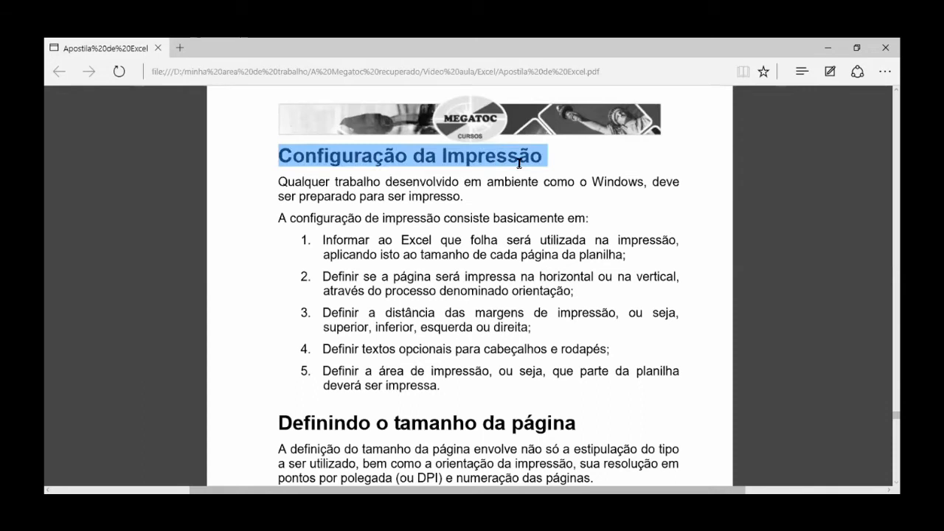
Step: Read the handout's page-size section "Definindo o tamanho da página", including both ways of reaching Configurar Página and the Guia Página figure
scroll(519, 163, down, 3)
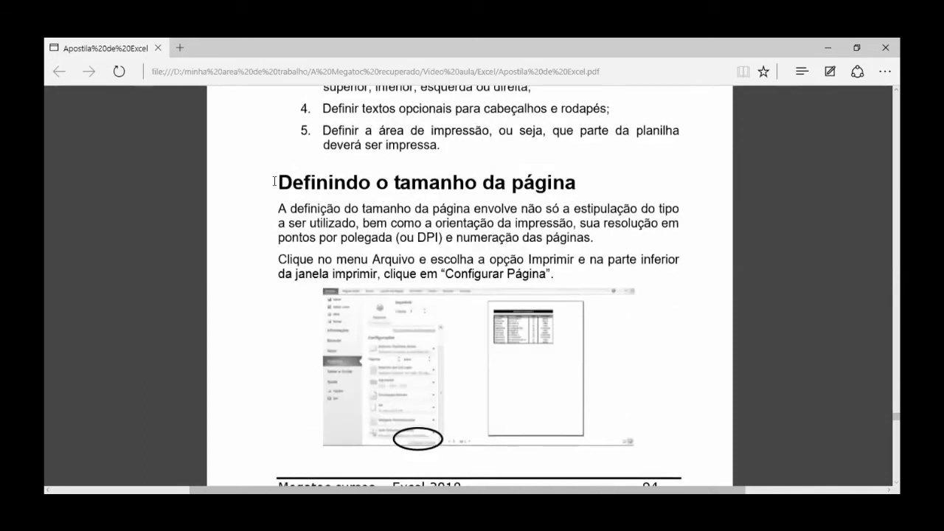
drag(278, 179, 556, 190)
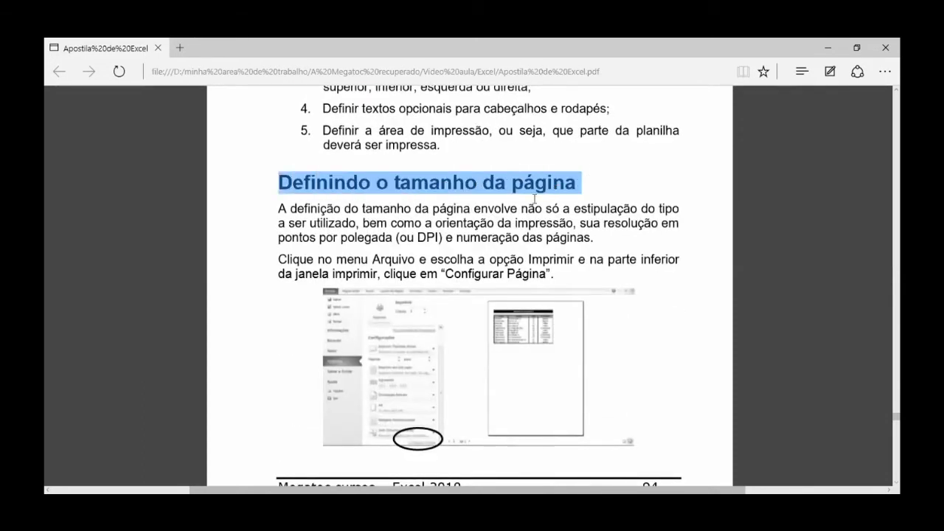
scroll(535, 199, down, 5)
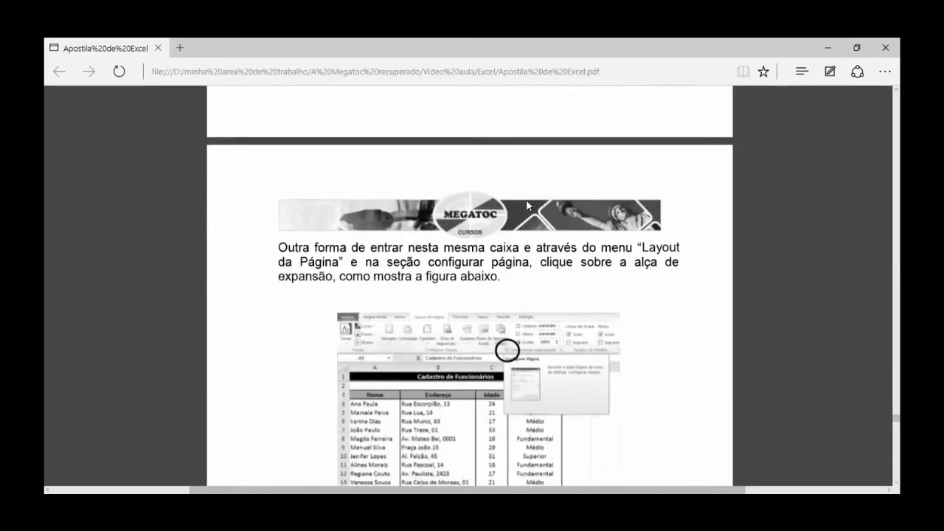
scroll(526, 201, down, 2)
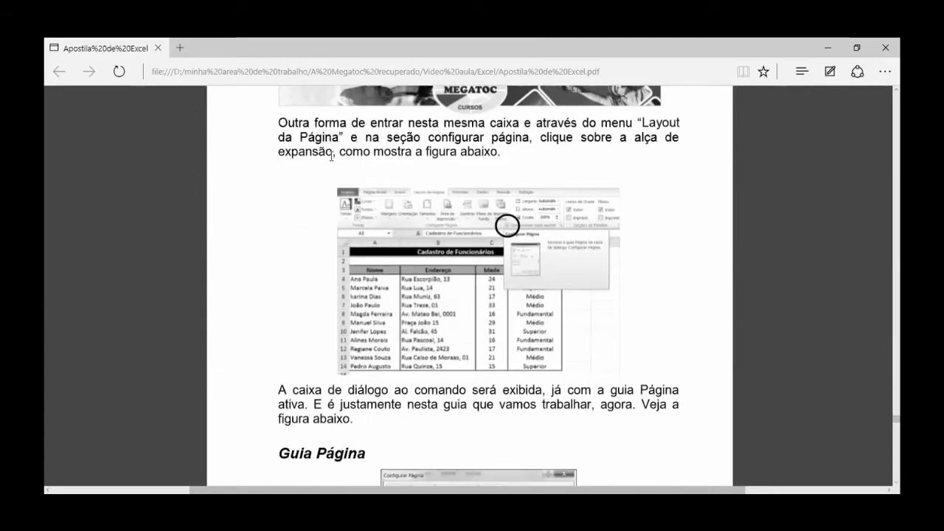
scroll(331, 158, down, 2)
scroll(330, 168, down, 2)
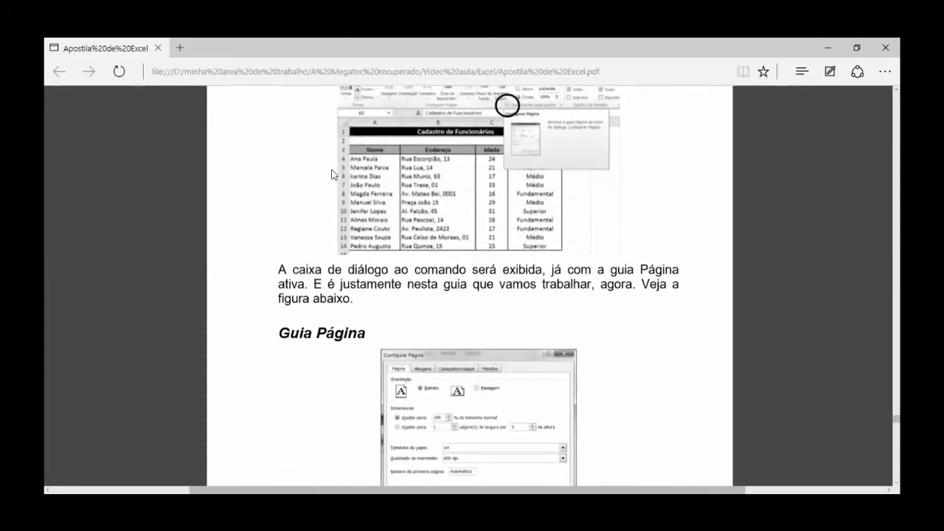
scroll(331, 174, down, 6)
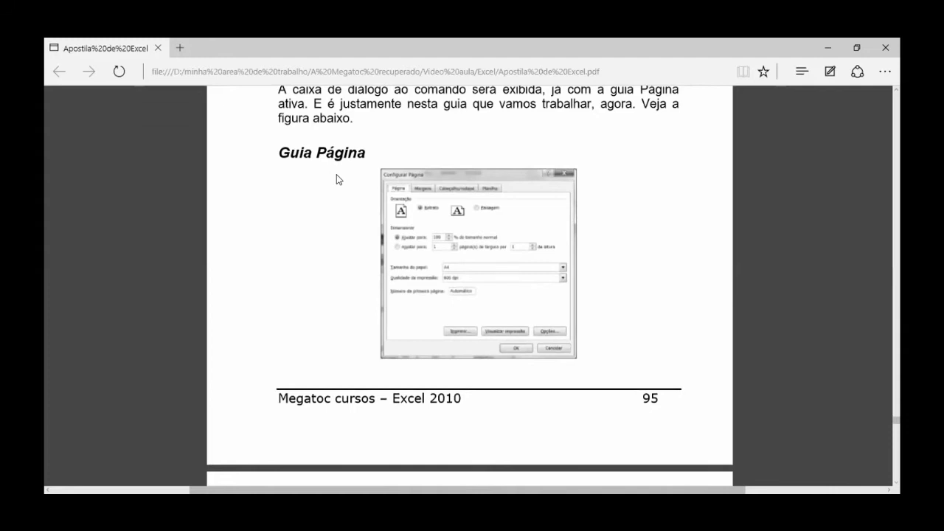
scroll(336, 174, up, 12)
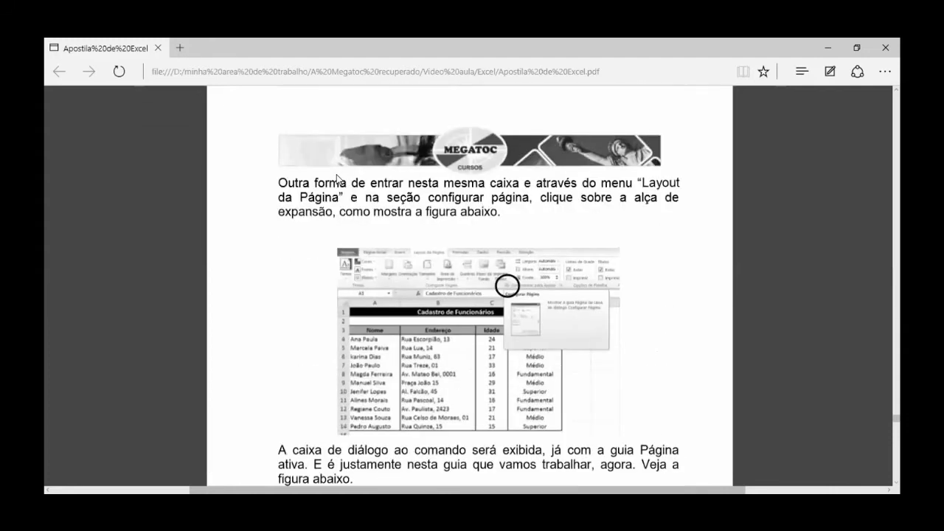
scroll(340, 184, down, 6)
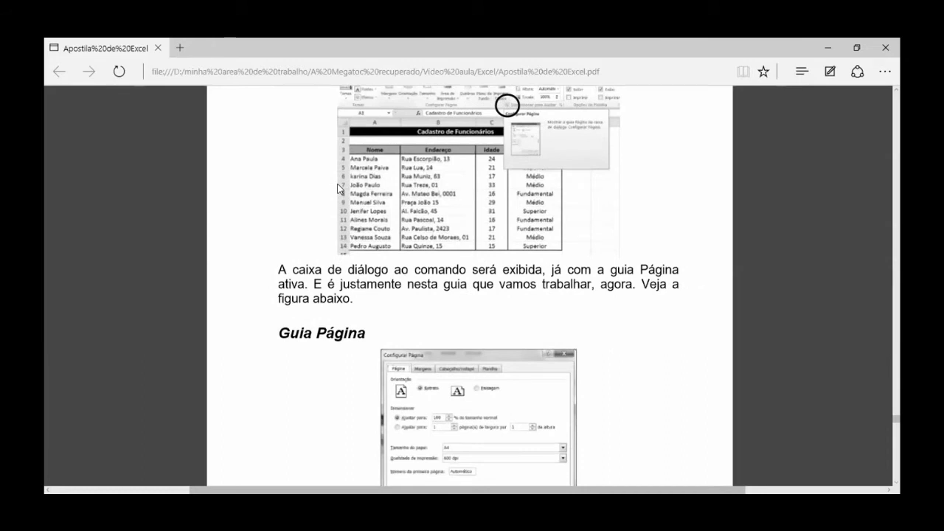
scroll(341, 189, up, 20)
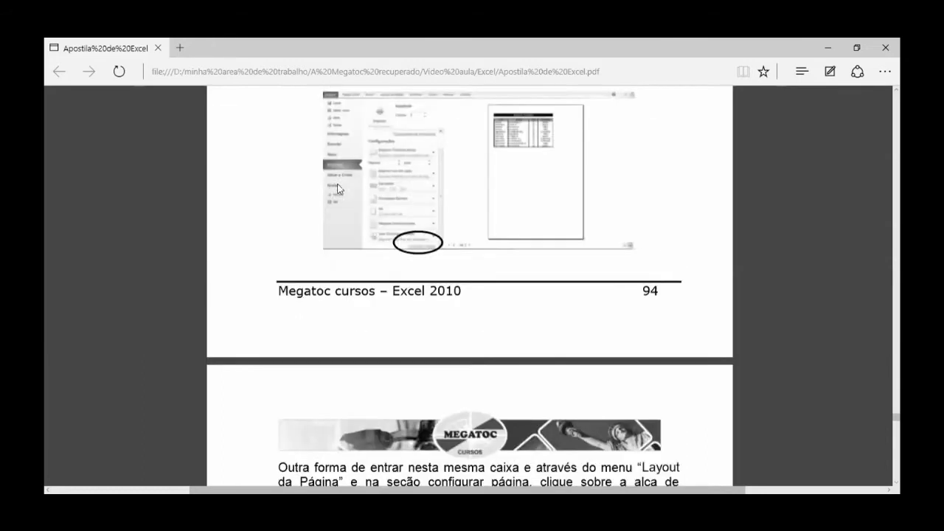
scroll(338, 190, up, 6)
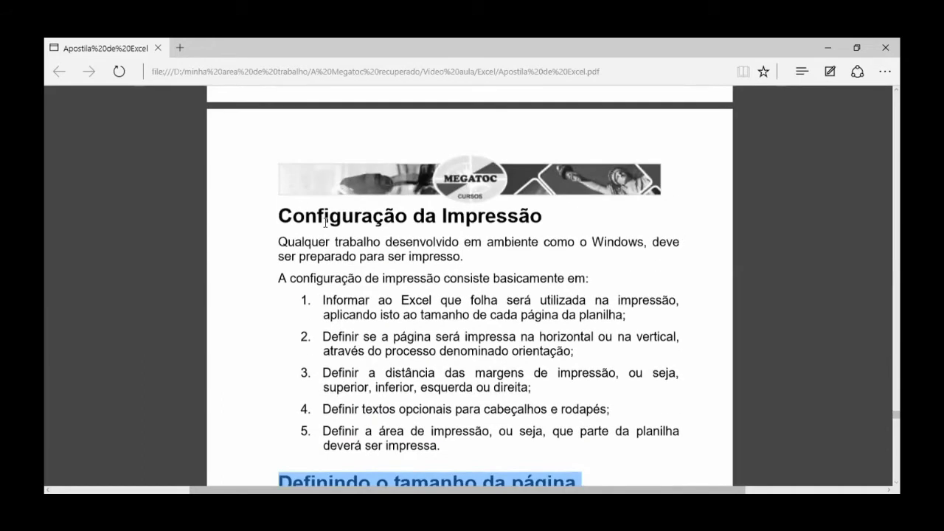
Step: Review "Configuração da Impressão" and "Definindo o tamanho da página" by highlighting their headings, continuing to the Guia Página figure
click(326, 222)
drag(285, 215, 542, 242)
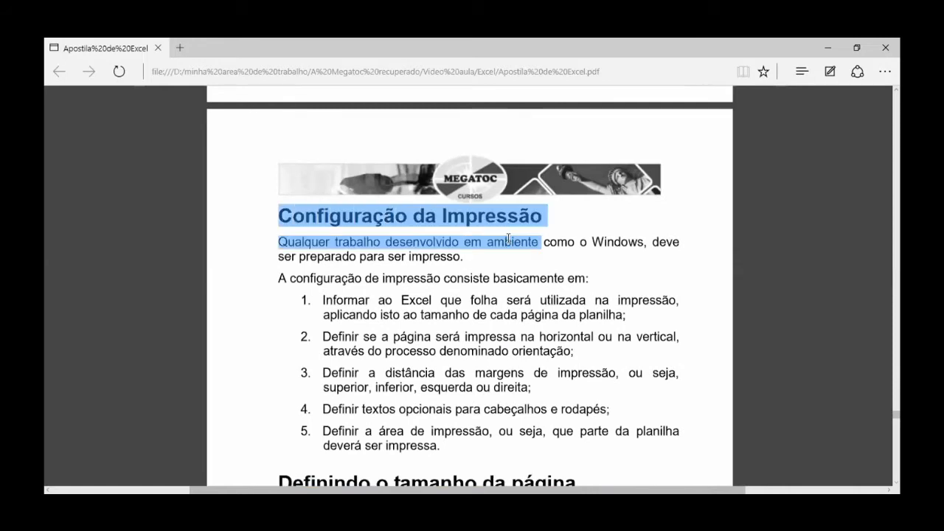
scroll(472, 254, down, 3)
click(463, 254)
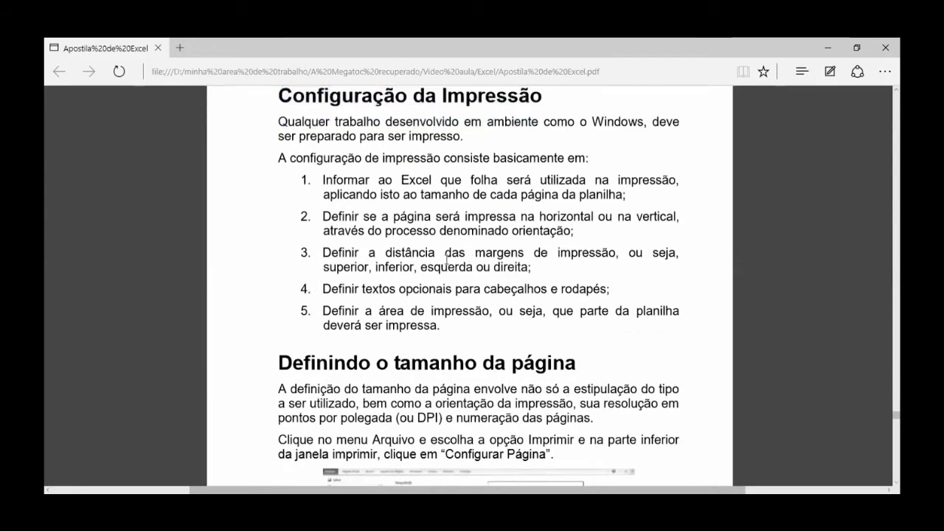
drag(280, 364, 545, 375)
scroll(438, 377, down, 5)
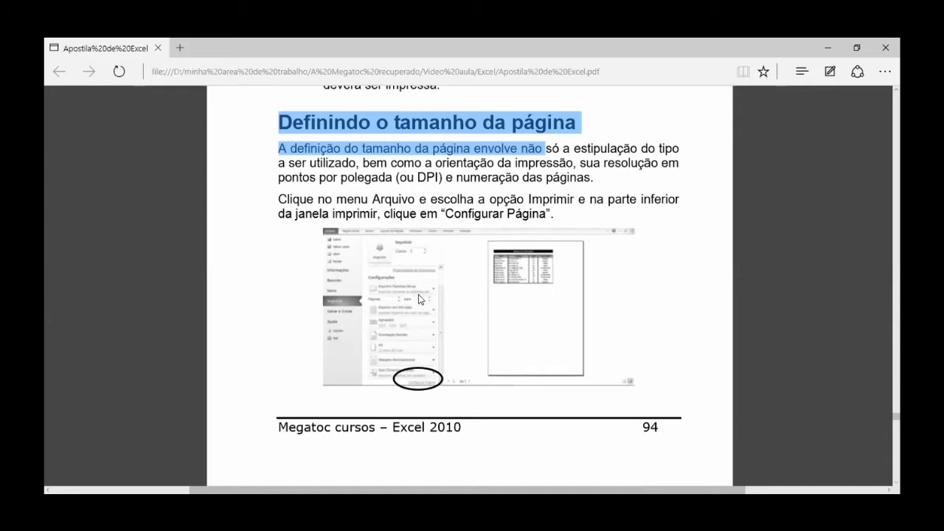
scroll(418, 294, down, 4)
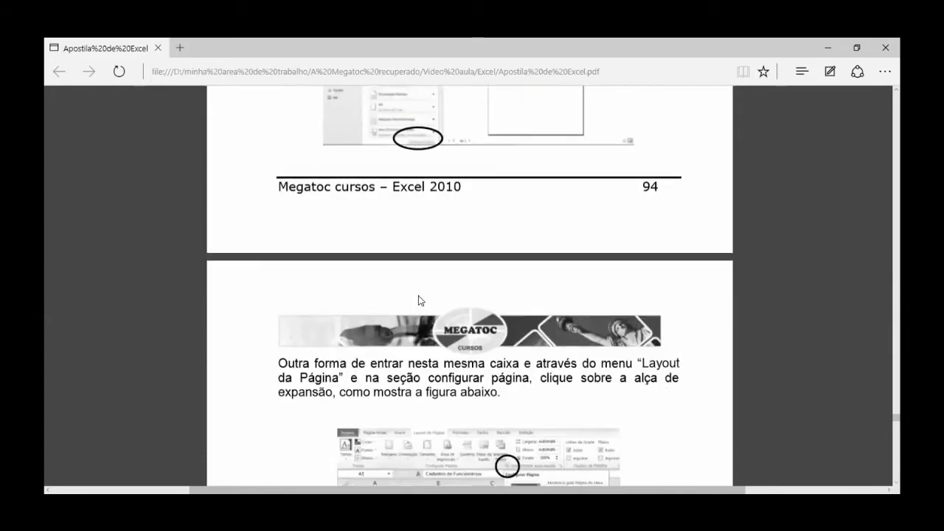
scroll(418, 301, down, 9)
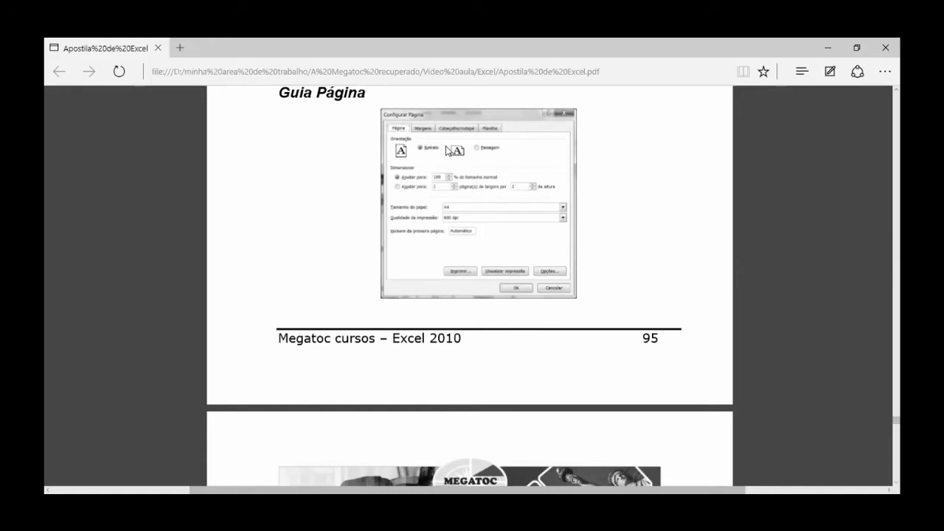
Step: Read through the handout's topics from Orientação and Tamanho do Papel to Guia Margens and Guia Cabeçalho e Rodapé
scroll(445, 151, down, 6)
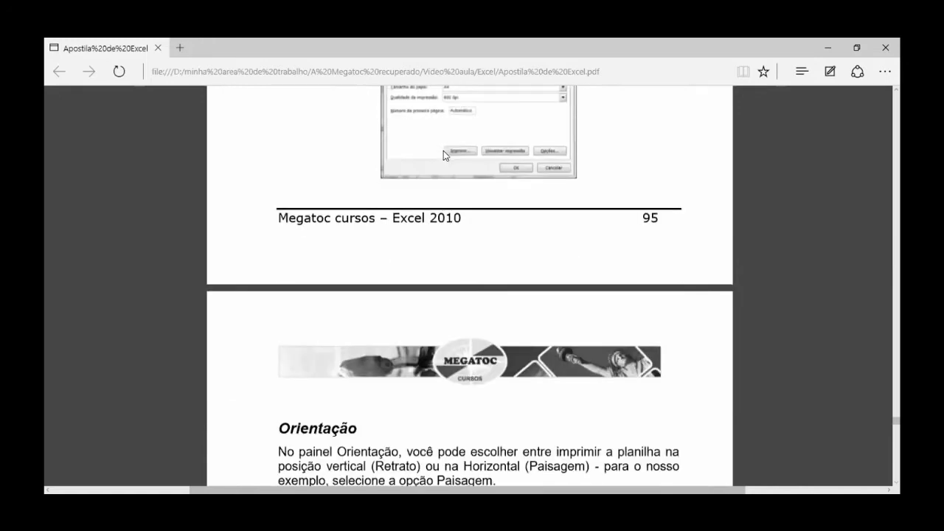
scroll(440, 153, down, 8)
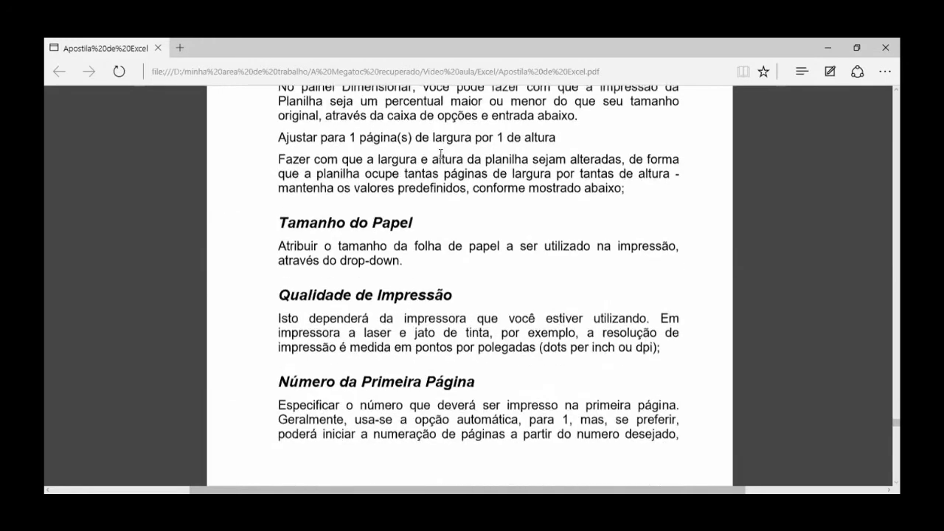
scroll(436, 159, down, 6)
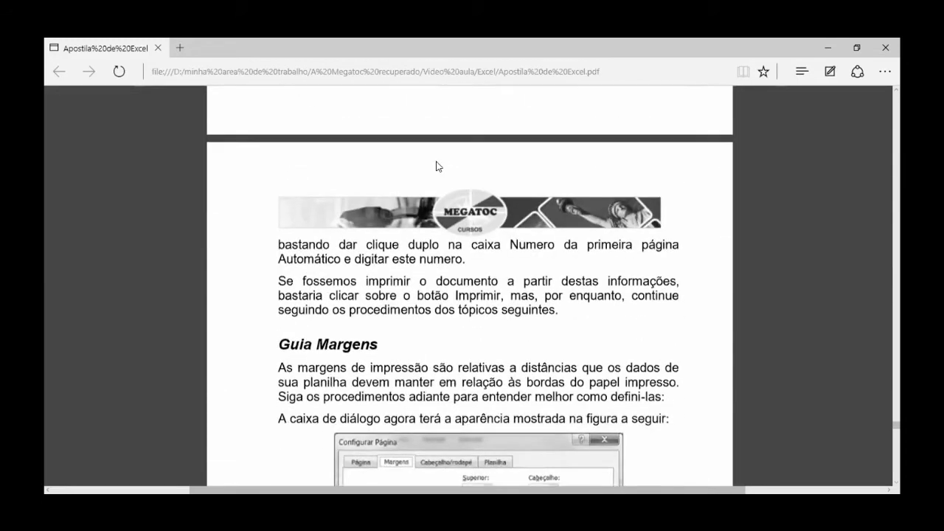
scroll(436, 163, down, 4)
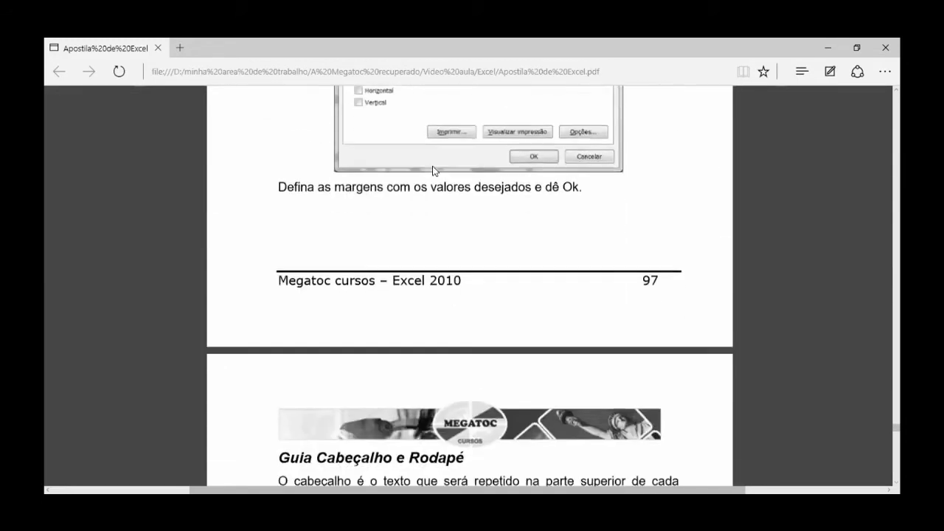
scroll(432, 174, down, 5)
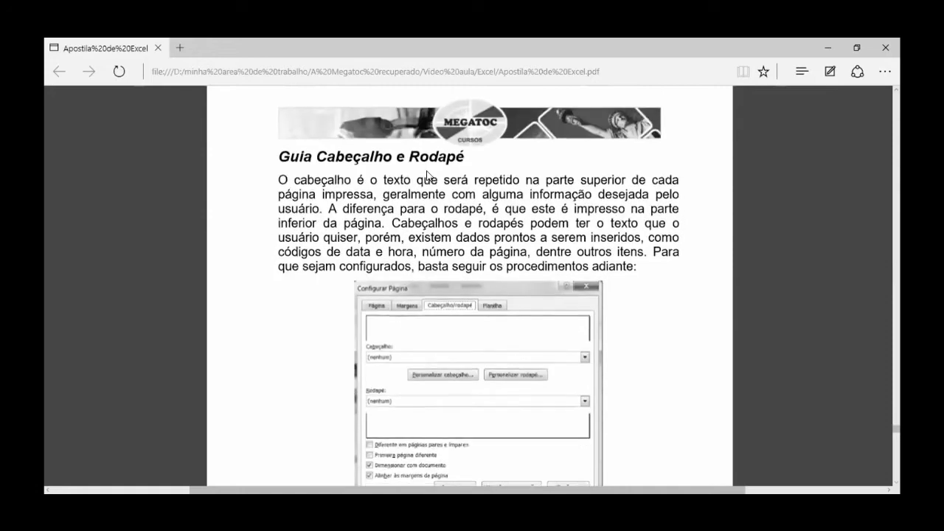
scroll(336, 174, down, 10)
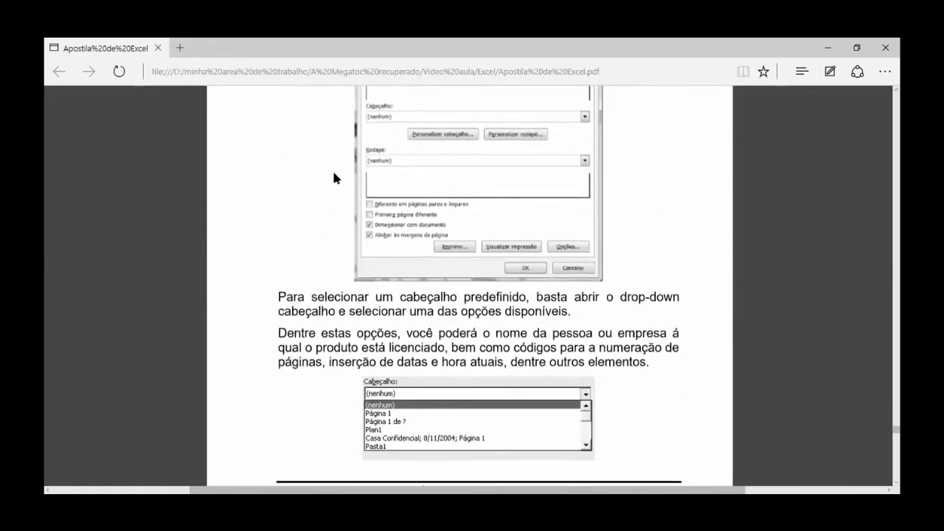
scroll(369, 214, down, 3)
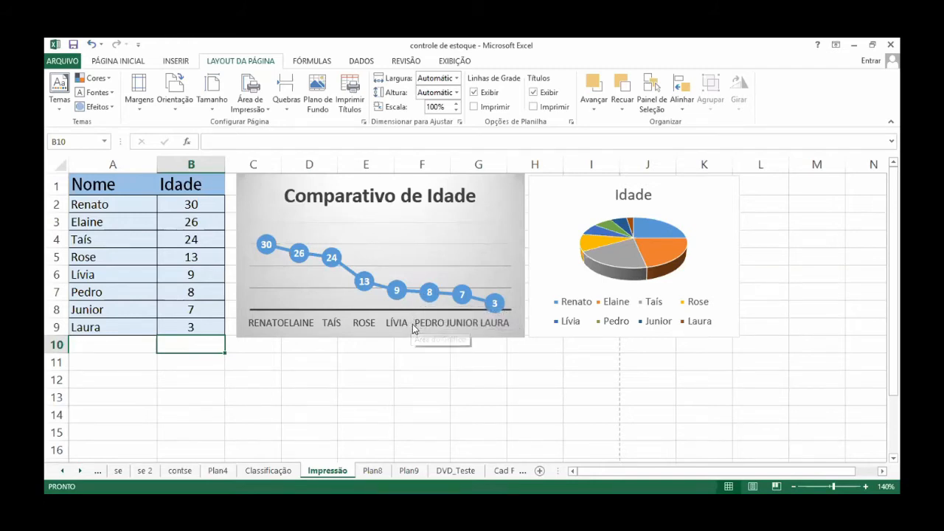
Step: Switch to Excel and examine the Nome/Idade table and the two age charts on the Impressão sheet
click(402, 260)
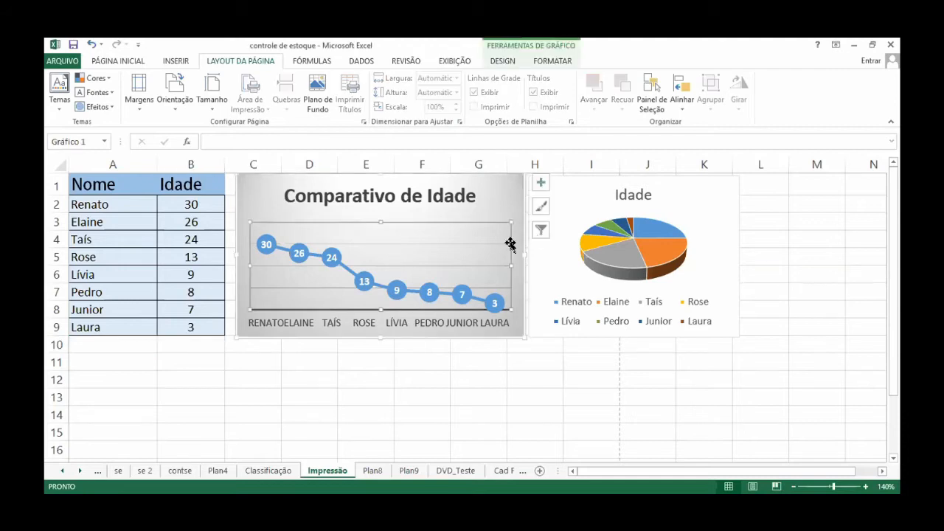
click(565, 227)
click(421, 394)
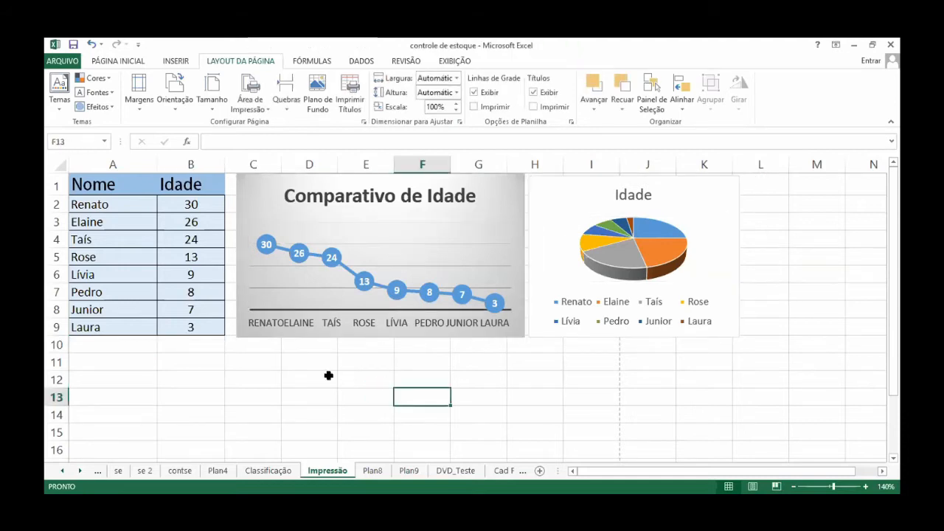
click(325, 374)
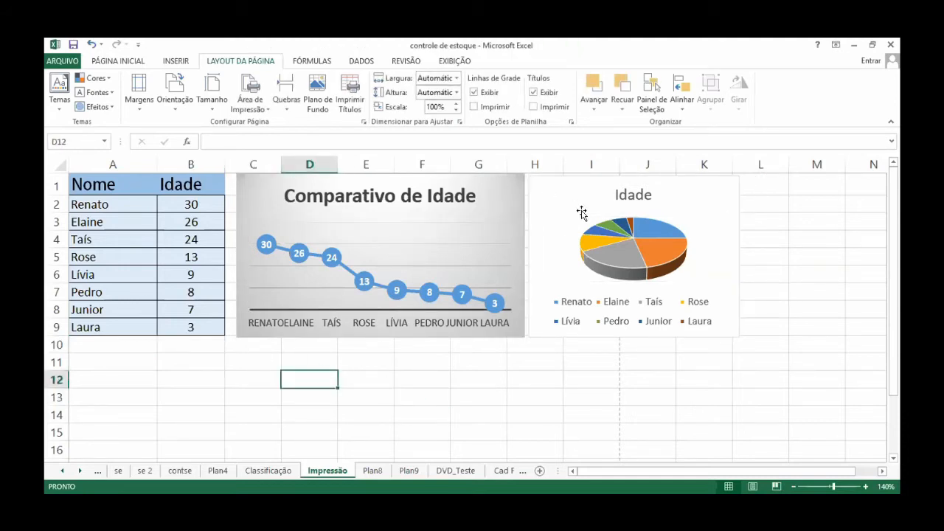
mouse_move(103, 206)
mouse_down()
mouse_move(190, 222)
mouse_move(188, 324)
mouse_up()
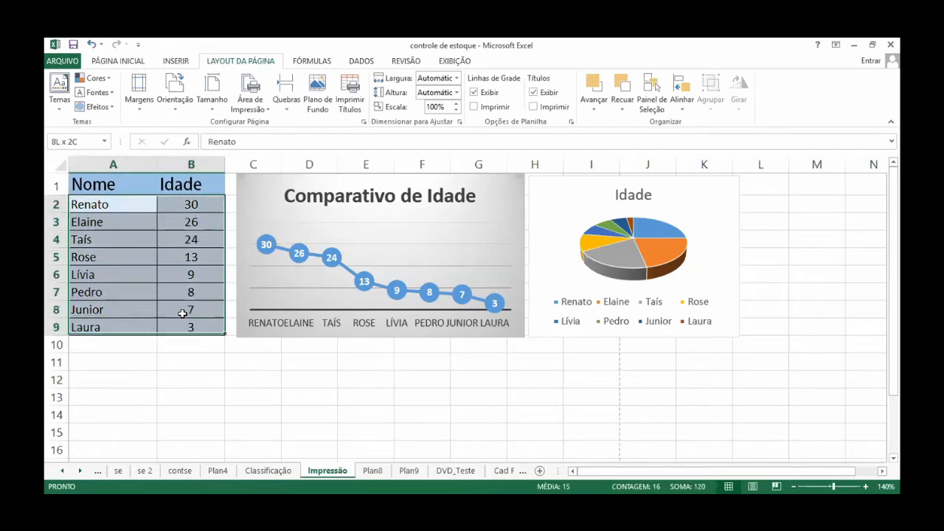
click(420, 391)
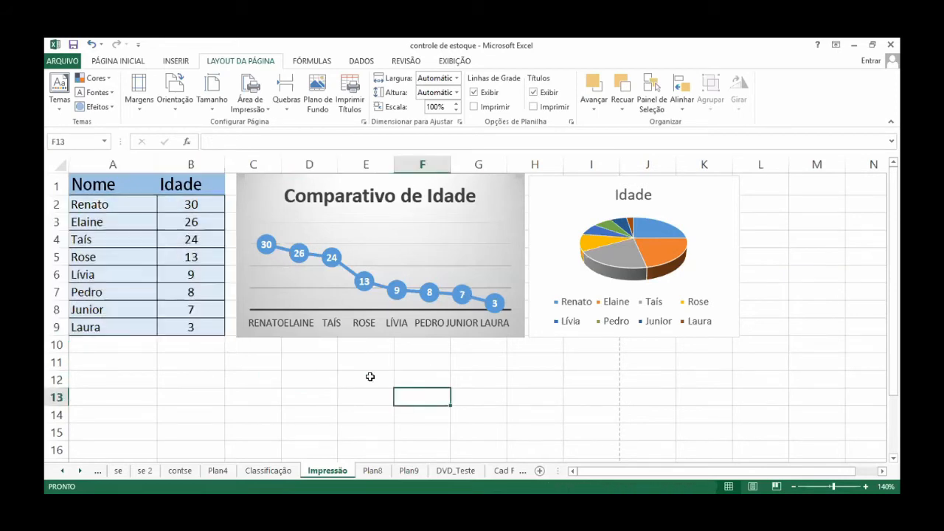
click(346, 375)
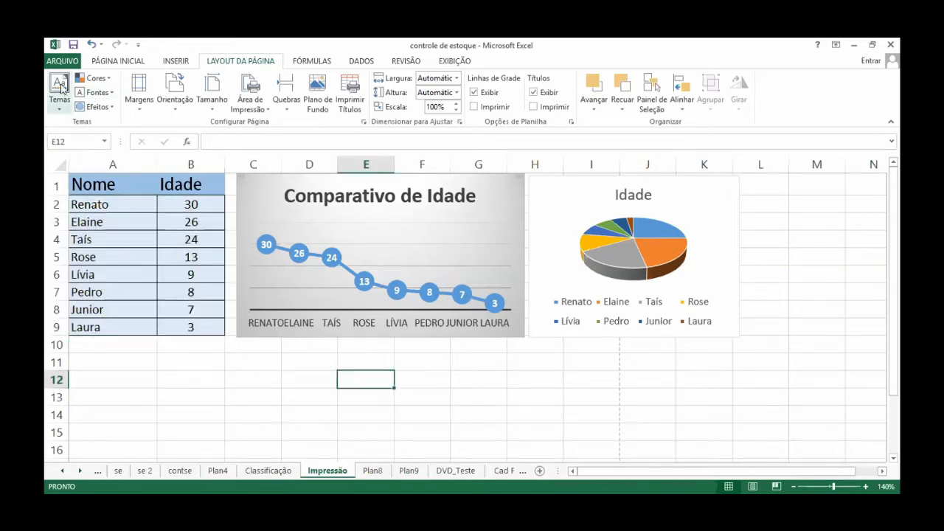
click(118, 62)
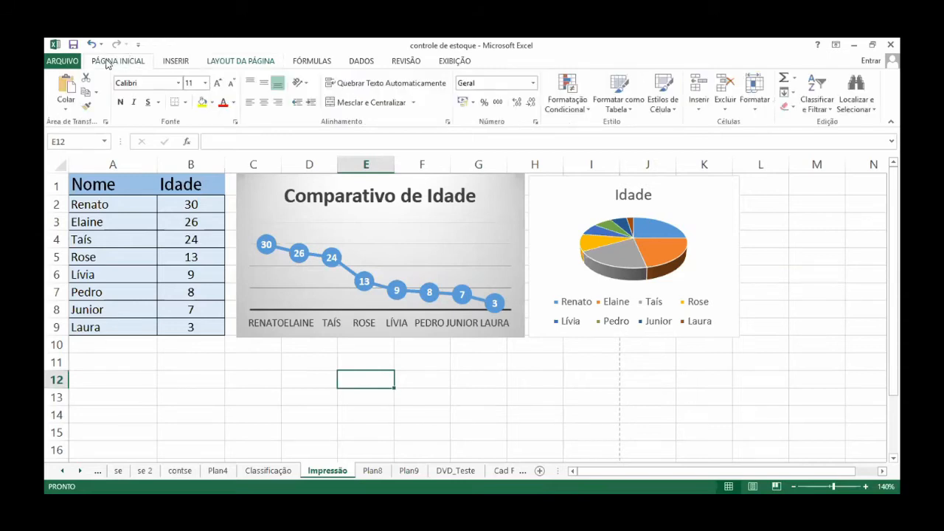
click(65, 61)
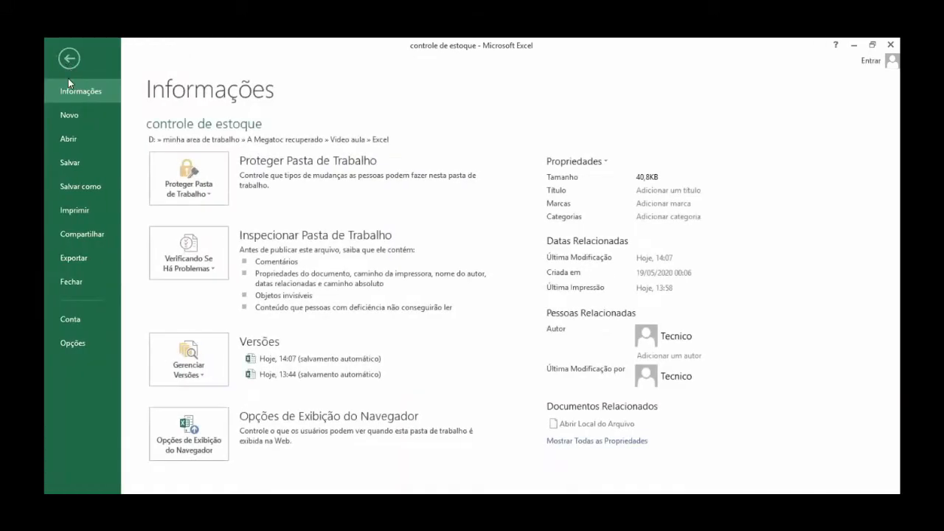
click(64, 56)
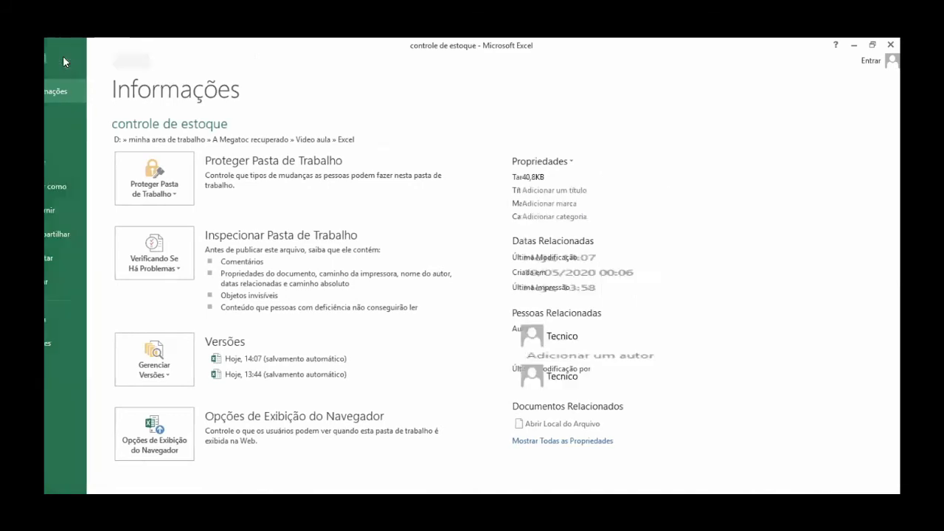
Step: Open the Configurar Página dialog for the Impressão sheet, move it off the table, and show its margin settings
click(243, 61)
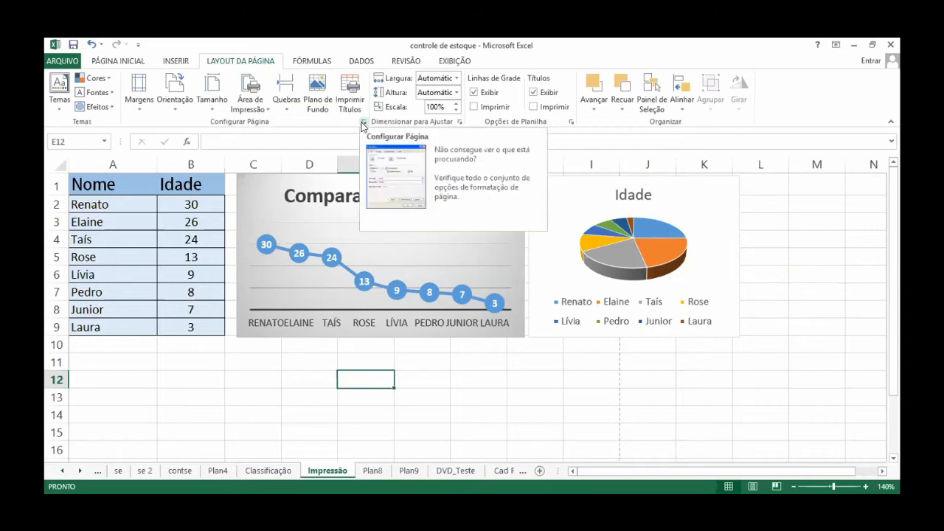
click(363, 121)
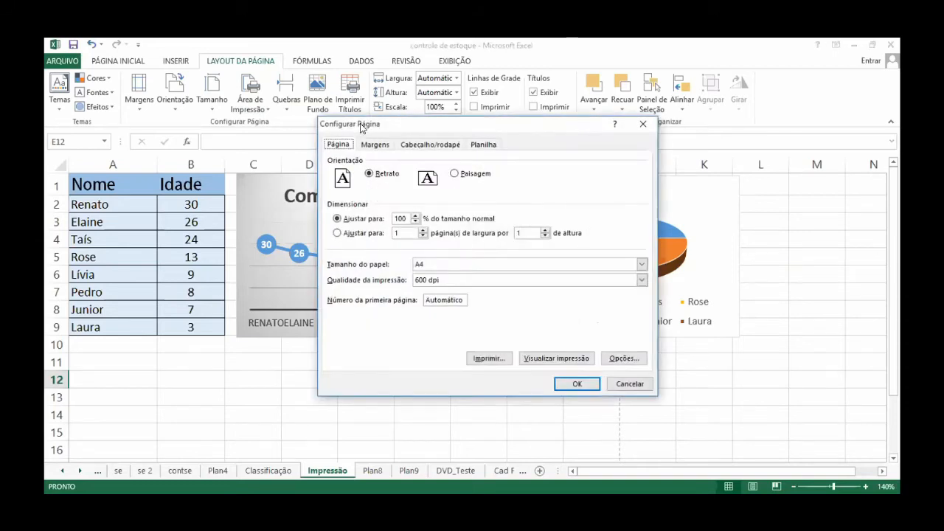
drag(361, 128, 428, 146)
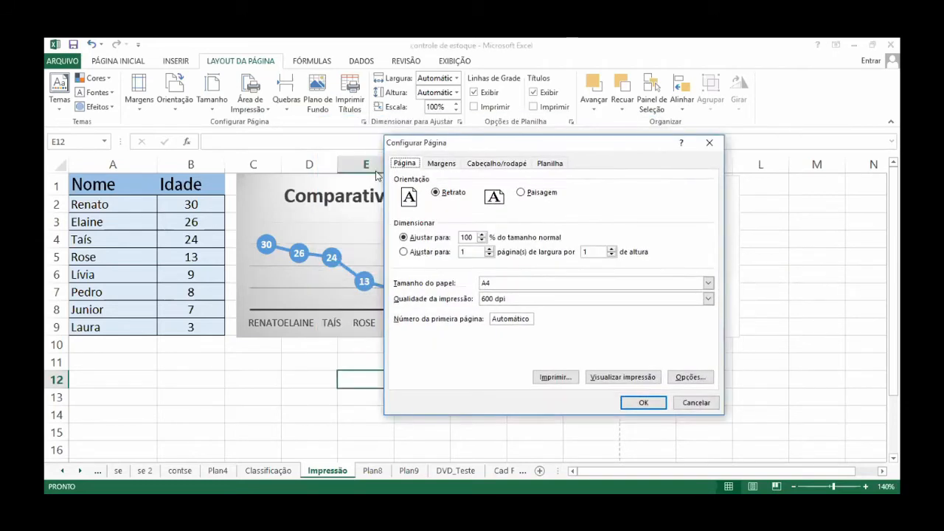
click(444, 167)
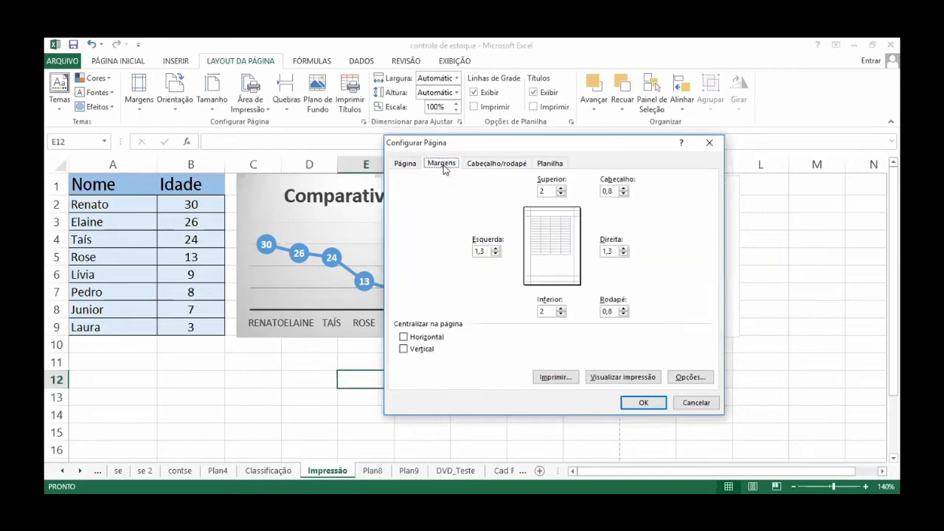
Step: Look through the Página, Margens, Cabeçalho/rodapé and Planilha settings of the Configurar Página dialog, and close it without changes
click(498, 167)
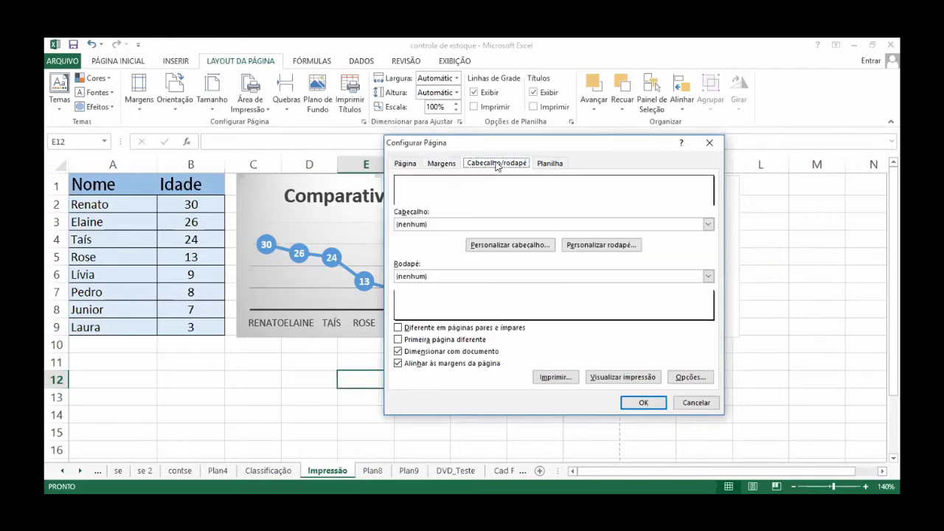
click(555, 165)
click(499, 164)
click(441, 164)
click(408, 163)
click(443, 164)
click(488, 163)
click(552, 165)
click(509, 163)
click(552, 164)
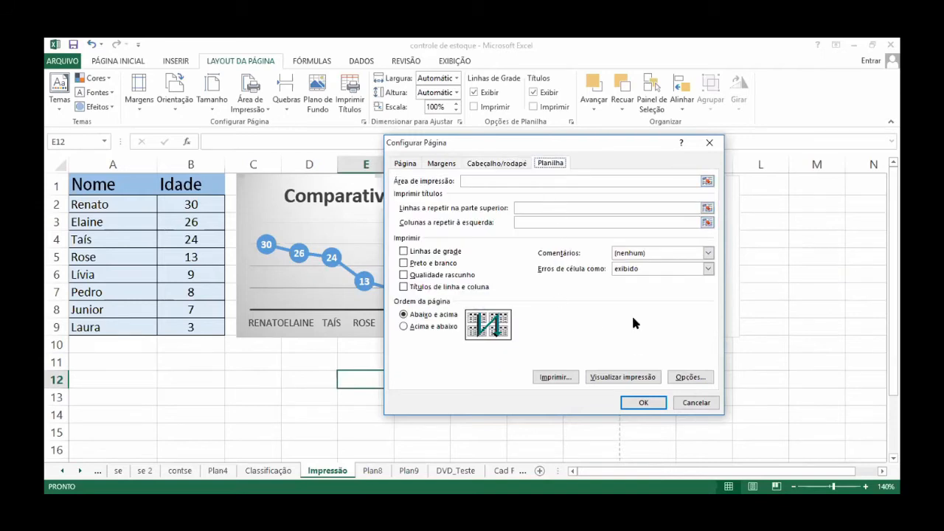
click(692, 407)
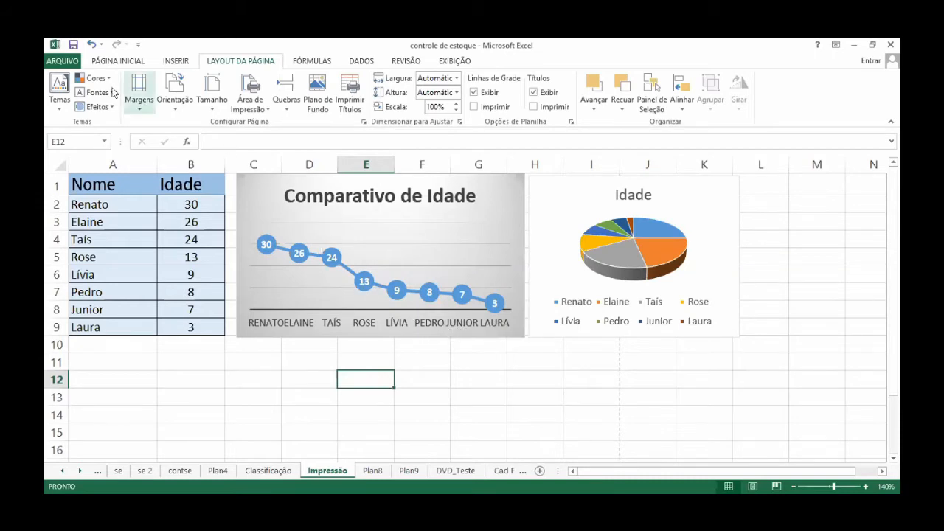
Step: Open the print preview of the Impressão sheet and check both pages, returning to page 1
click(71, 61)
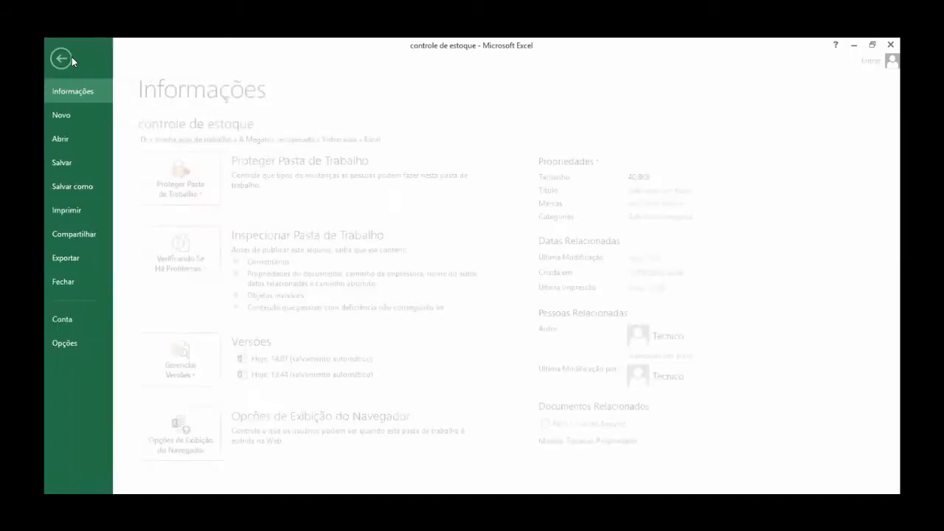
click(68, 213)
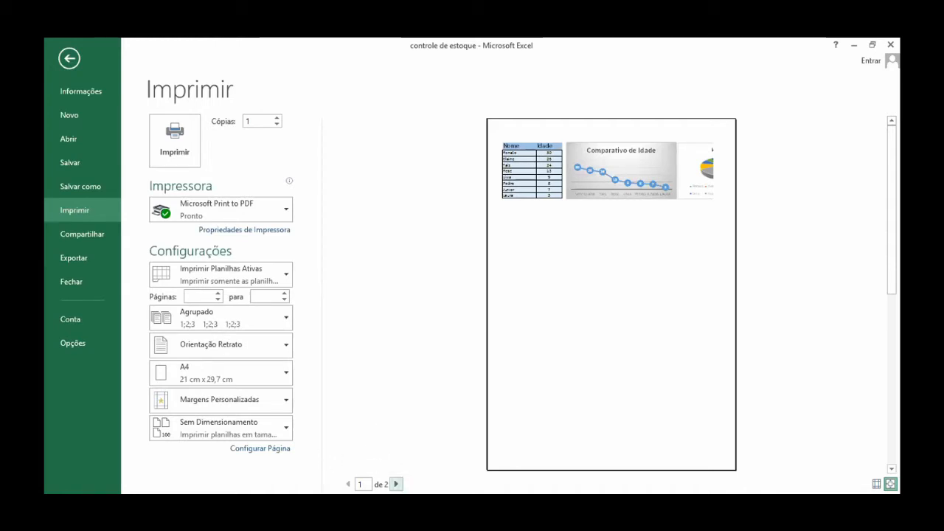
click(396, 484)
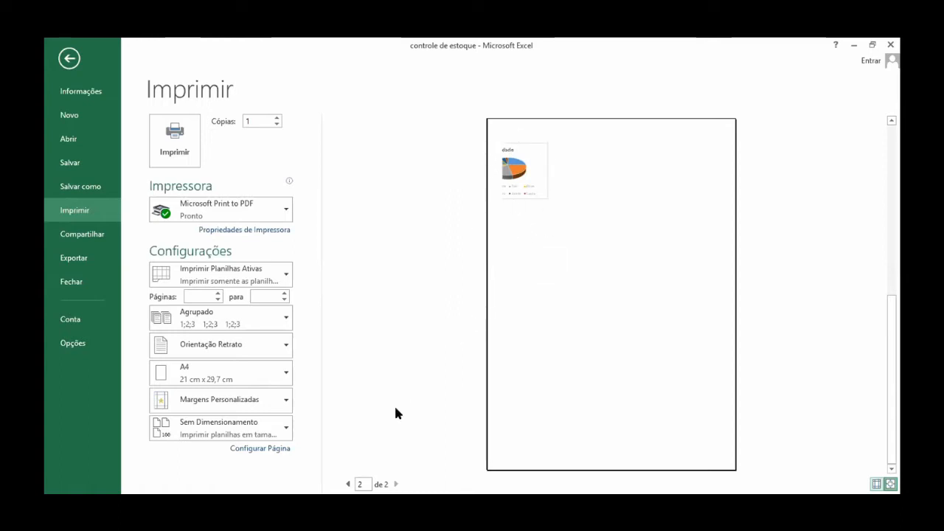
click(348, 484)
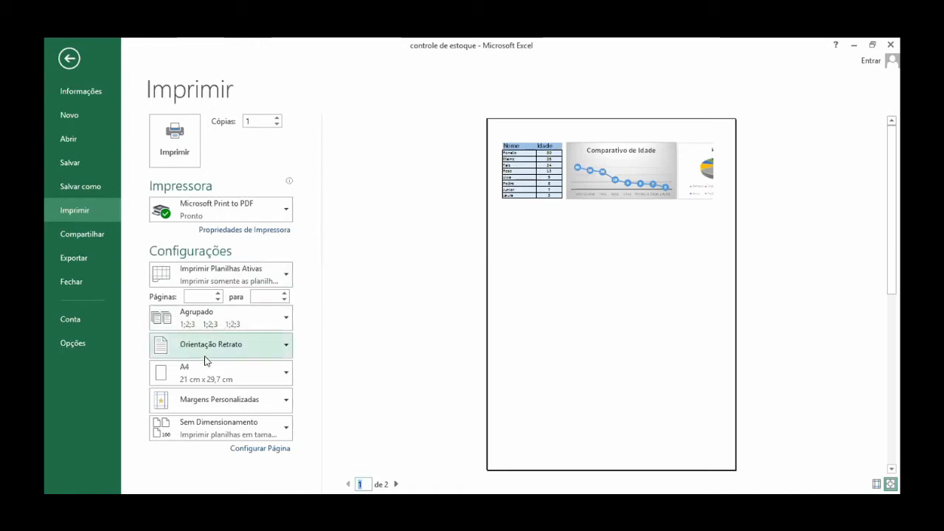
Step: Try Orientação Paisagem for the printout, restore Orientação Retrato, and check both preview pages again
click(286, 347)
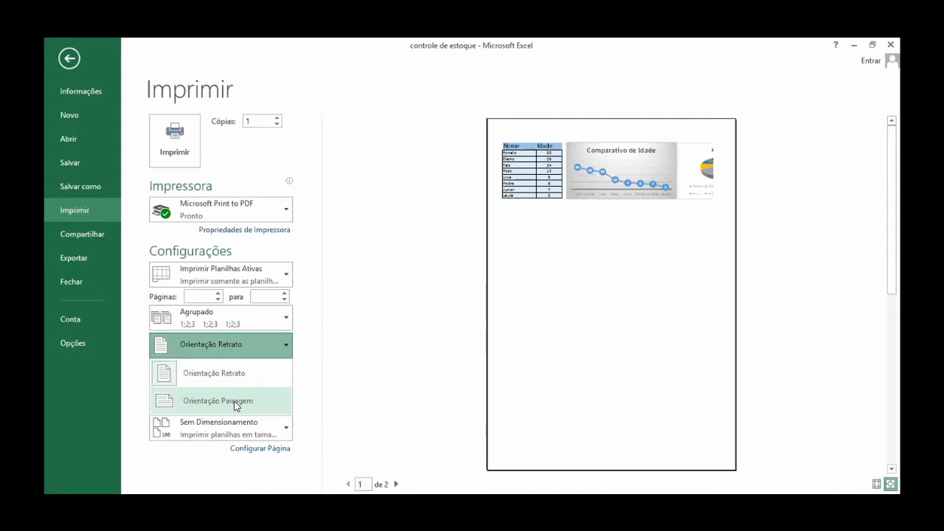
click(236, 403)
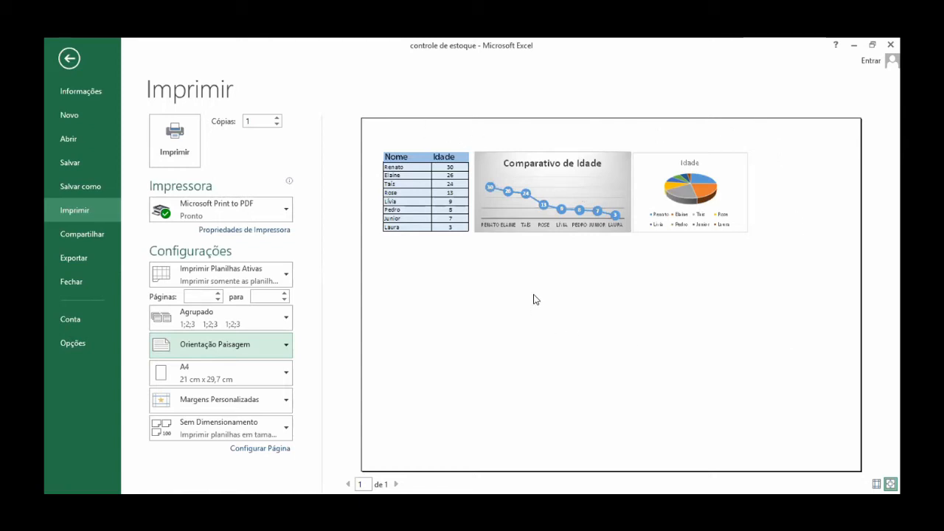
click(281, 349)
click(238, 374)
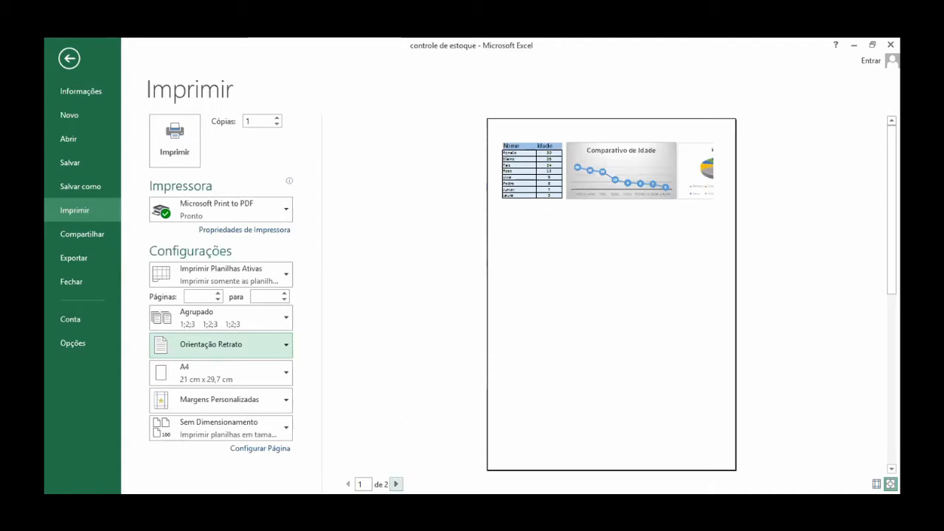
click(395, 484)
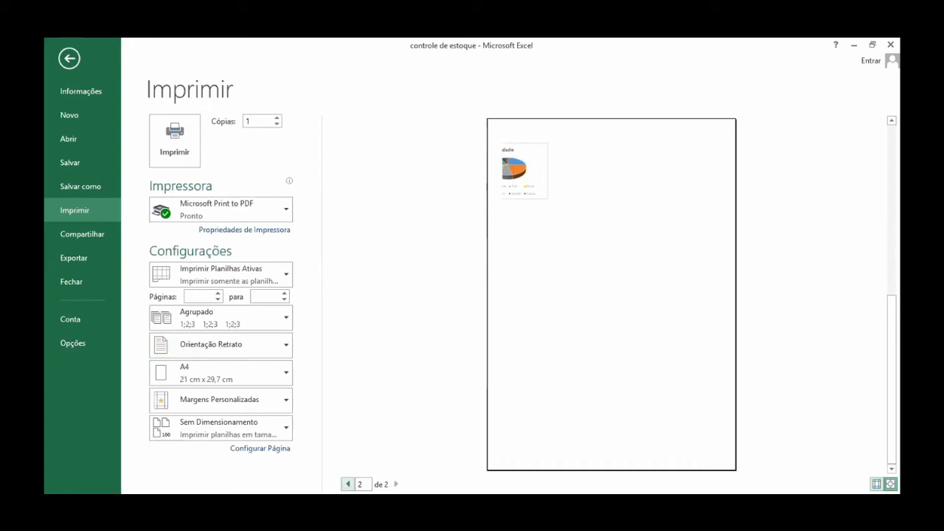
click(348, 483)
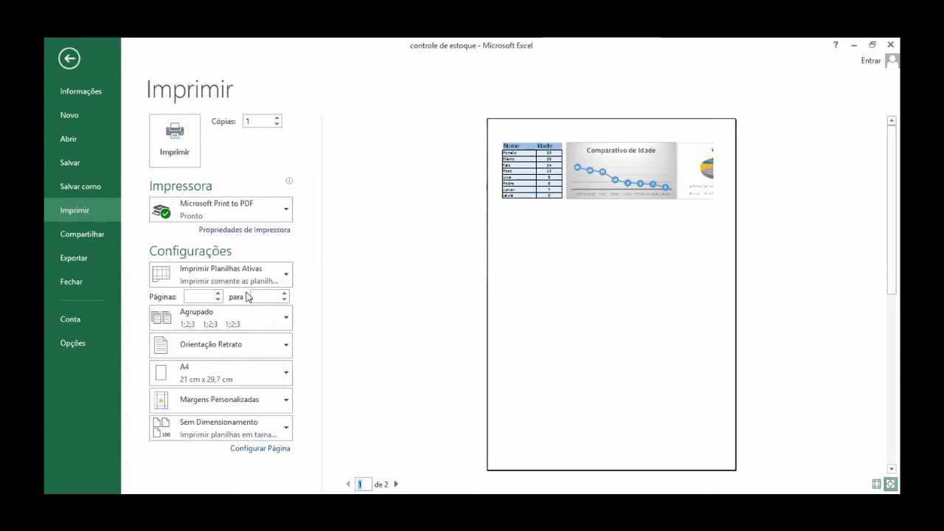
Step: Raise the number of copies to 3, bring it back to 1, and view the list of available printers
click(277, 118)
click(276, 118)
click(277, 124)
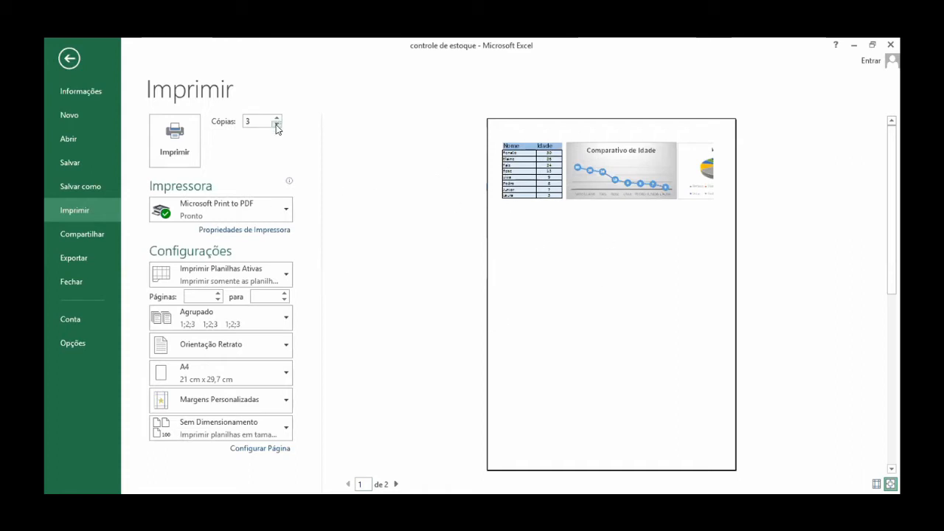
click(277, 125)
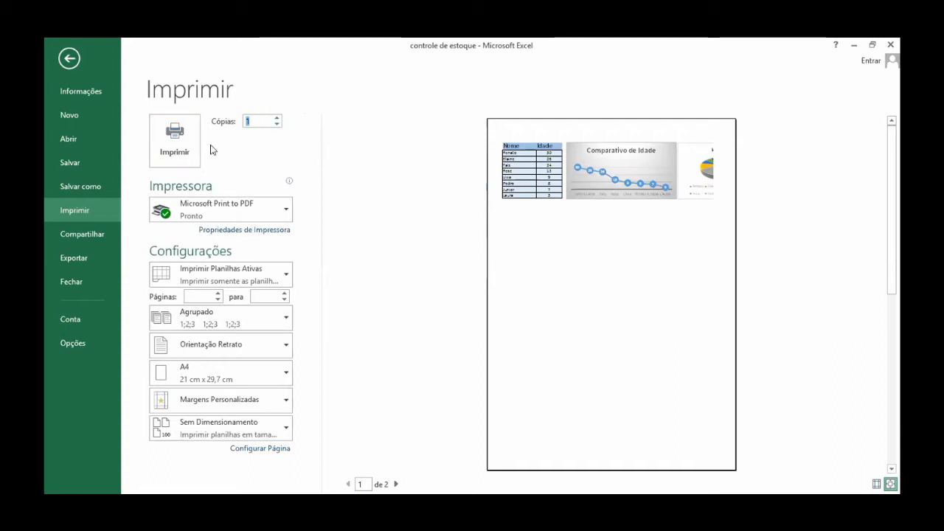
click(290, 212)
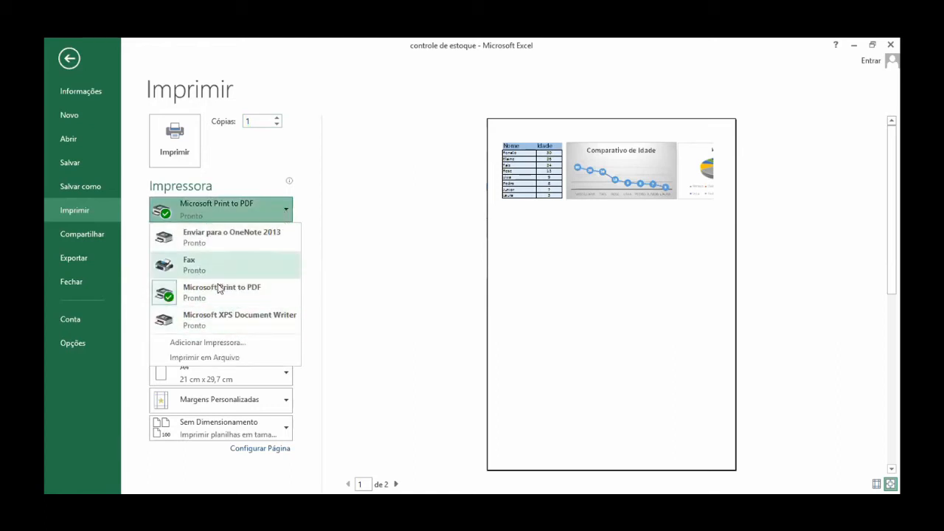
click(243, 156)
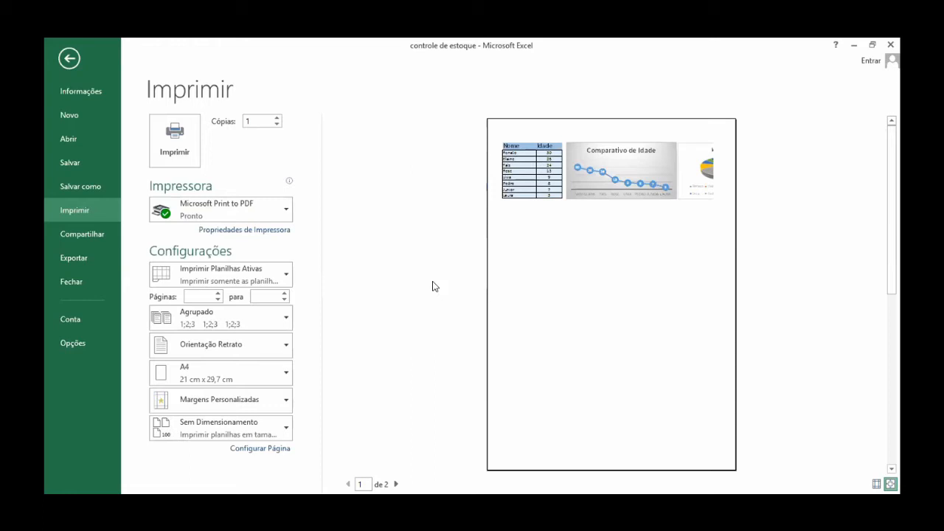
Step: Open the Microsoft Print to PDF properties, try the Paisagem orientation, and set it back to Retrato
click(245, 231)
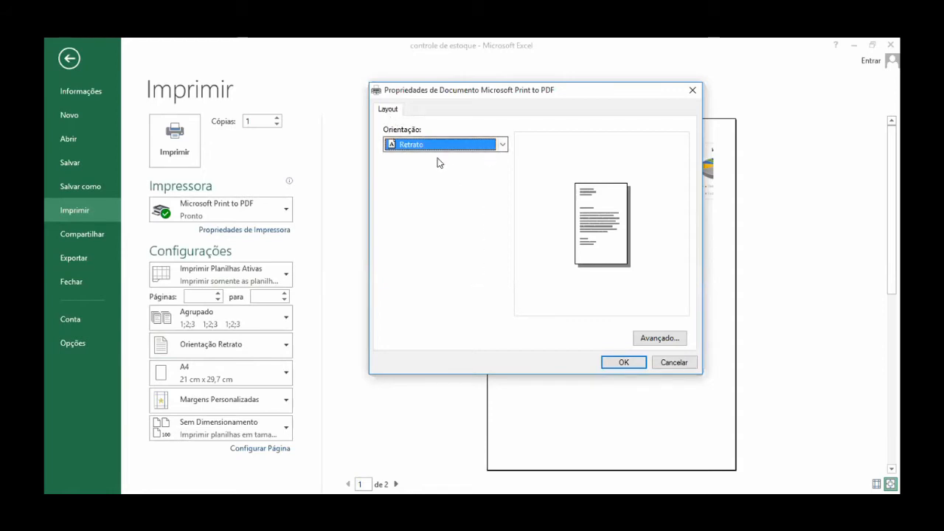
click(502, 144)
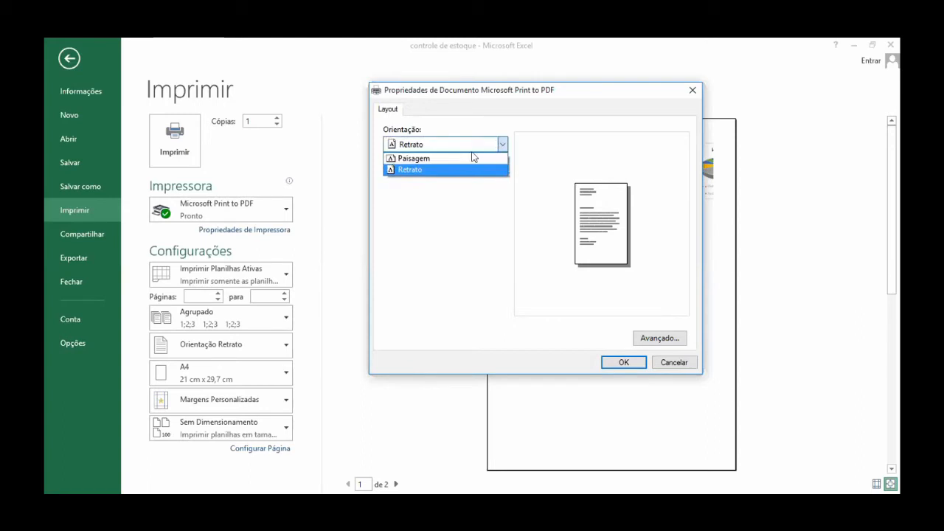
click(430, 158)
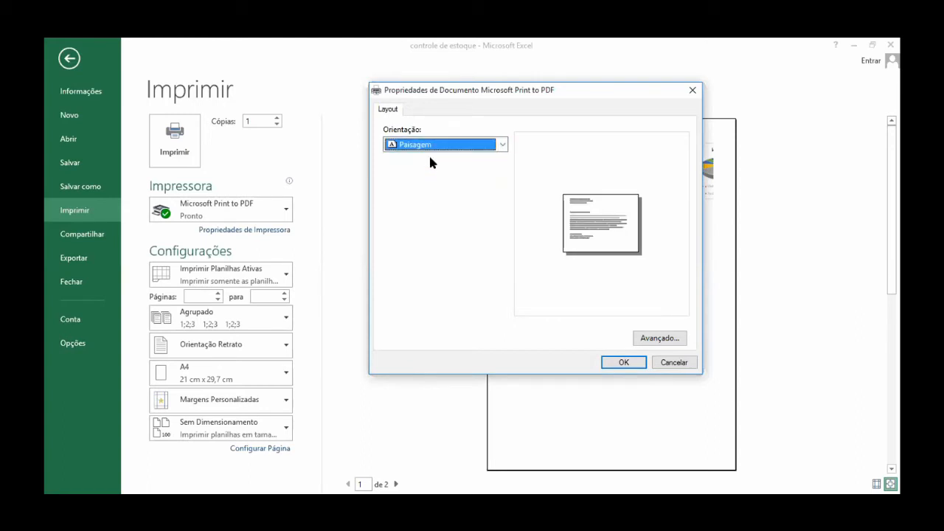
click(435, 149)
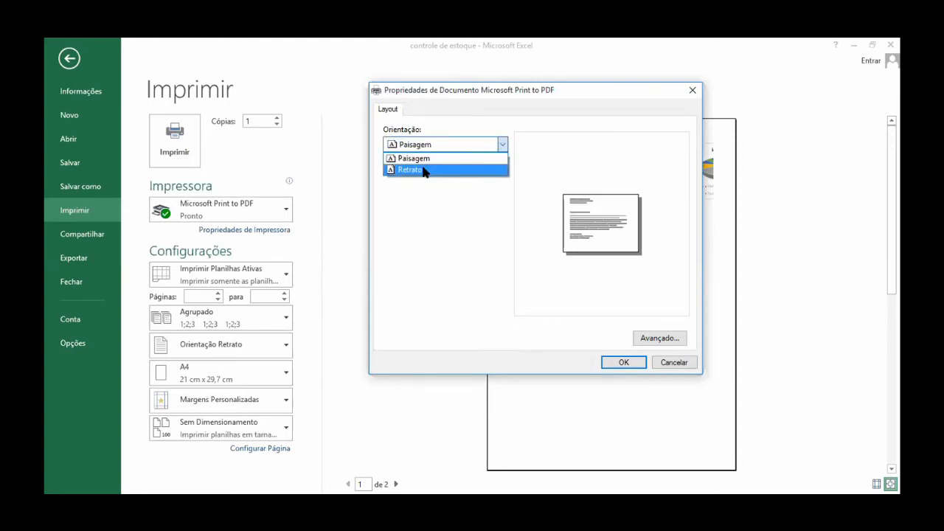
click(425, 170)
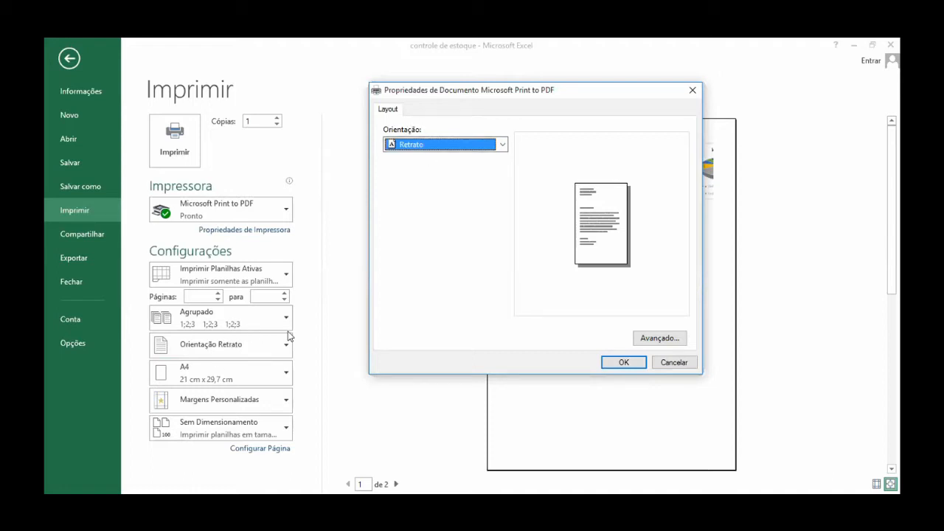
Step: Check the advanced paper size and copy count options of Microsoft Print to PDF, and close its properties without changes
click(660, 339)
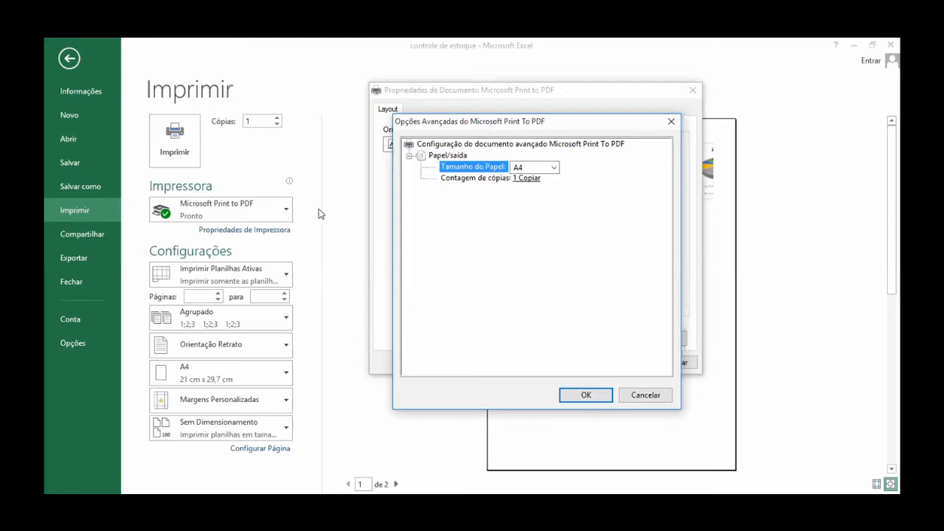
click(639, 396)
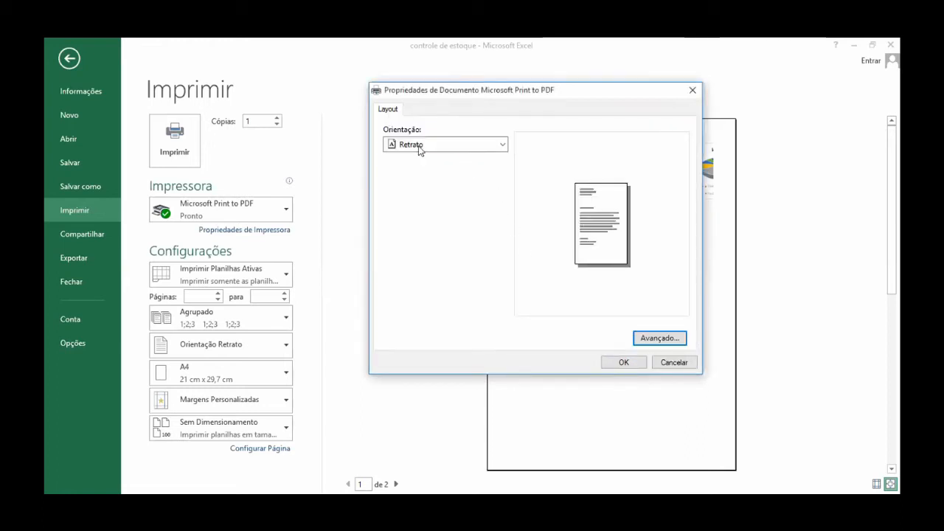
click(666, 339)
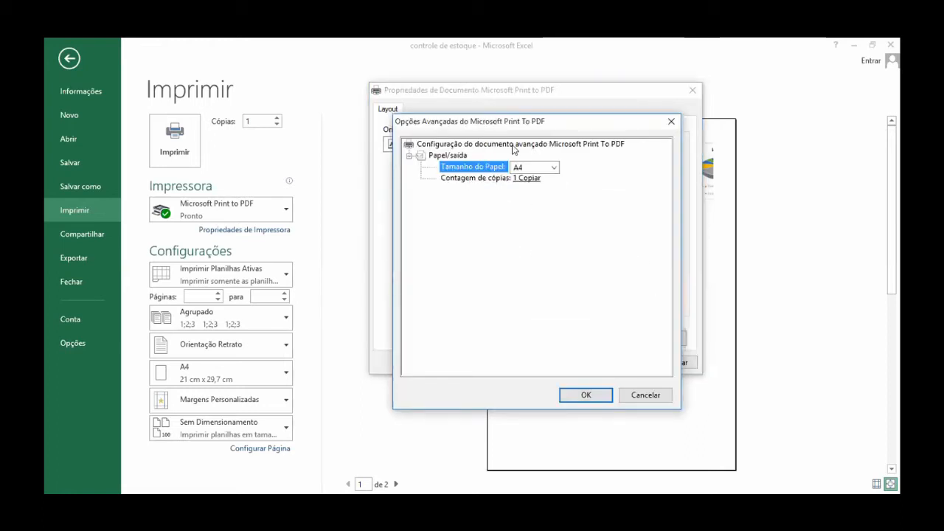
click(647, 397)
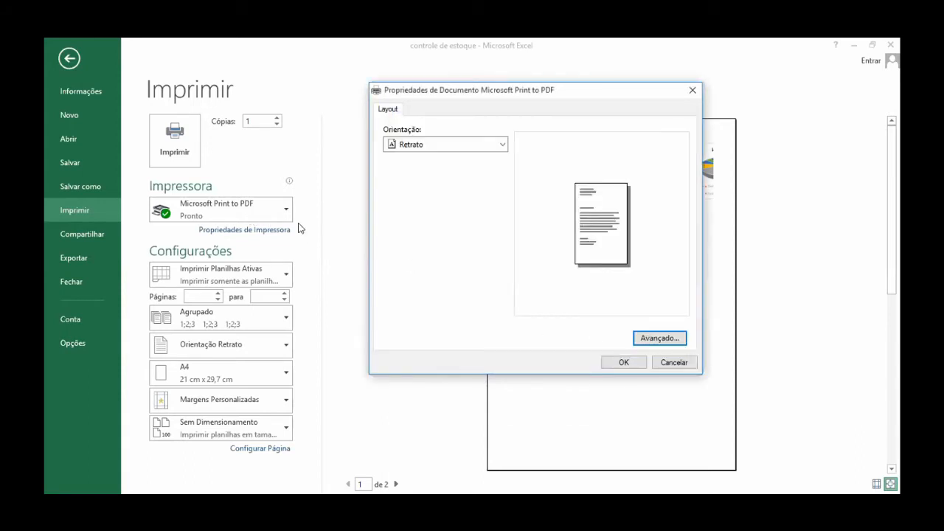
click(670, 365)
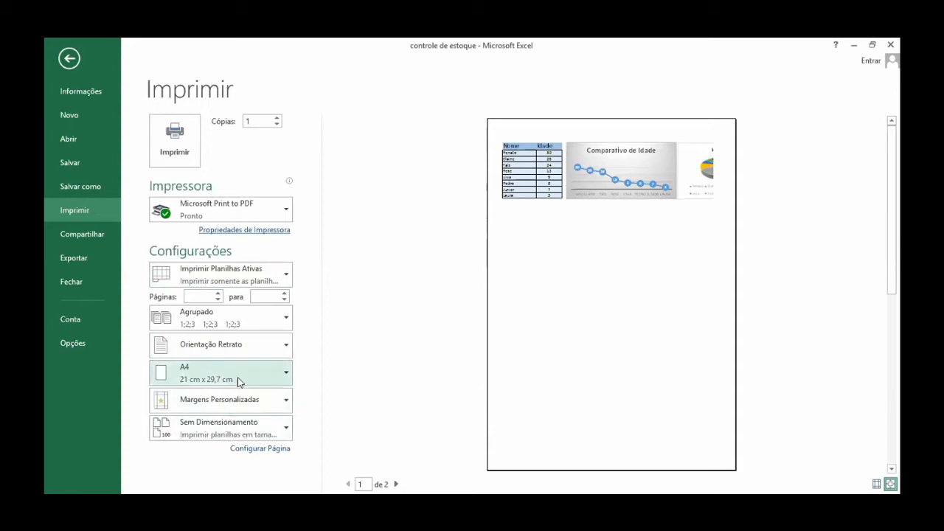
Step: Set the page orientation to Paisagem in the Configurar Página dialog and apply it to the printout
click(257, 449)
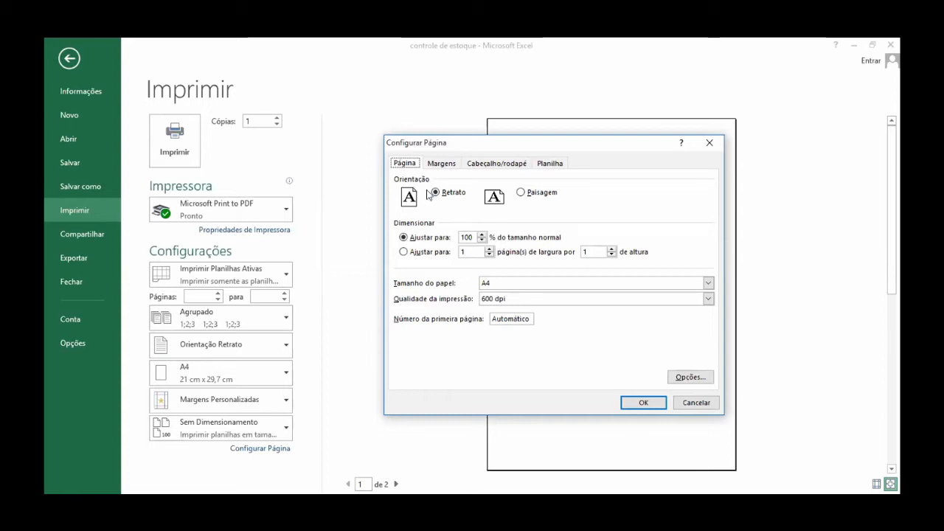
click(522, 193)
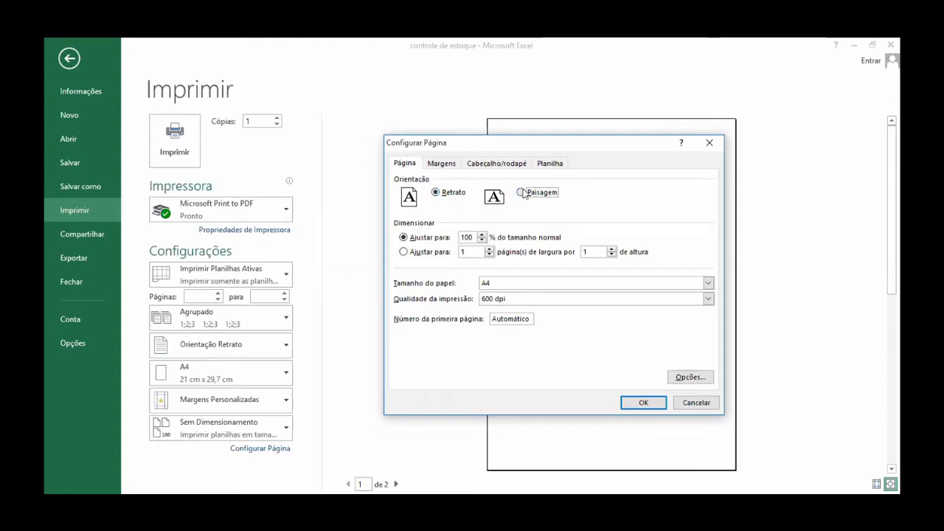
click(435, 192)
click(520, 193)
click(636, 404)
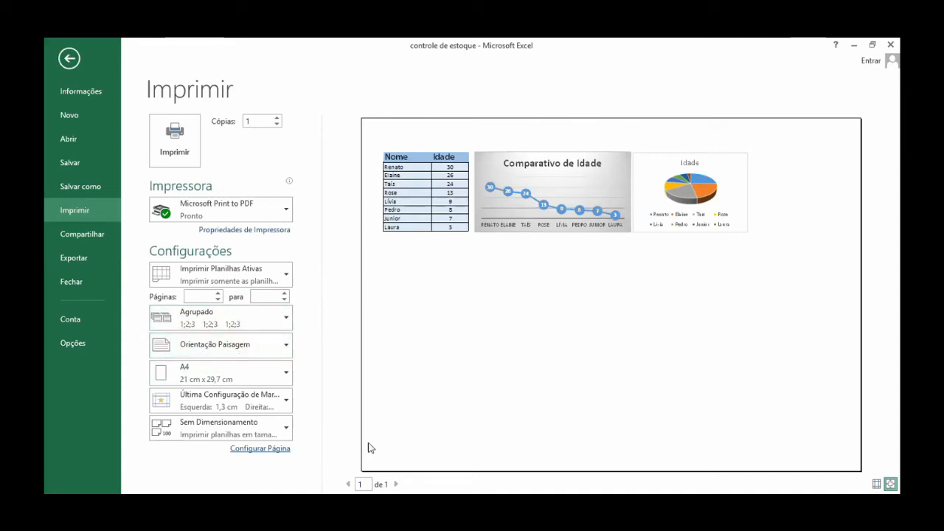
Step: Review the orientation, margin and header/footer settings in Configurar Página, cancel the dialog, and set the printout to Orientação Retrato
click(265, 448)
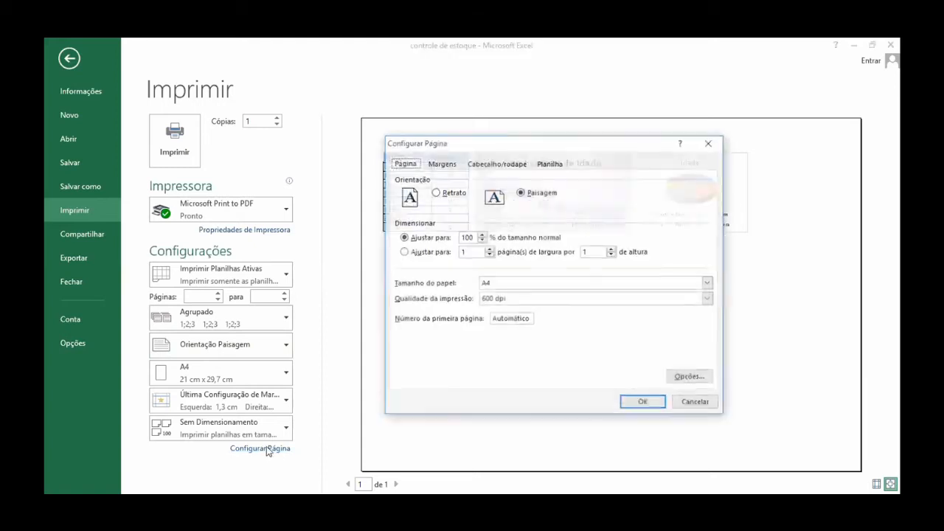
click(445, 197)
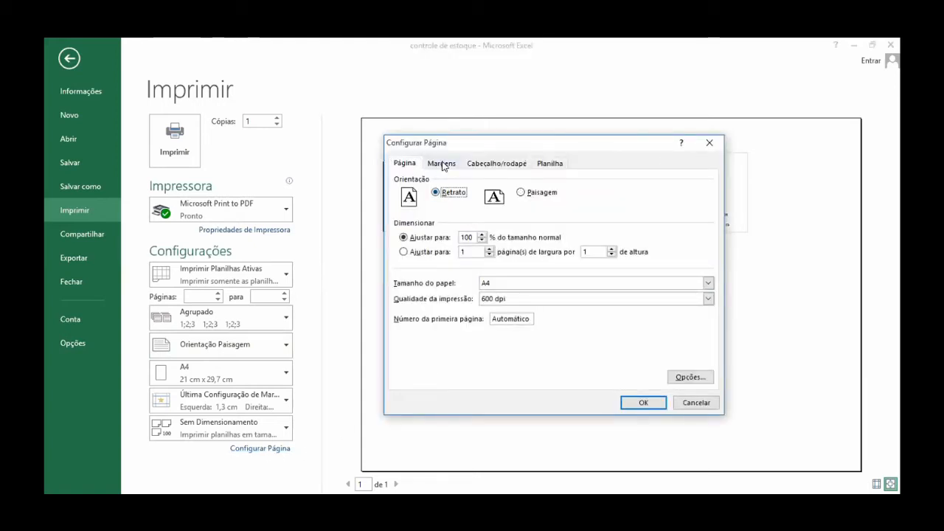
click(443, 164)
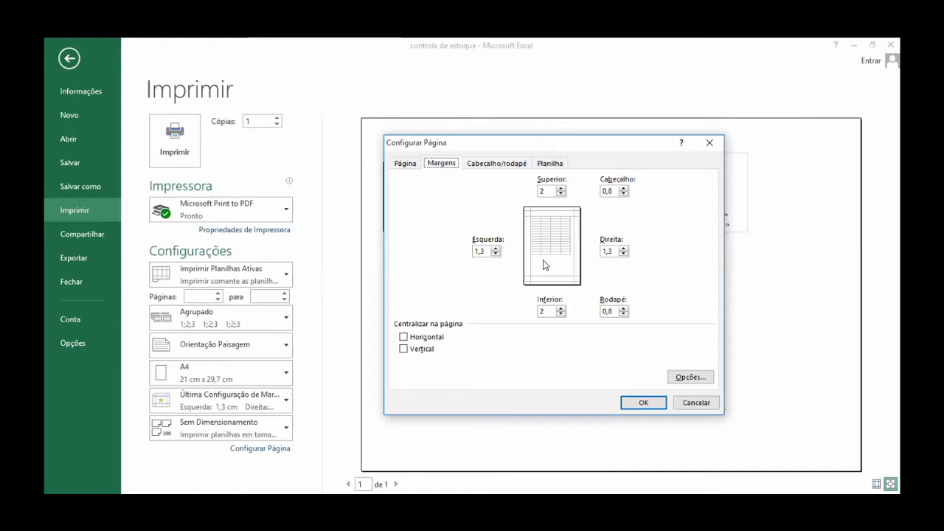
click(490, 163)
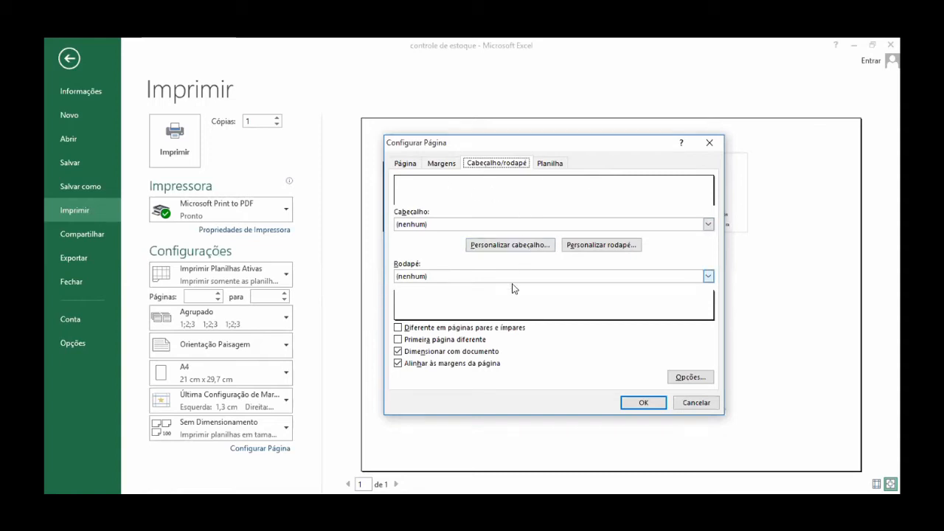
click(694, 404)
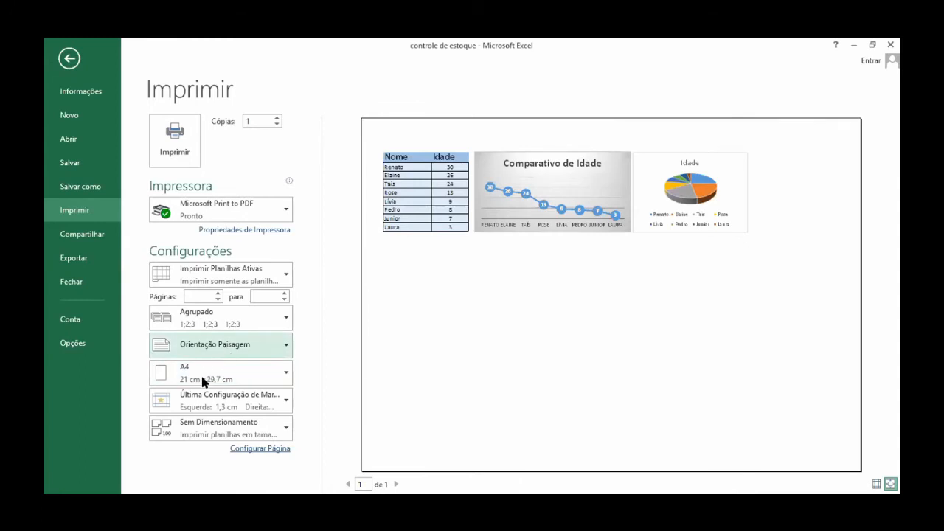
click(204, 372)
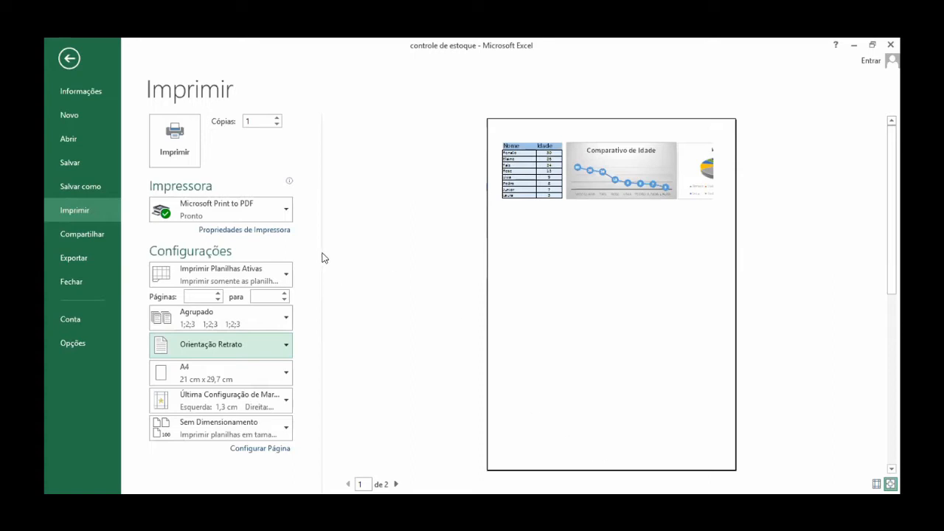
Step: Choose the predefined Página 1 header for the printout in the Configurar Página dialog
click(270, 451)
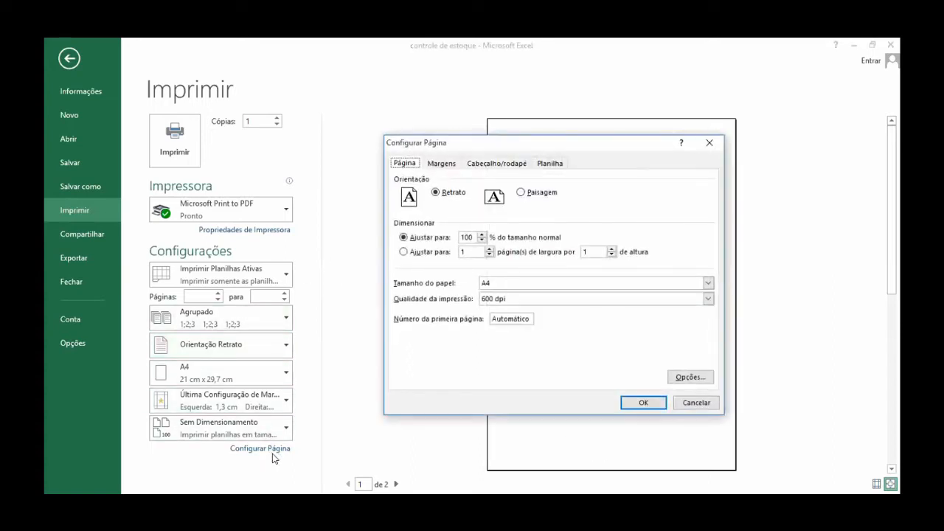
click(502, 164)
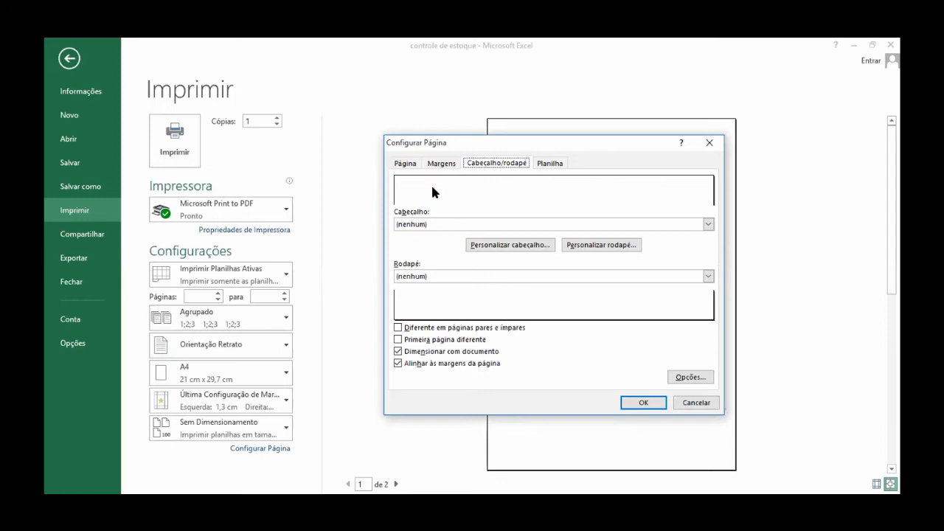
click(445, 225)
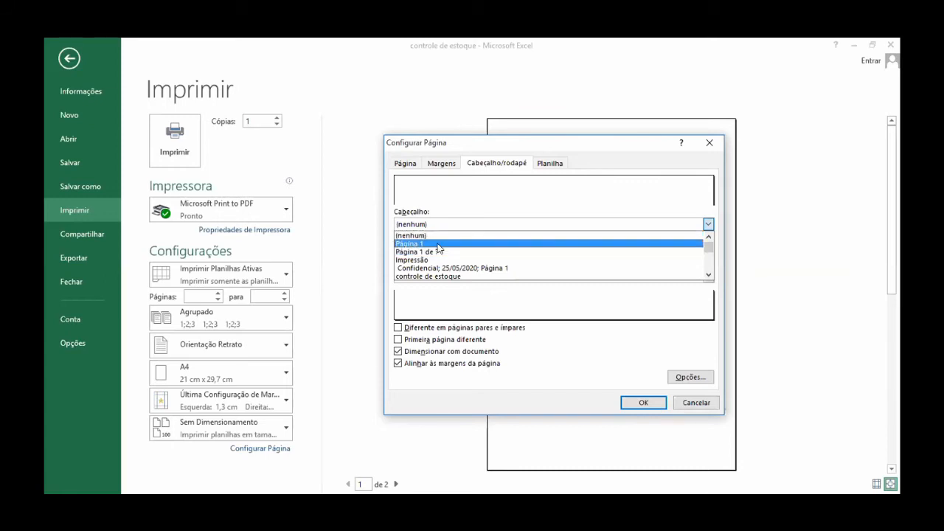
click(439, 244)
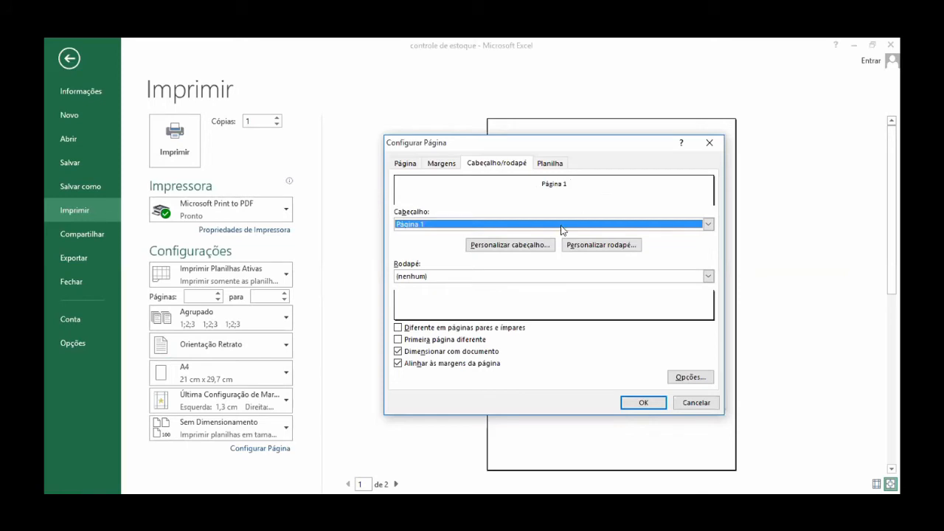
Step: Customize the header with the text "Aula - Excel" in its left section and apply the page setup
click(536, 245)
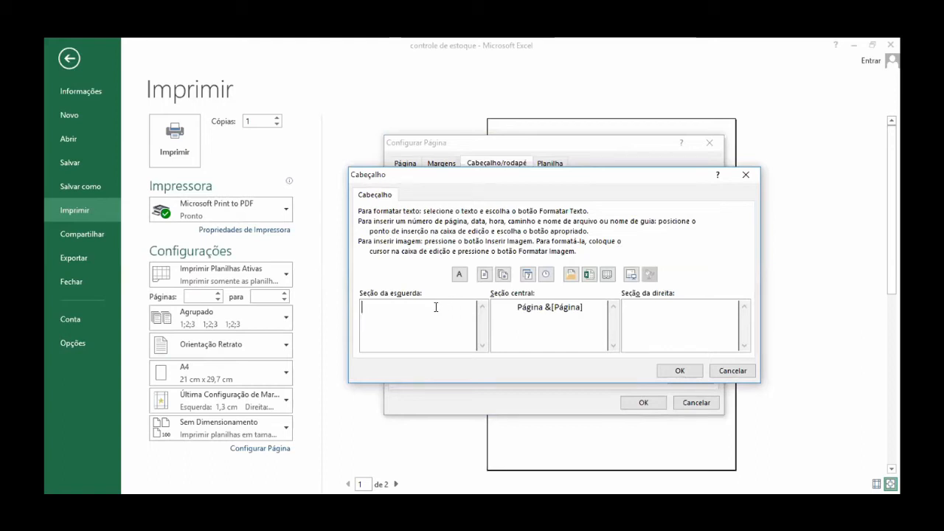
text(Aula - Excel)
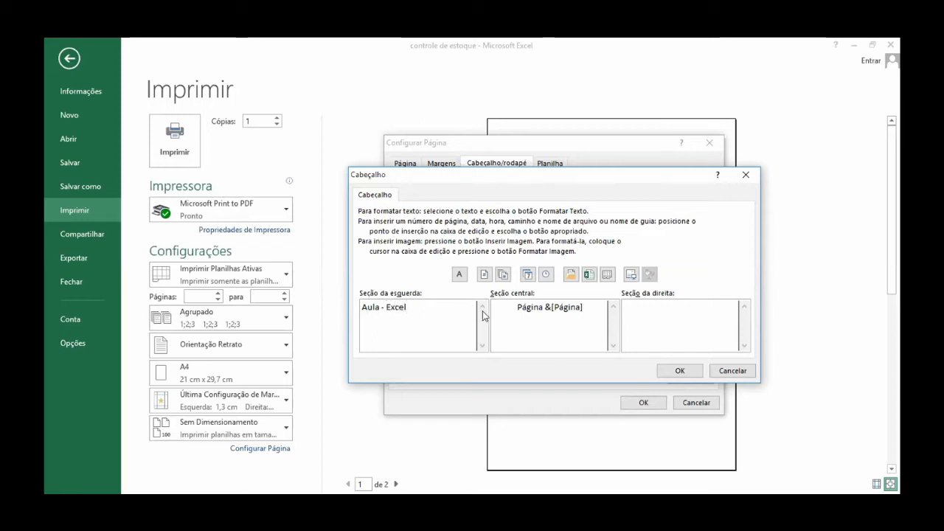
click(684, 373)
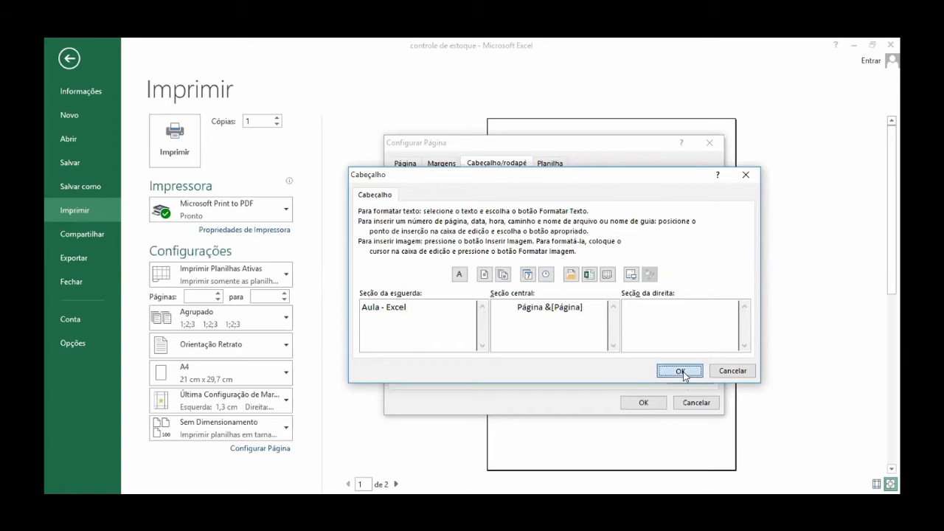
click(644, 403)
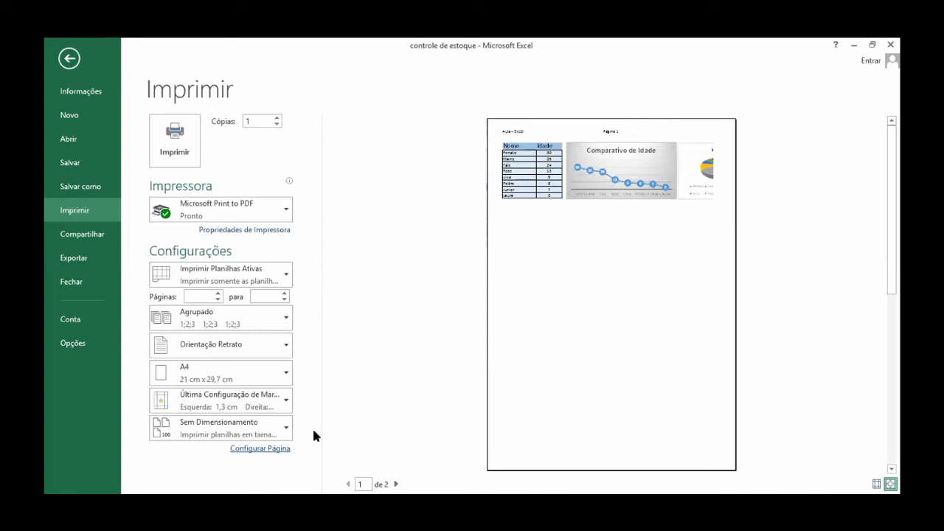
Step: Check the header on the second page of the print preview and return to the Impressão sheet
click(396, 484)
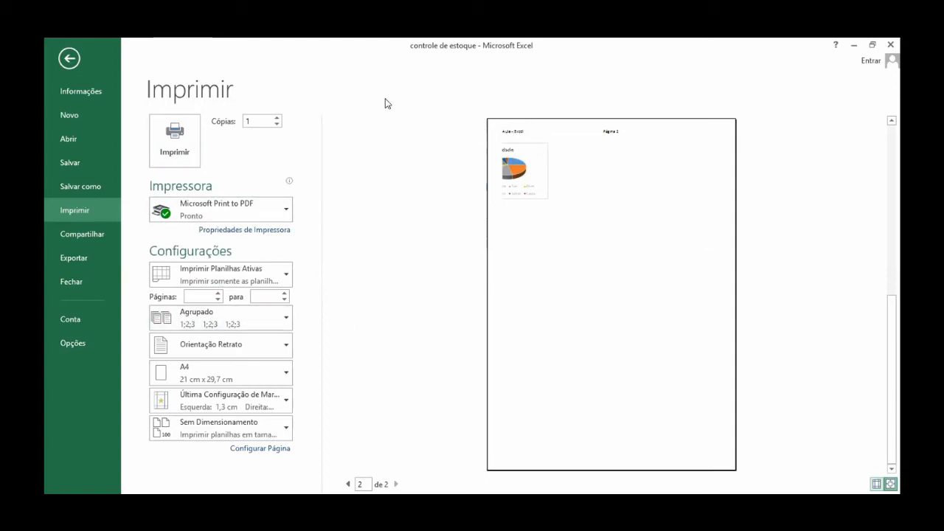
click(70, 58)
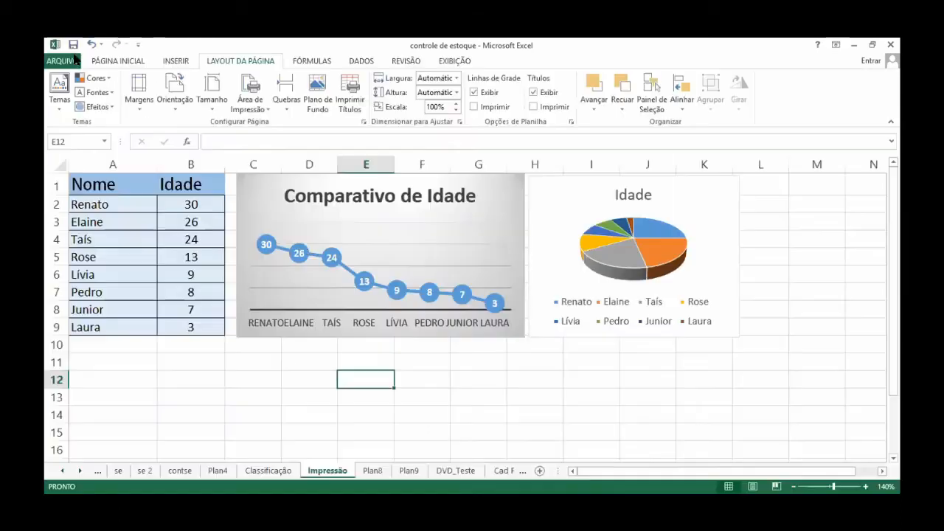
click(486, 366)
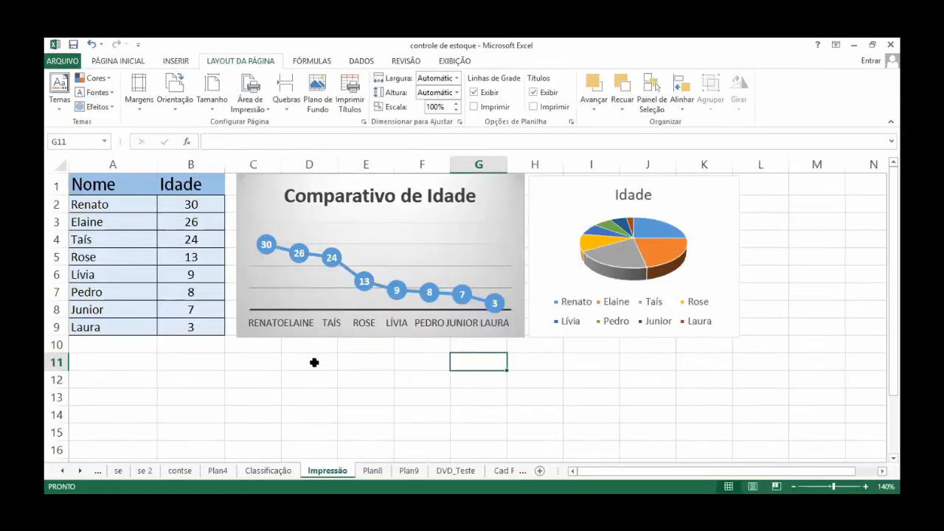
click(190, 362)
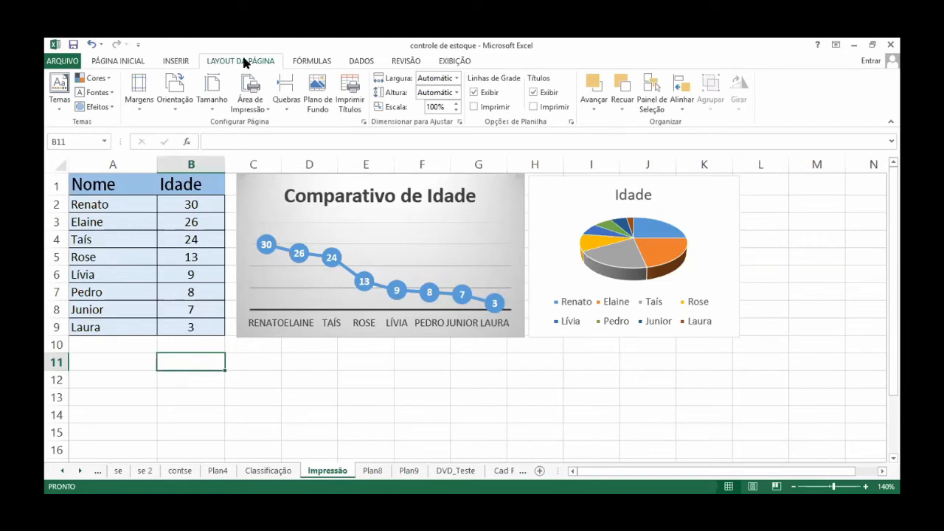
Step: Open Configurar Página from the worksheet and review its page, margin and header/footer settings
click(363, 122)
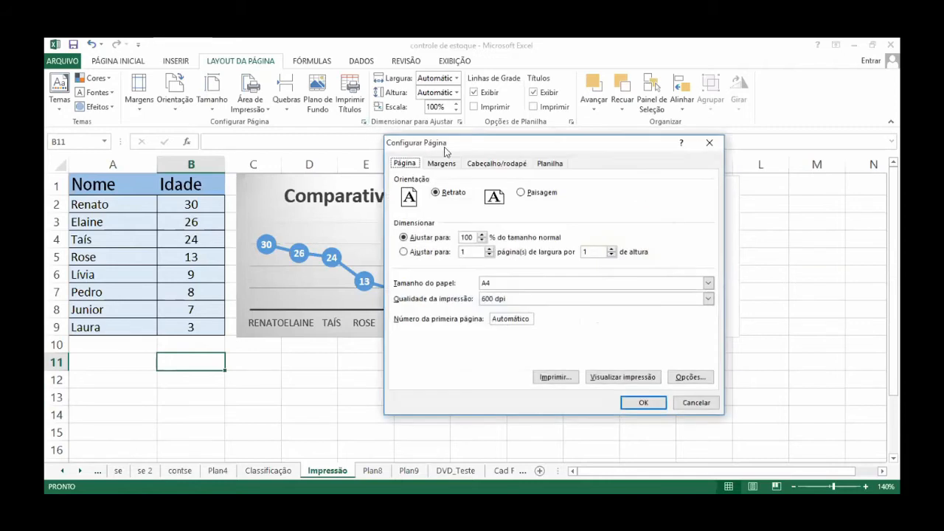
drag(452, 147, 438, 136)
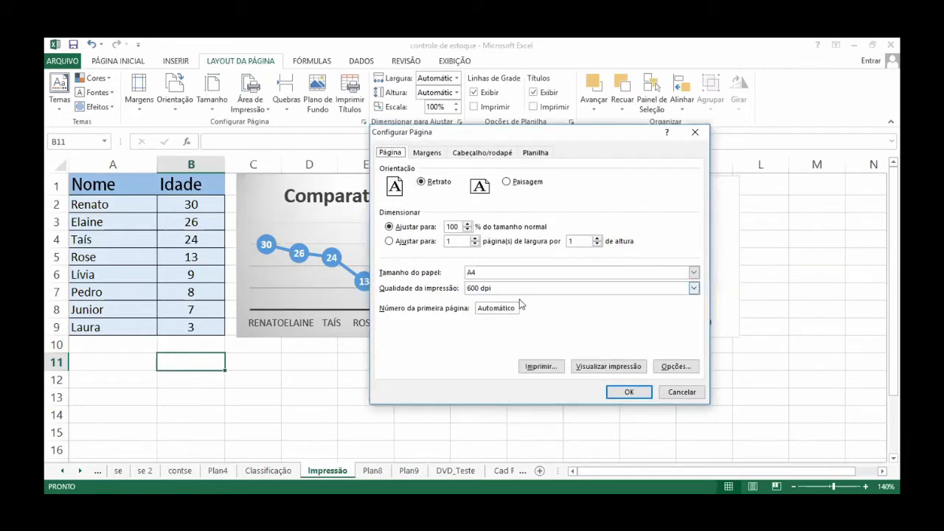
click(428, 153)
click(478, 154)
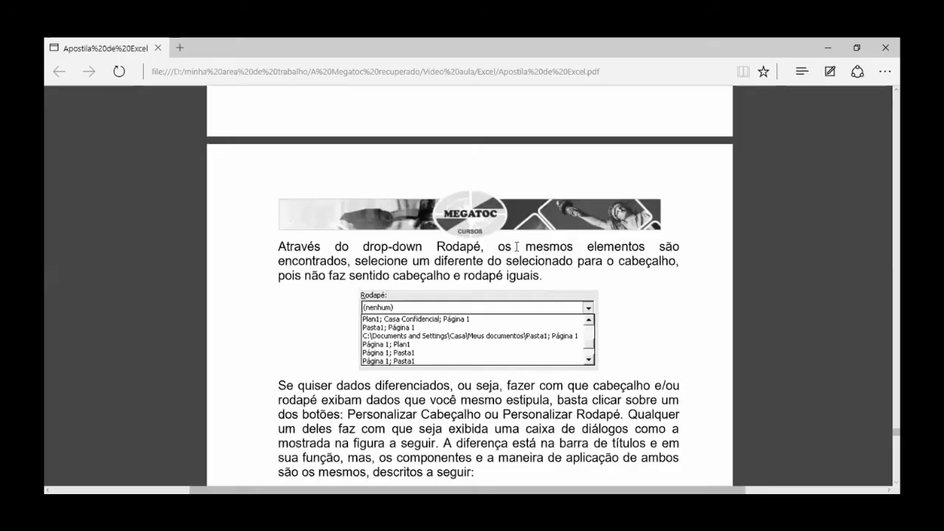
Step: Switch to the Excel handout PDF in Edge and go back to the Guia Página section on page 95
scroll(516, 246, down, 6)
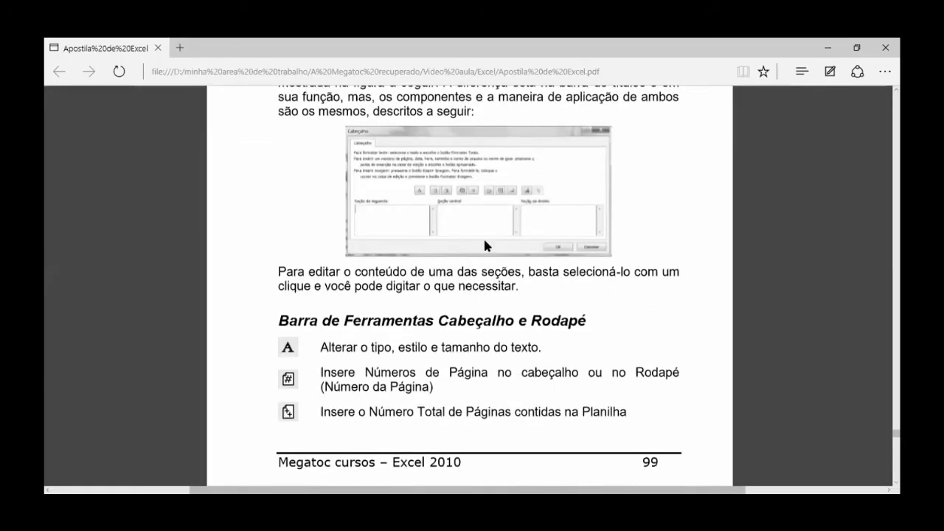
scroll(485, 245, up, 10)
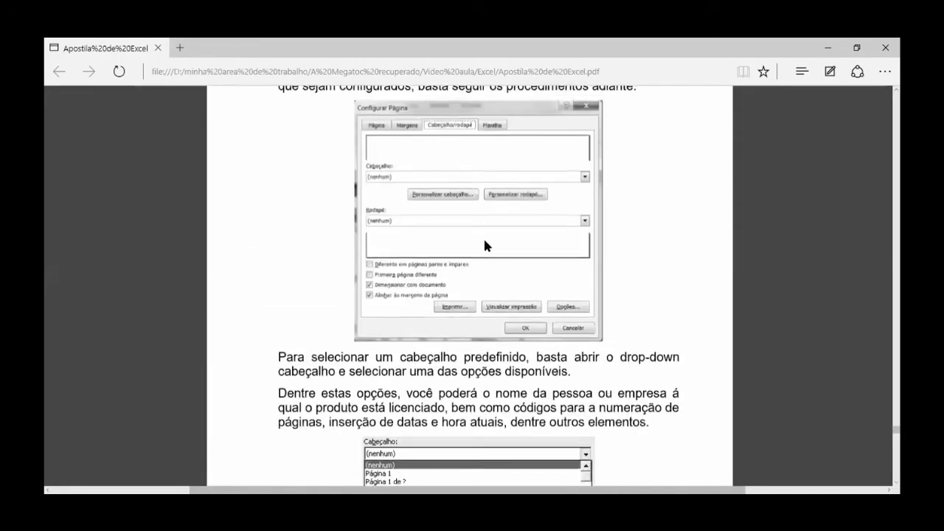
scroll(485, 245, up, 8)
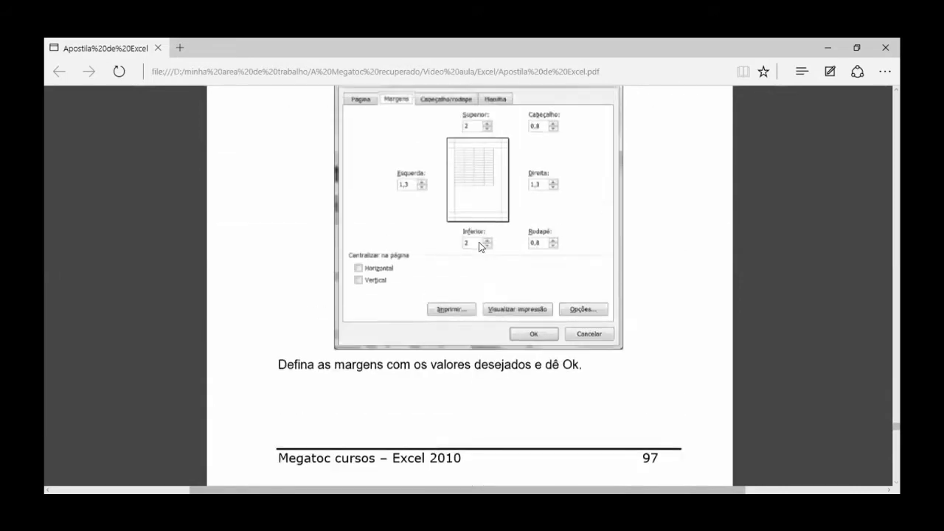
scroll(478, 242, up, 6)
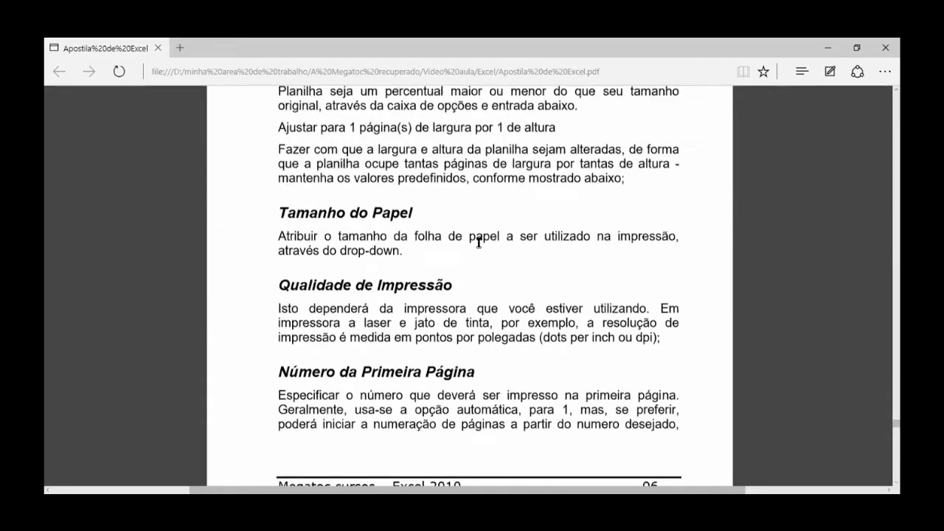
scroll(478, 244, up, 4)
scroll(476, 242, up, 7)
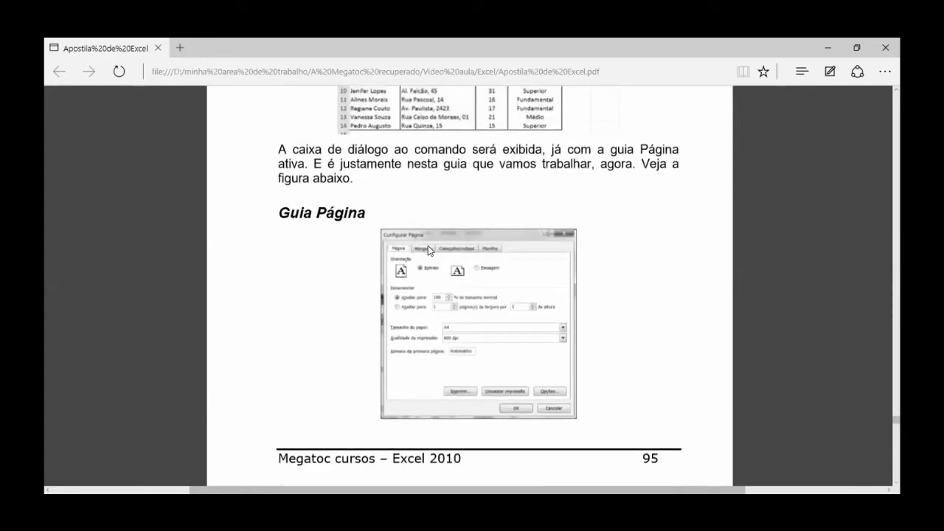
Step: Review the handout's Orientação and Dimensionar sections, highlighting the 100% in the normal size scaling line
scroll(422, 254, down, 5)
scroll(416, 254, down, 1)
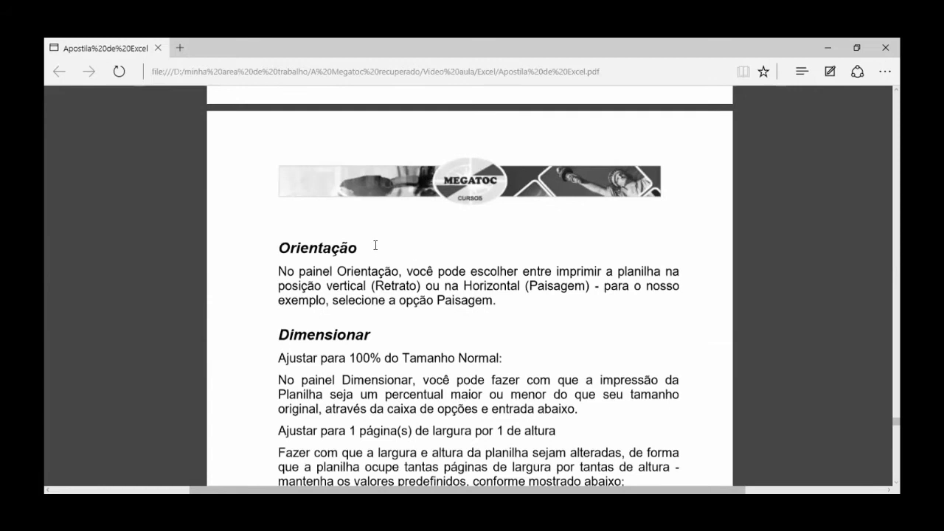
scroll(376, 246, down, 1)
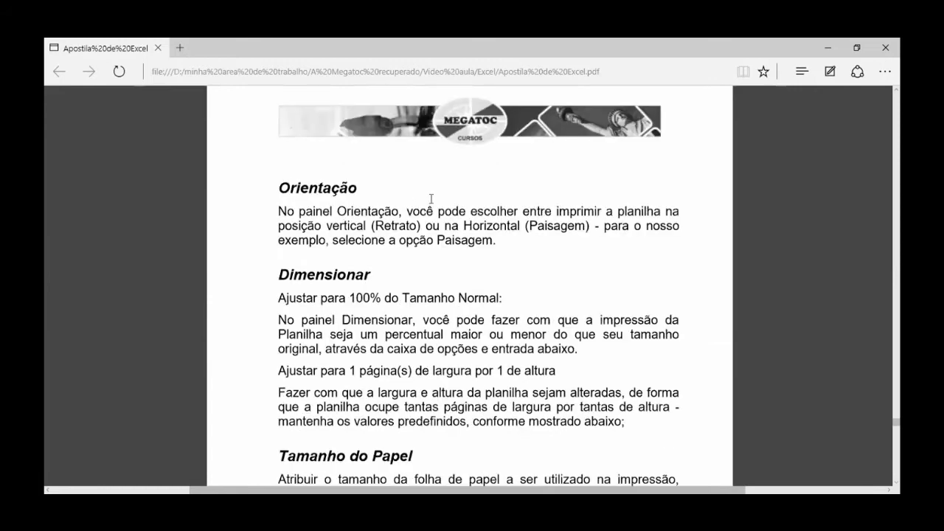
scroll(428, 225, down, 1)
scroll(369, 225, down, 1)
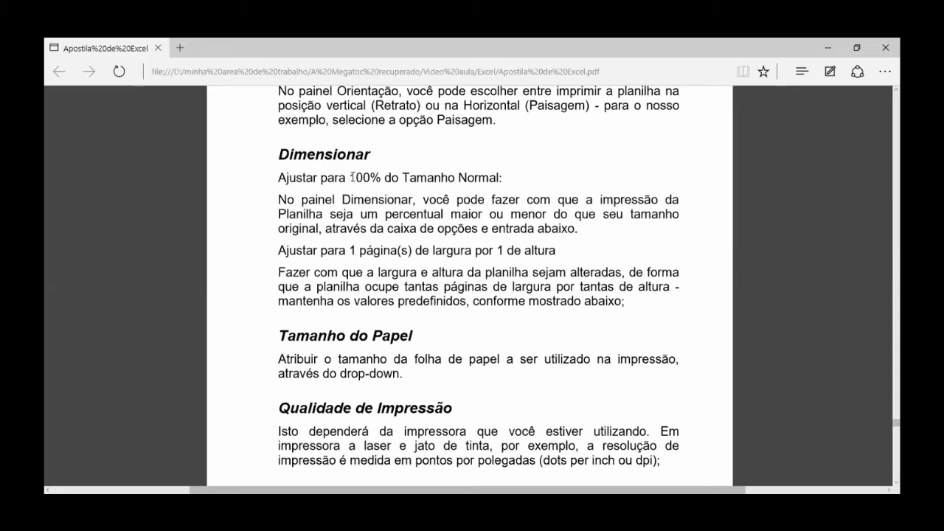
drag(350, 177, 381, 175)
click(352, 177)
drag(348, 177, 377, 176)
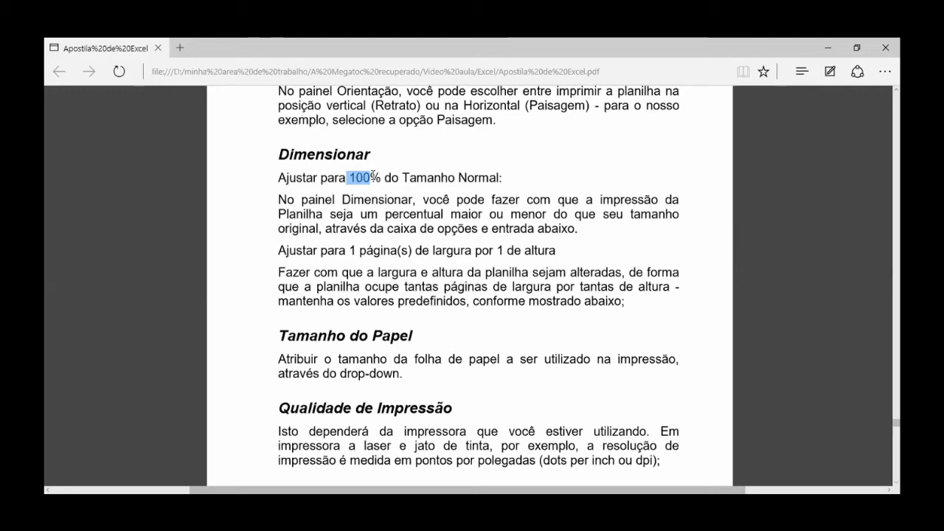
Step: Review the Tamanho do Papel and Qualidade de Impressão sections, highlighting "dots per inch" and "pontos por polegadas"
scroll(372, 175, down, 3)
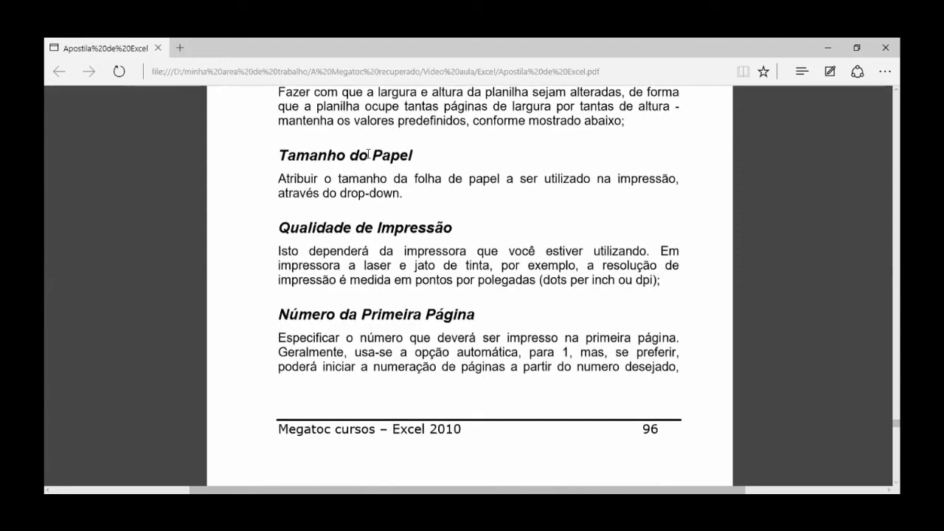
drag(368, 154, 395, 156)
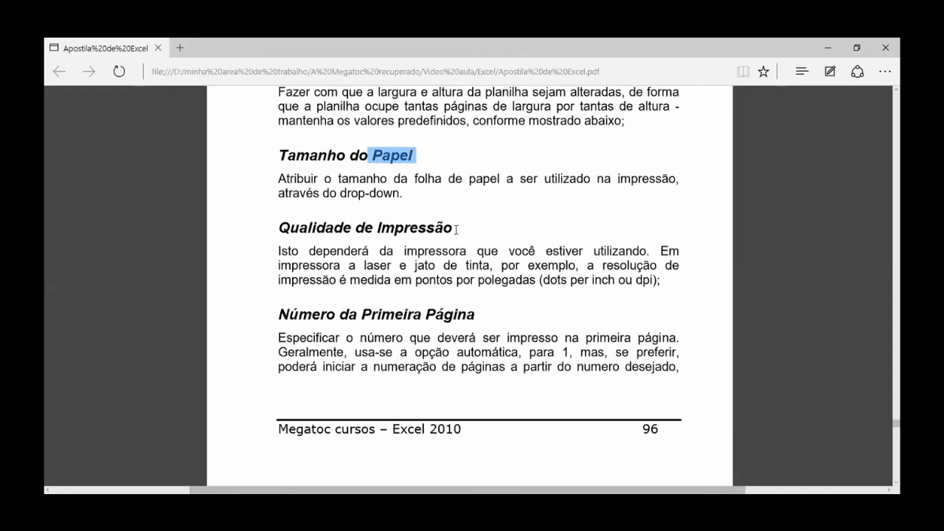
drag(456, 230, 278, 230)
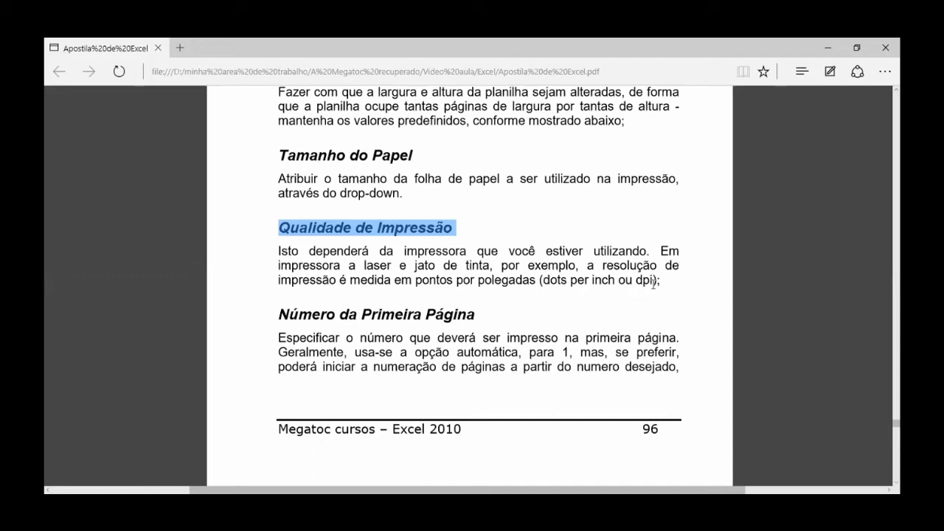
mouse_move(653, 280)
mouse_down()
mouse_move(633, 280)
mouse_move(652, 281)
mouse_move(644, 284)
mouse_up()
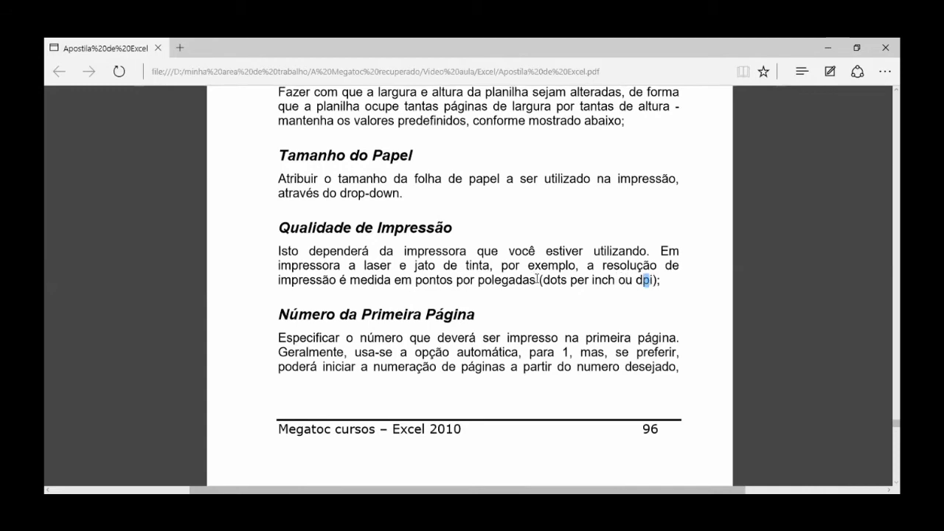
drag(538, 280, 619, 280)
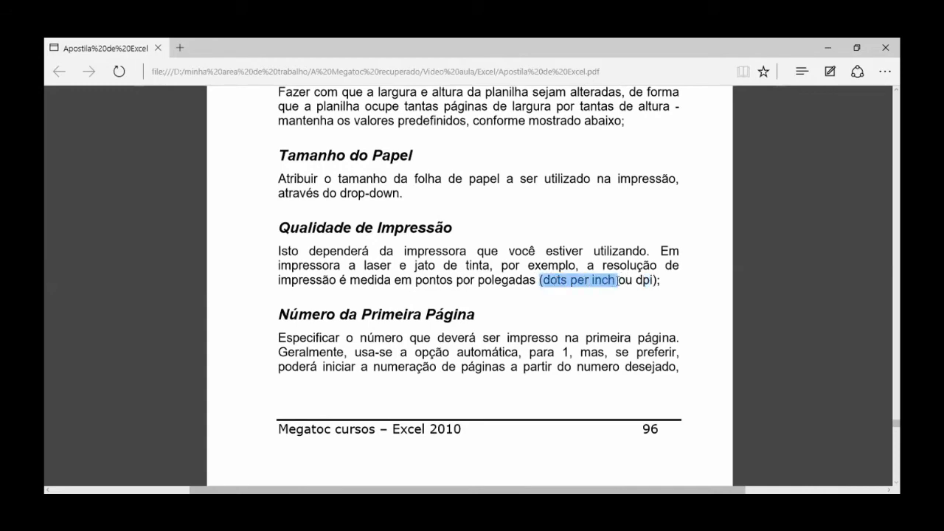
drag(417, 281, 538, 281)
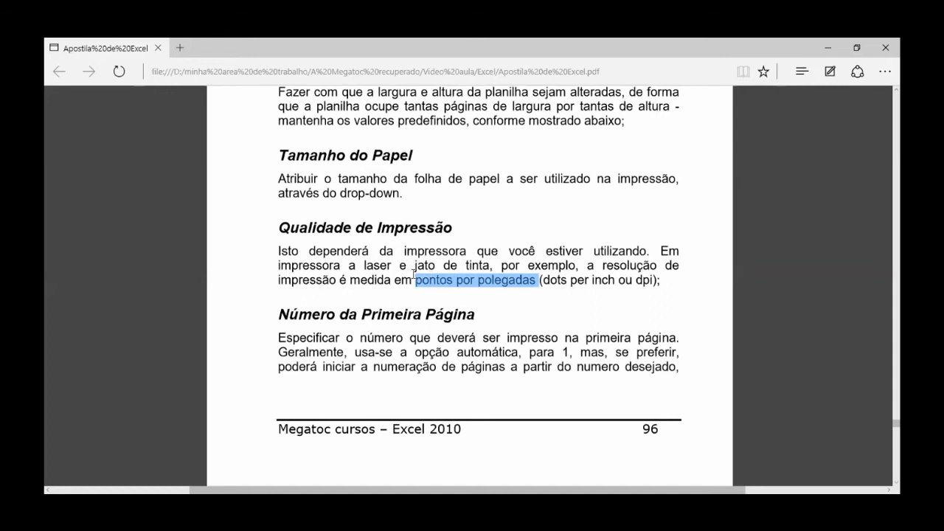
Step: Review Número da Primeira Página and the Guia Margens figure, and continue to the Guia Cabeçalho e Rodapé section
scroll(414, 274, down, 2)
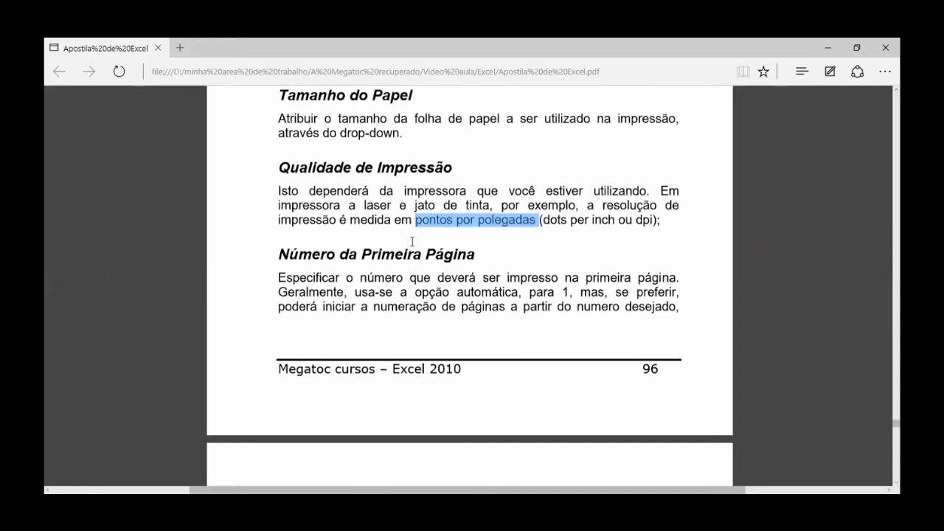
scroll(410, 243, down, 5)
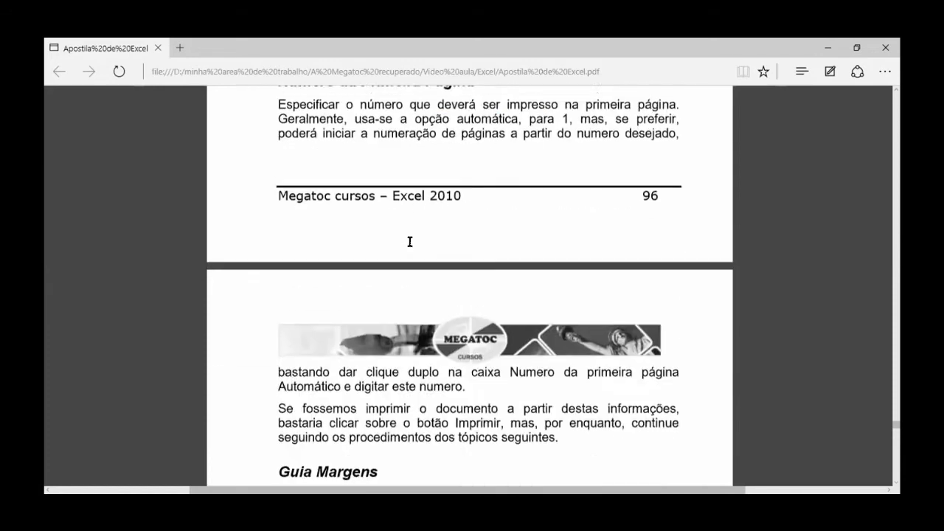
scroll(395, 186, down, 6)
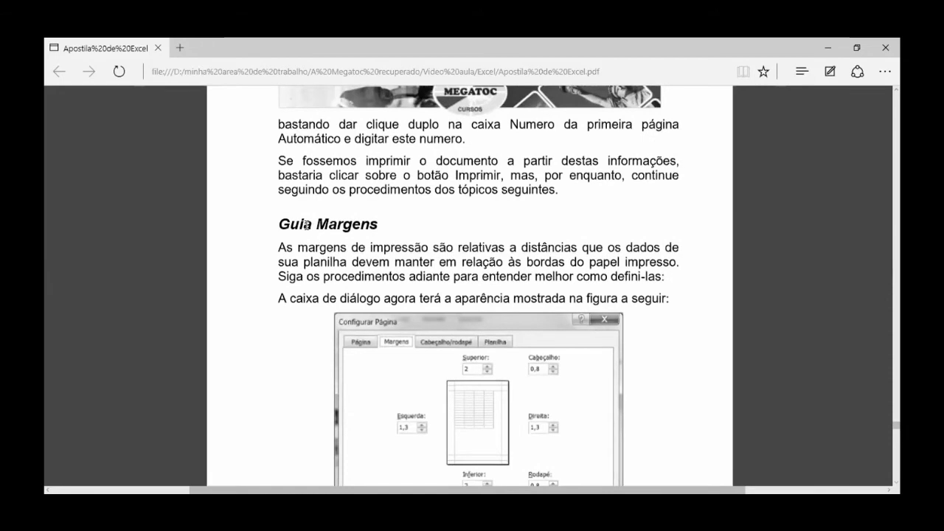
drag(304, 223, 358, 227)
scroll(361, 232, down, 3)
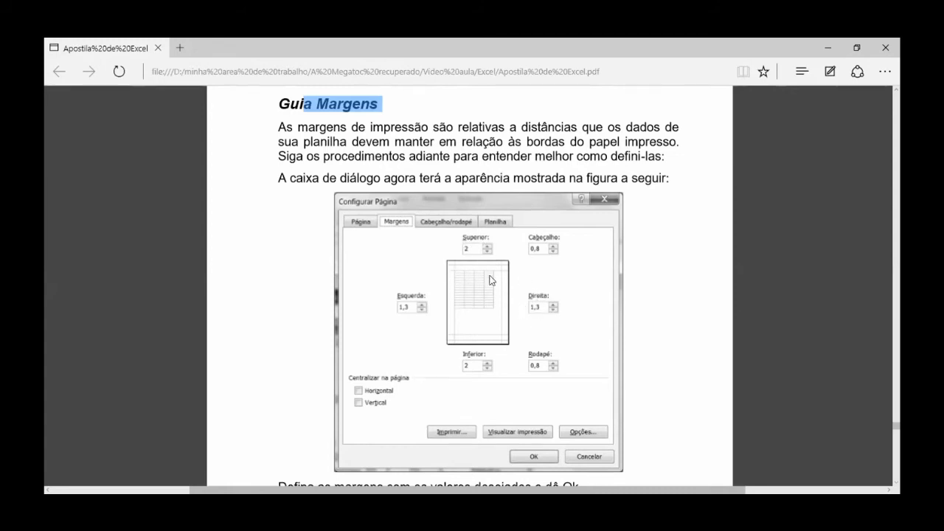
scroll(455, 303, down, 5)
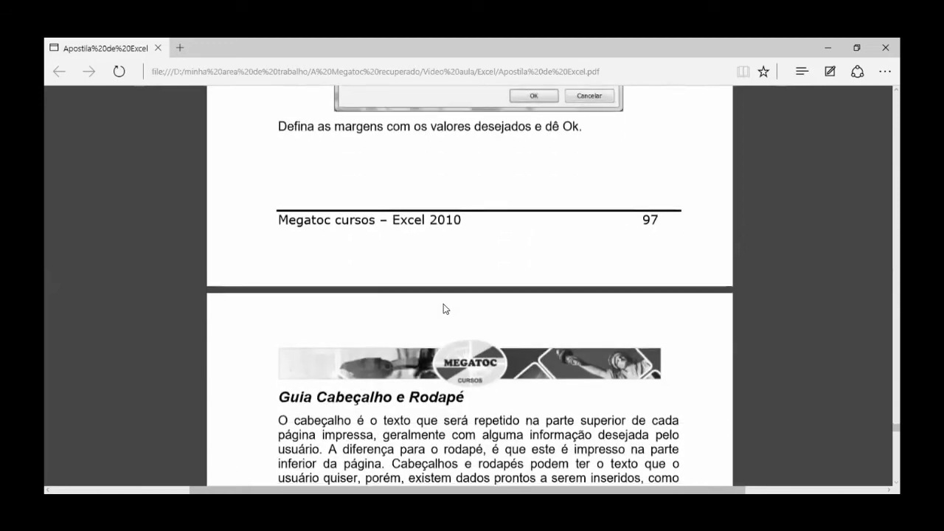
Step: Review the handout's Guia Cabeçalho e Rodapé section, from its introduction and Configurar Página figure through the predefined header options
scroll(444, 304, down, 3)
scroll(441, 306, down, 1)
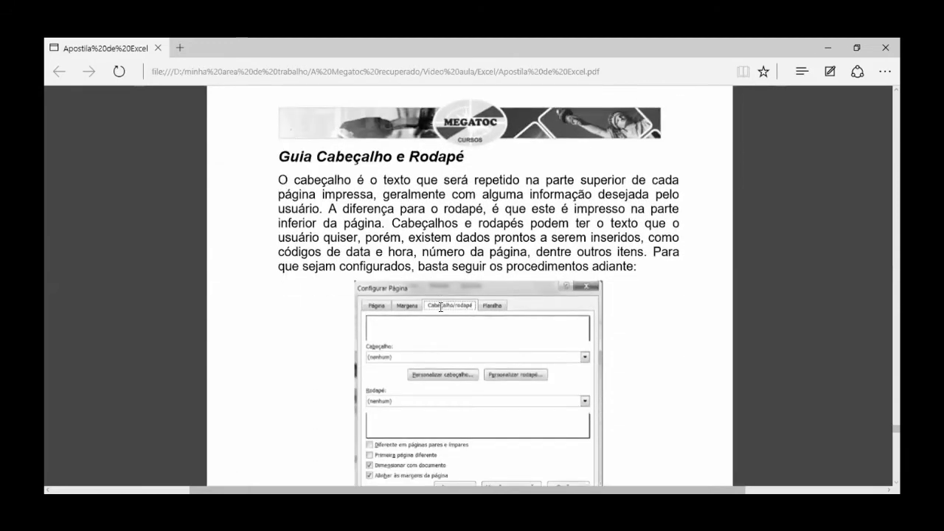
scroll(439, 308, down, 2)
scroll(438, 310, up, 2)
scroll(424, 287, down, 1)
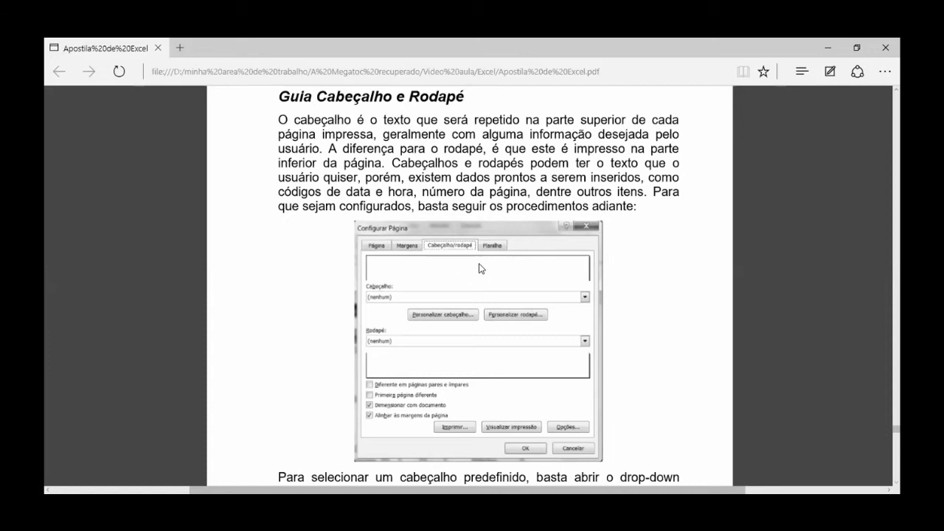
scroll(463, 280, down, 5)
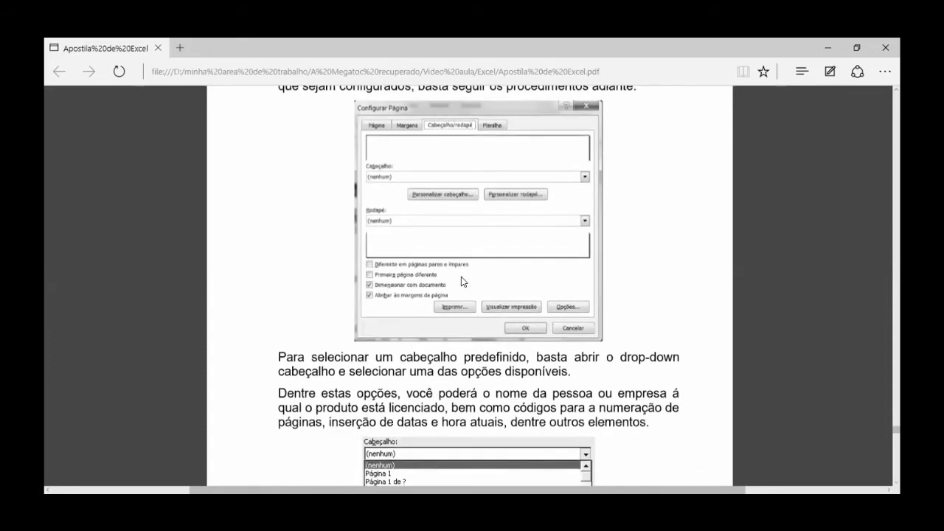
scroll(463, 281, down, 2)
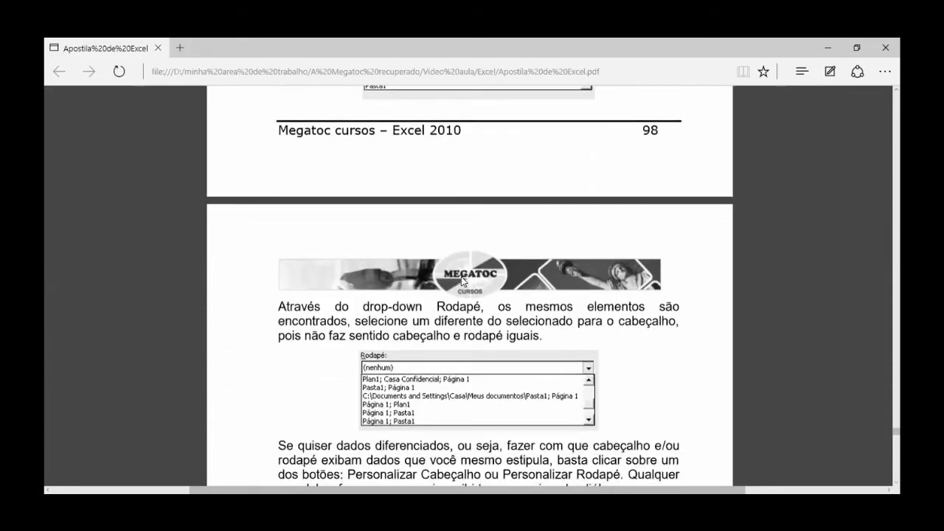
Step: Review the handout's Rodapé drop-down figure and the explanation of Personalizar Cabeçalho and Personalizar Rodapé
scroll(462, 280, down, 2)
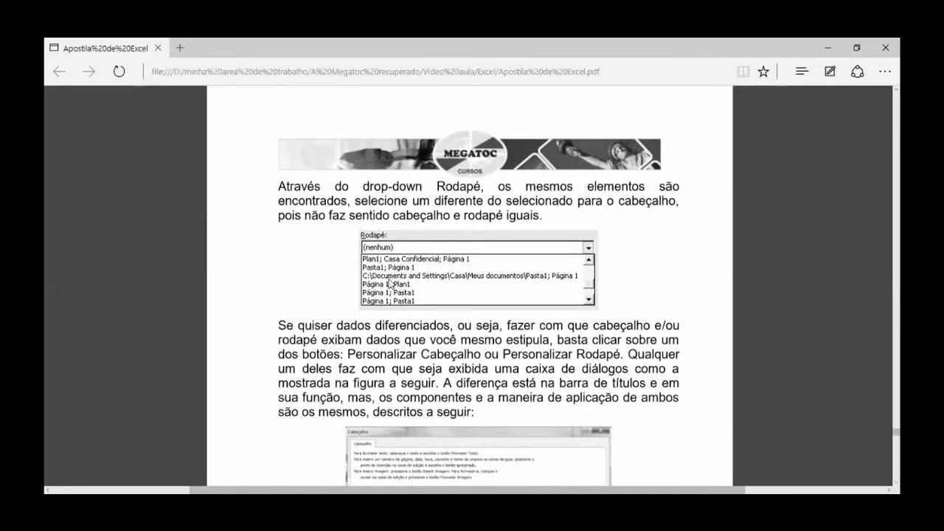
scroll(390, 281, down, 1)
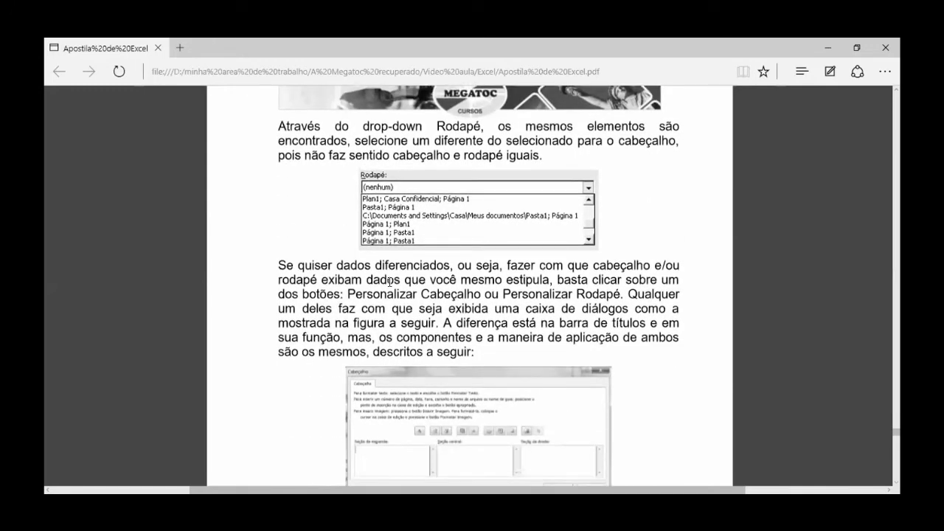
scroll(390, 281, down, 1)
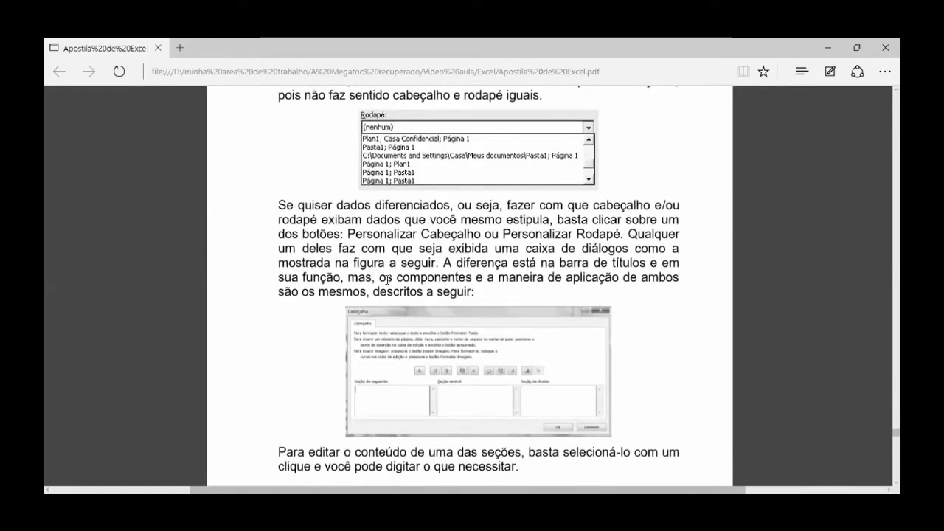
scroll(387, 280, down, 1)
scroll(387, 280, down, 2)
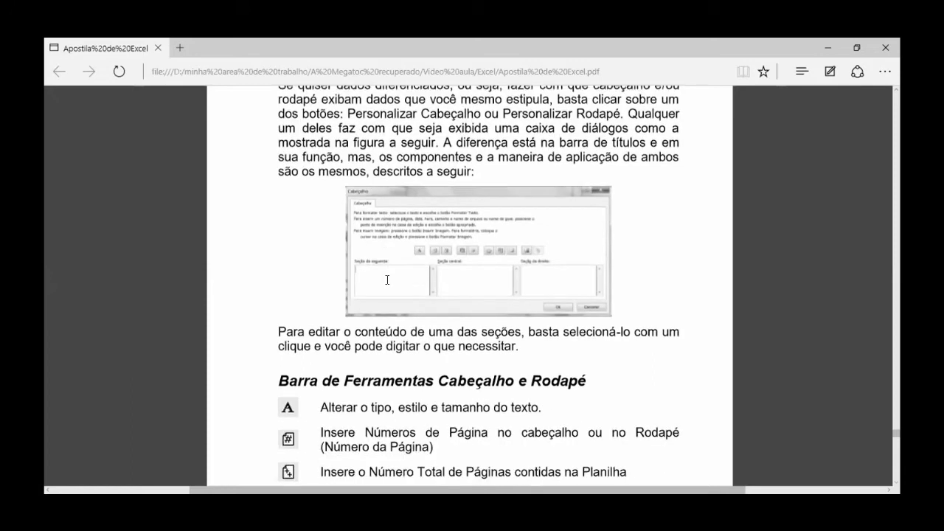
Step: Review the Barra de Ferramentas Cabeçalho e Rodapé list, then highlight the heading "Definindo a Área de impressão"
scroll(388, 280, down, 1)
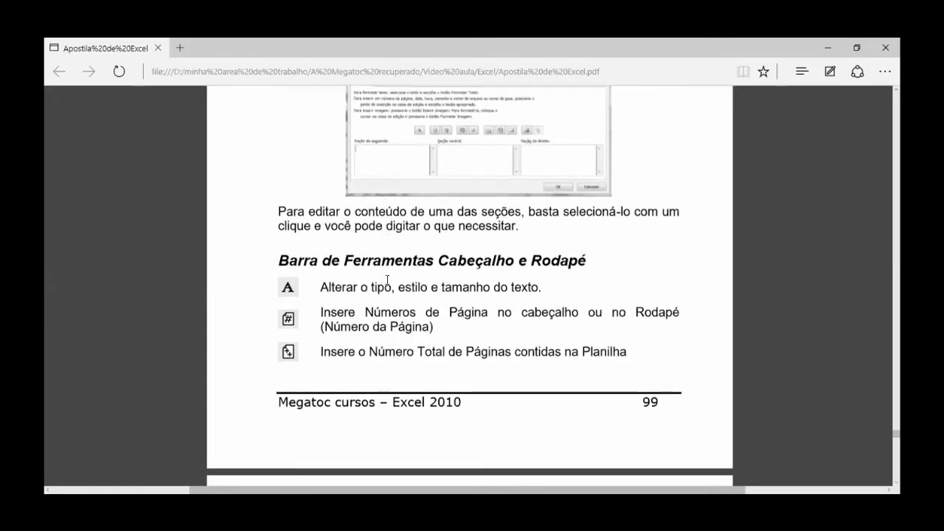
scroll(387, 280, down, 9)
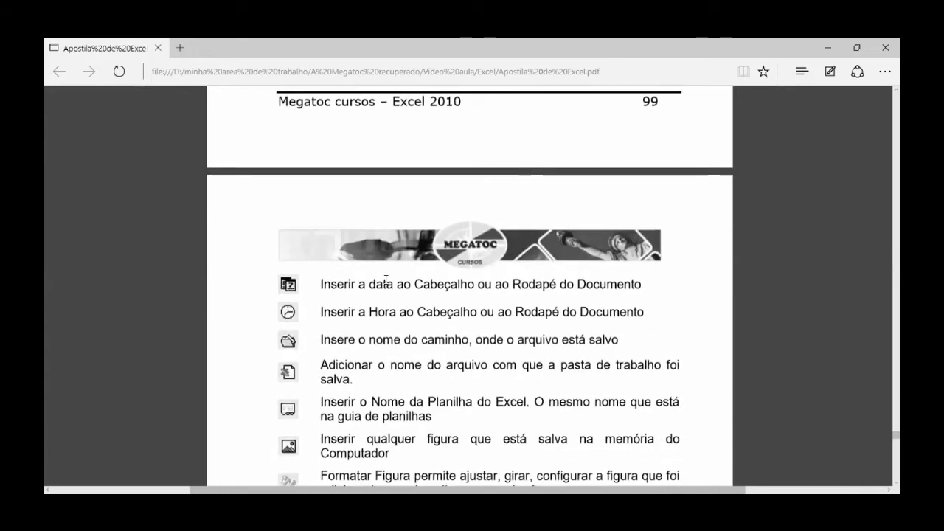
scroll(386, 280, down, 2)
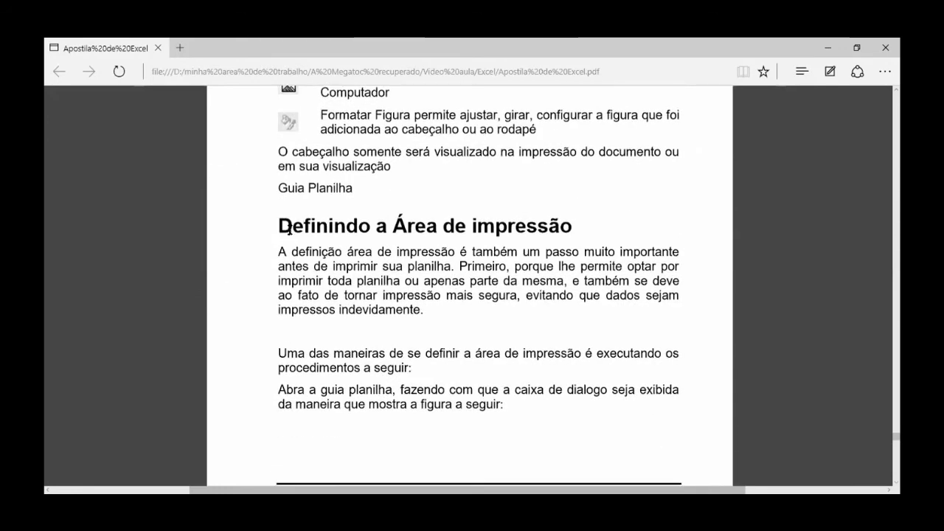
drag(281, 225, 499, 218)
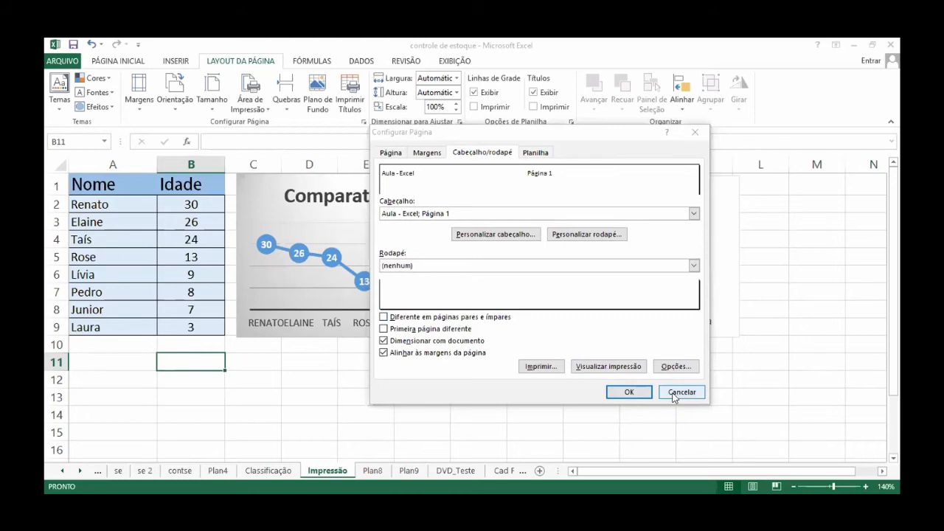
Step: Switch to Excel, cancel the Configurar Página dialog, and try selecting cells A1:B6 and the Comparativo de Idade chart
click(674, 397)
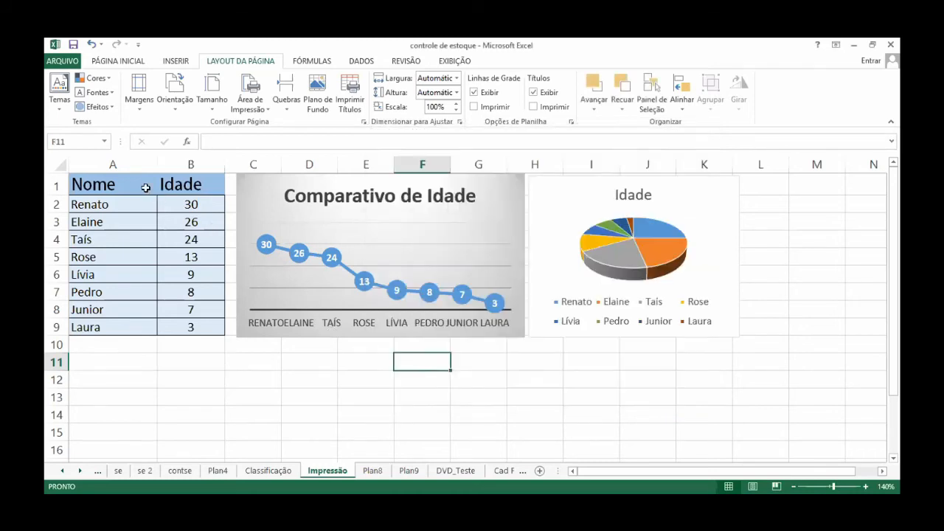
drag(131, 179, 191, 271)
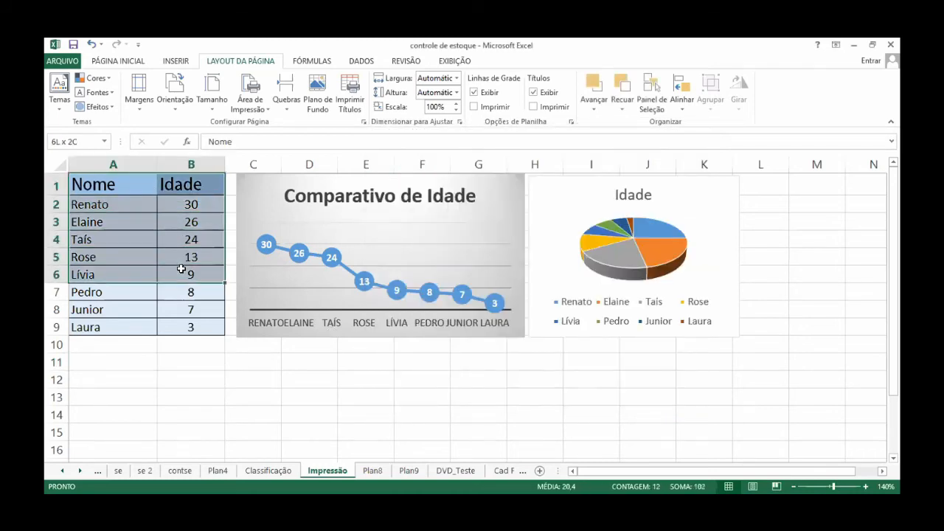
click(238, 367)
click(251, 200)
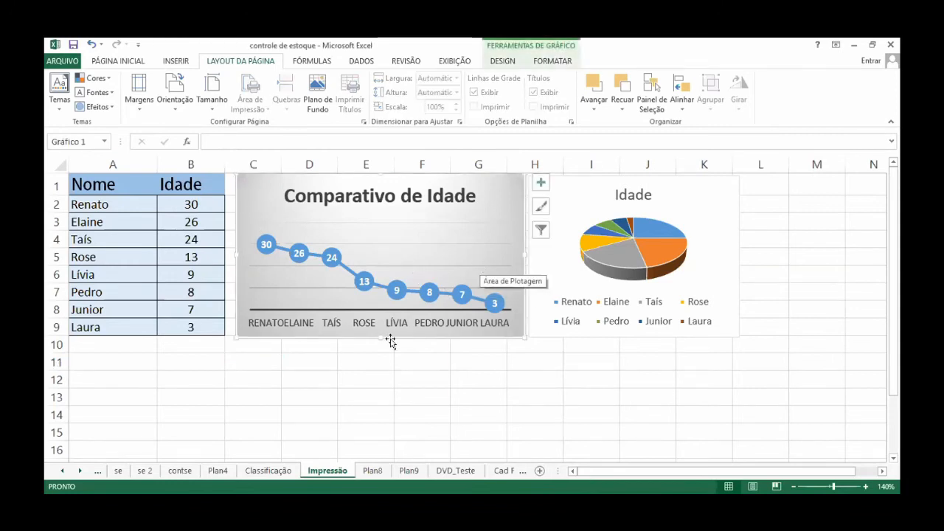
click(305, 347)
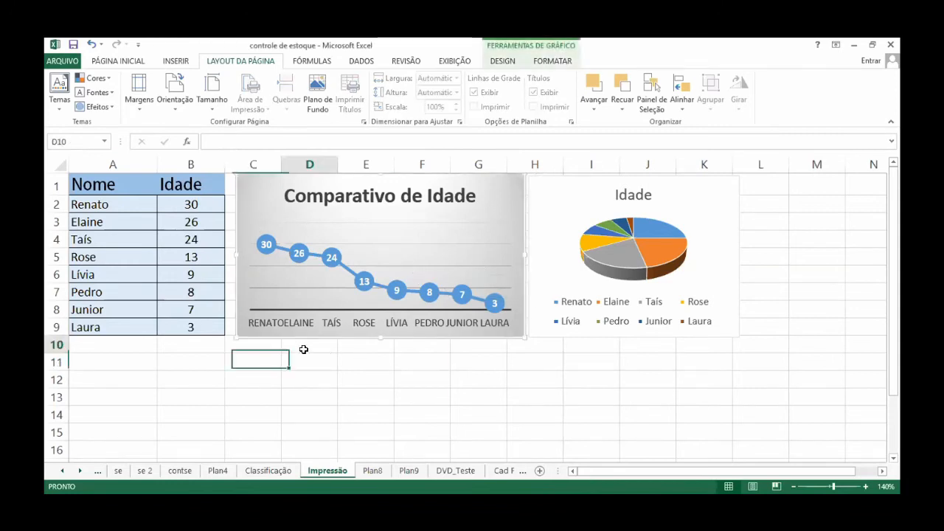
Step: Try selecting the Nome and Idade table together with blank rows below it, as A1:B10, A1:B12 and A1:B14
click(210, 348)
drag(209, 348, 70, 167)
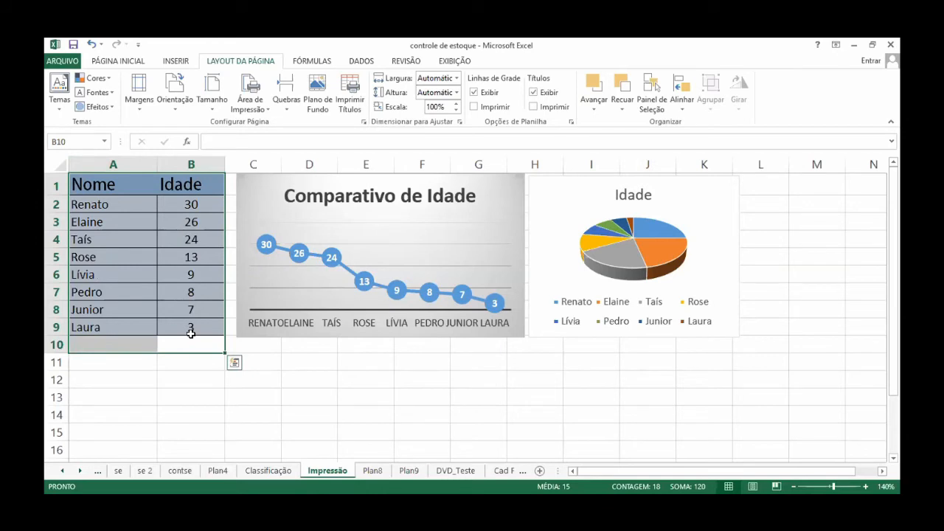
click(214, 385)
drag(214, 386, 80, 184)
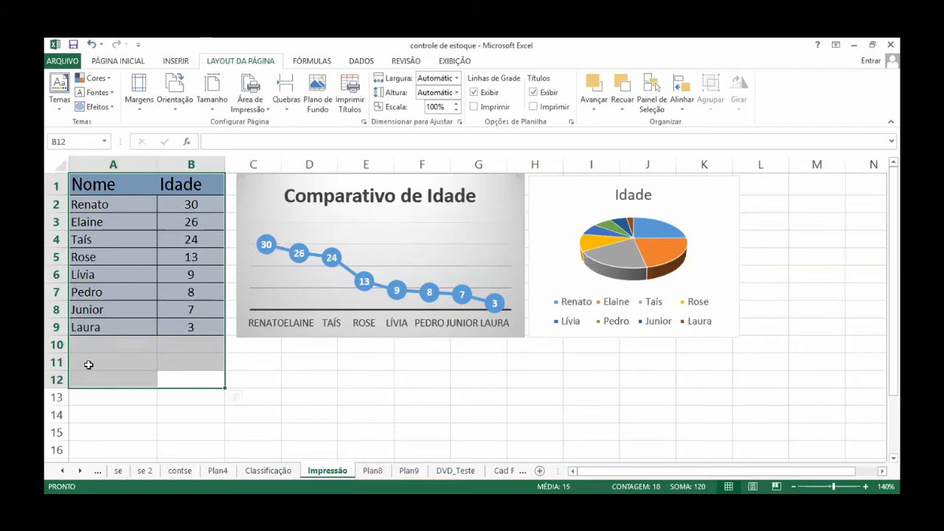
click(96, 359)
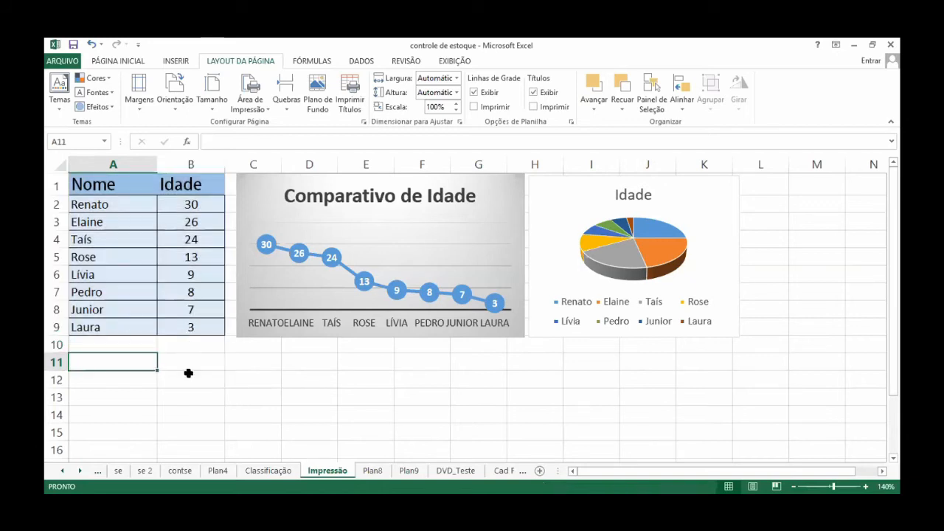
drag(213, 413, 96, 189)
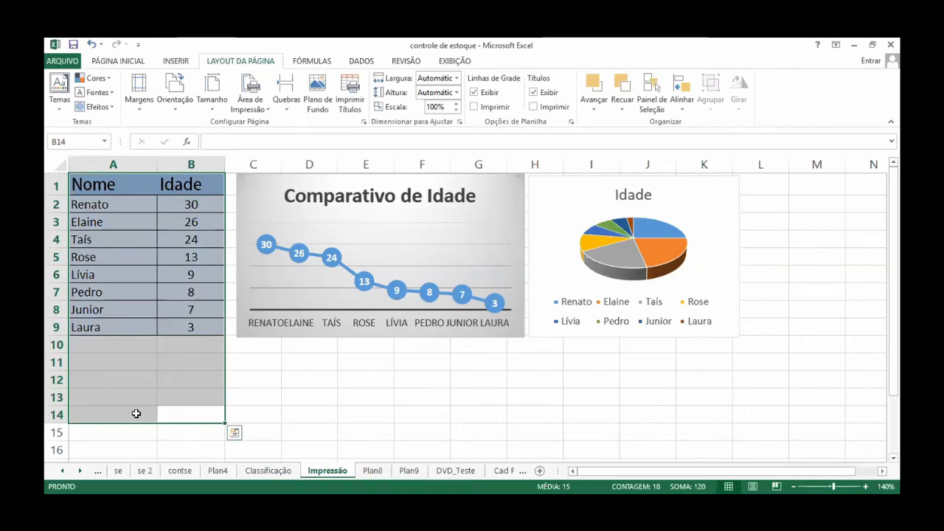
click(170, 362)
Step: Select only the Nome and Idade table, A1:B9, and set the print settings to Imprimir Seleção
click(200, 327)
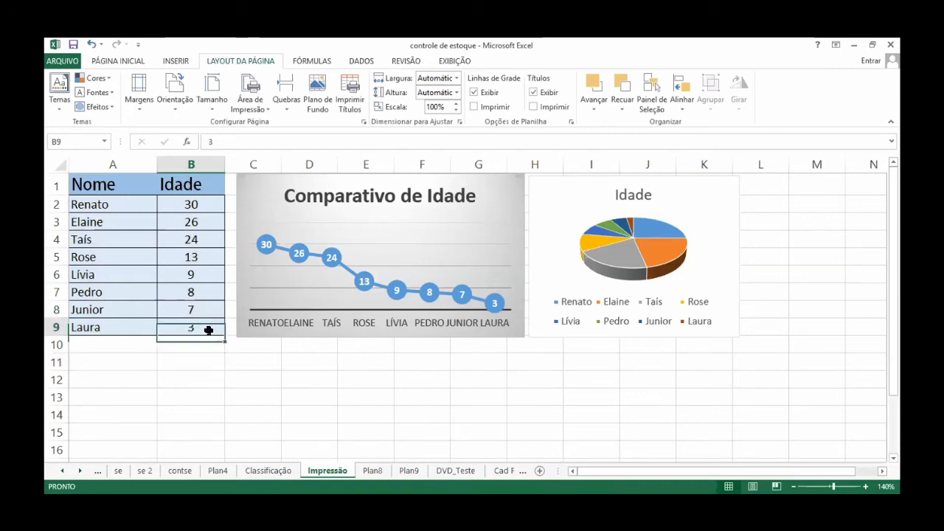
drag(168, 315, 53, 178)
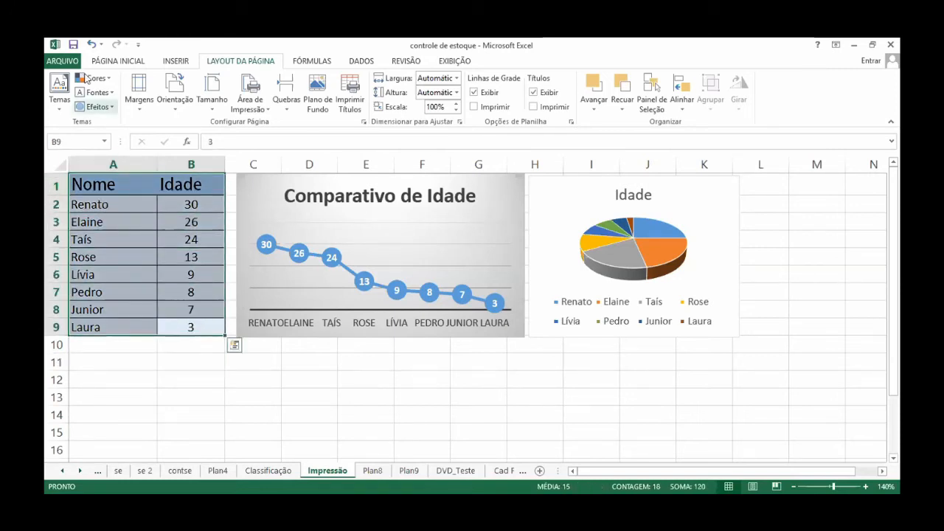
click(59, 62)
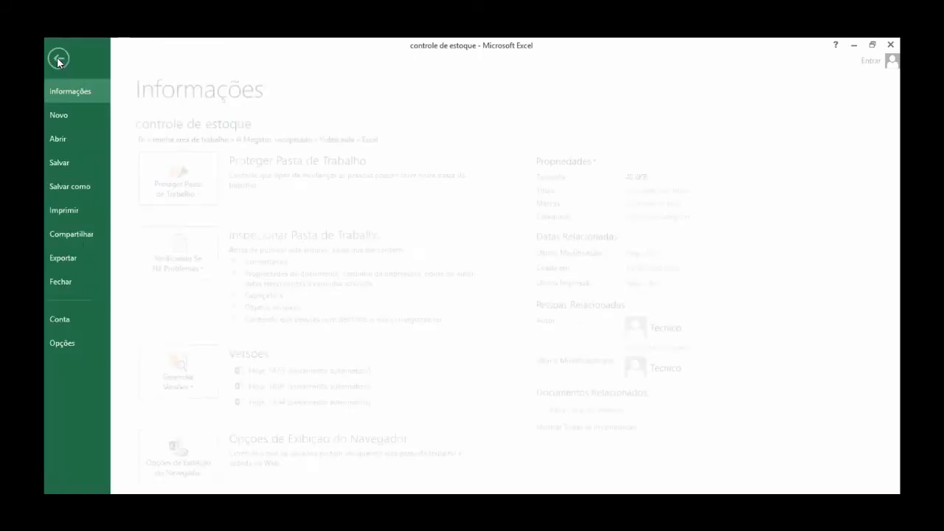
click(81, 214)
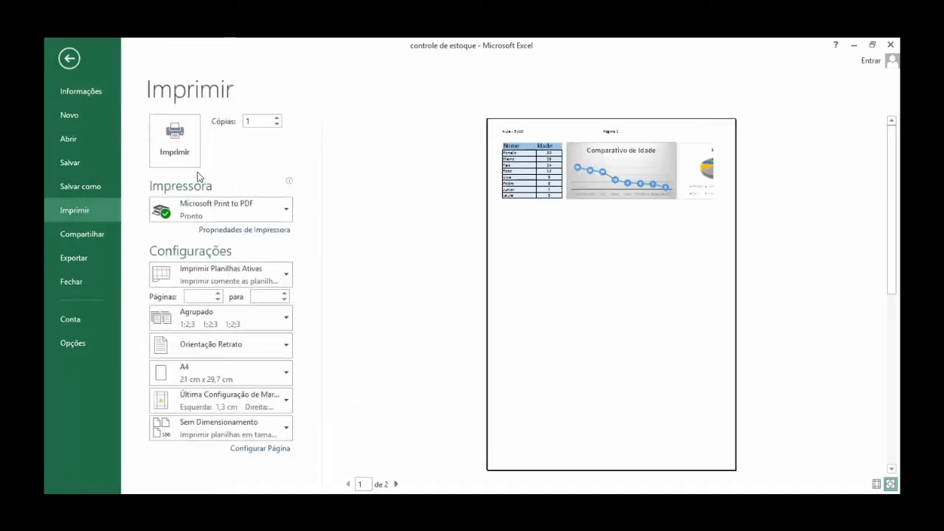
click(287, 276)
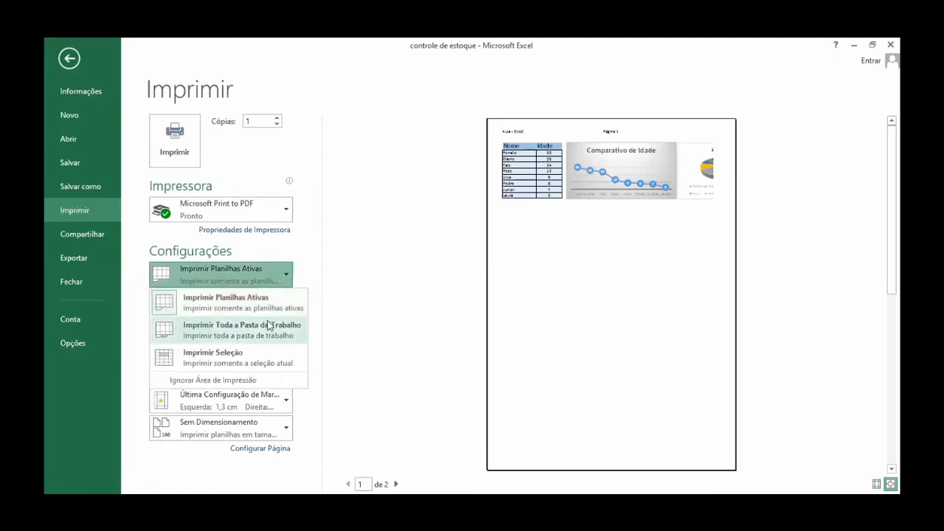
click(223, 358)
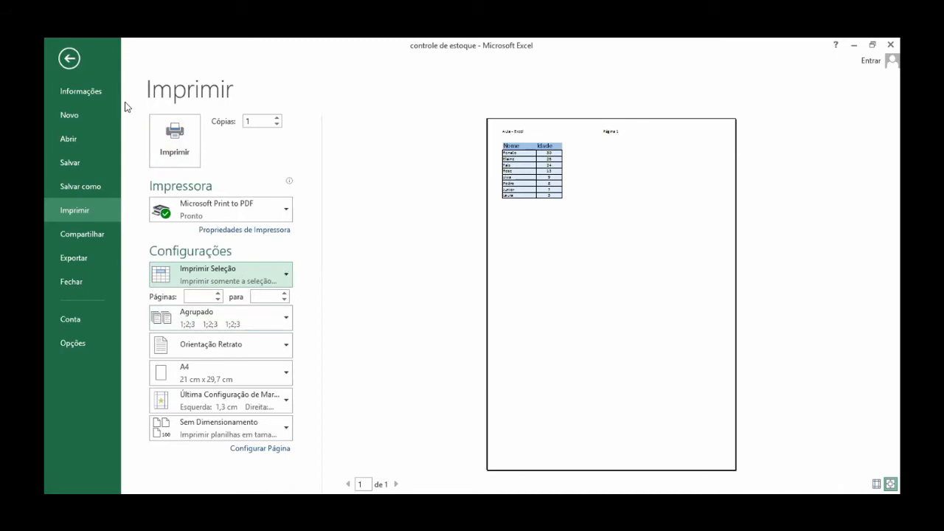
Step: Return to the sheet, select A1:G13 covering the table and line chart columns, and preview that selection for printing
click(70, 58)
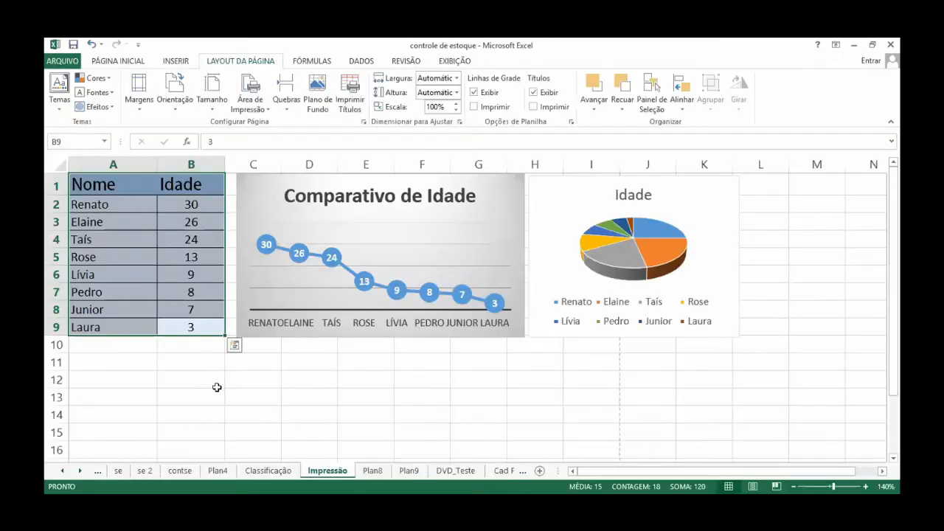
click(228, 381)
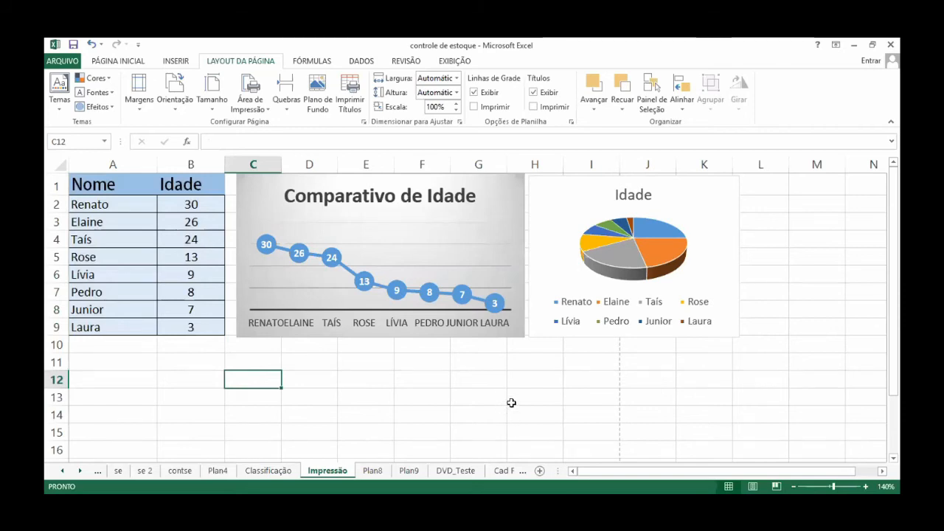
drag(495, 397, 48, 188)
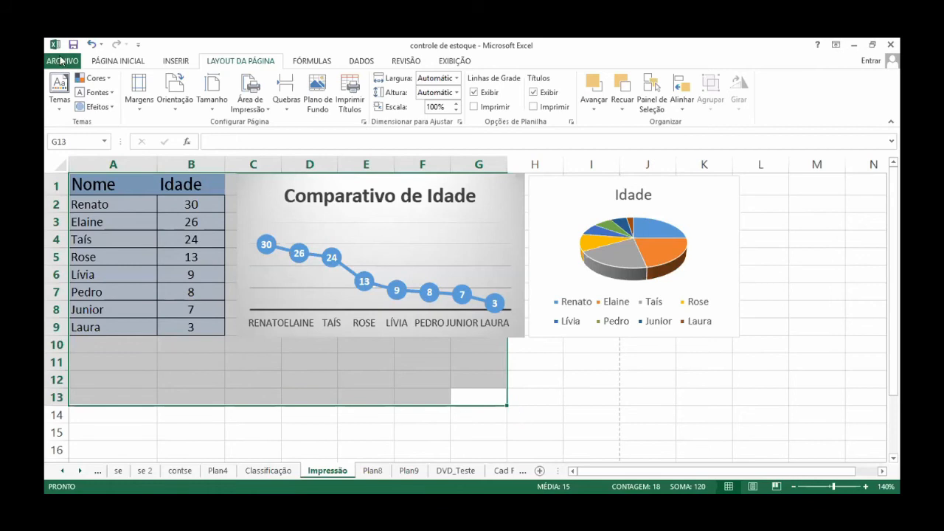
click(62, 61)
click(73, 210)
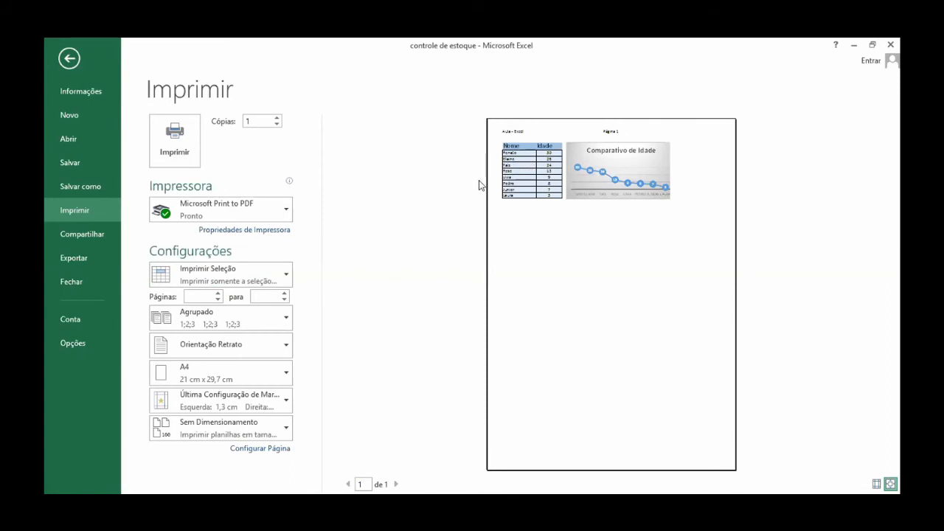
Step: Return to the sheet, select the blank range A11:C15, and preview that selection for printing
click(71, 54)
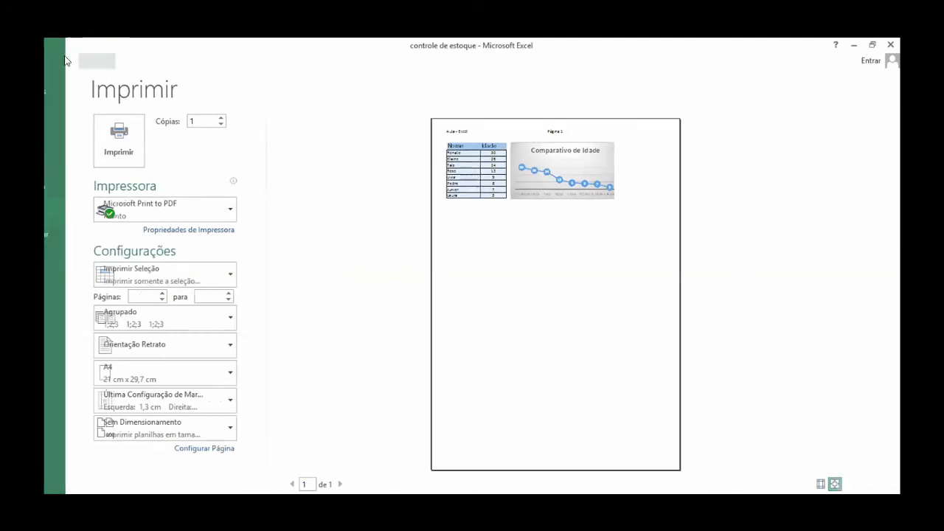
click(265, 442)
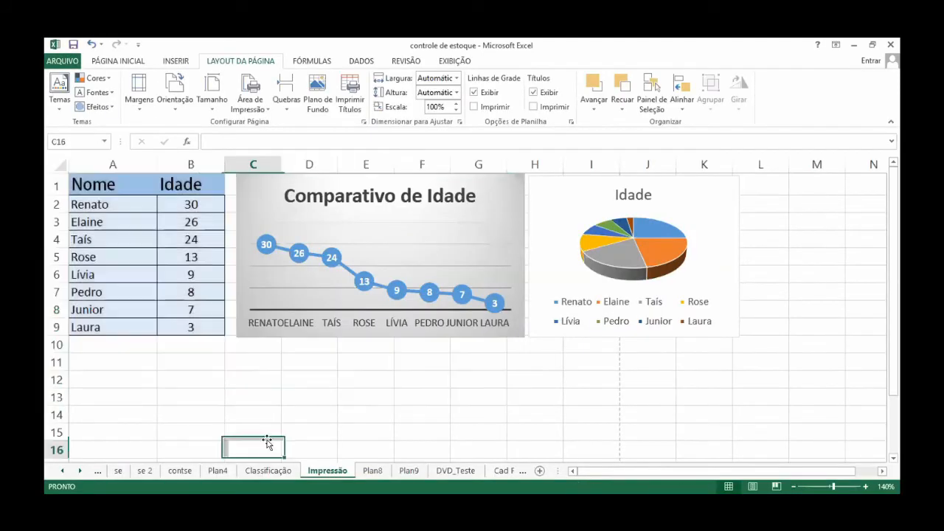
click(127, 370)
drag(127, 370, 247, 430)
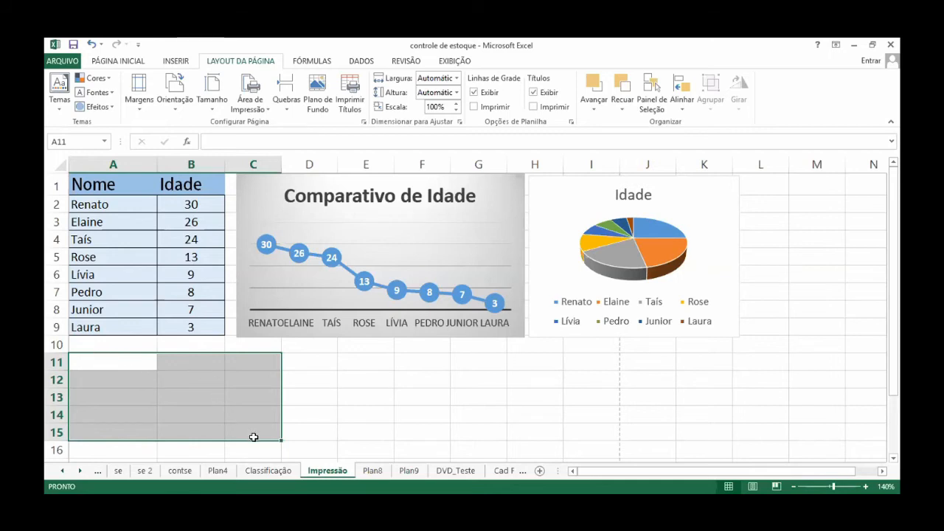
click(62, 60)
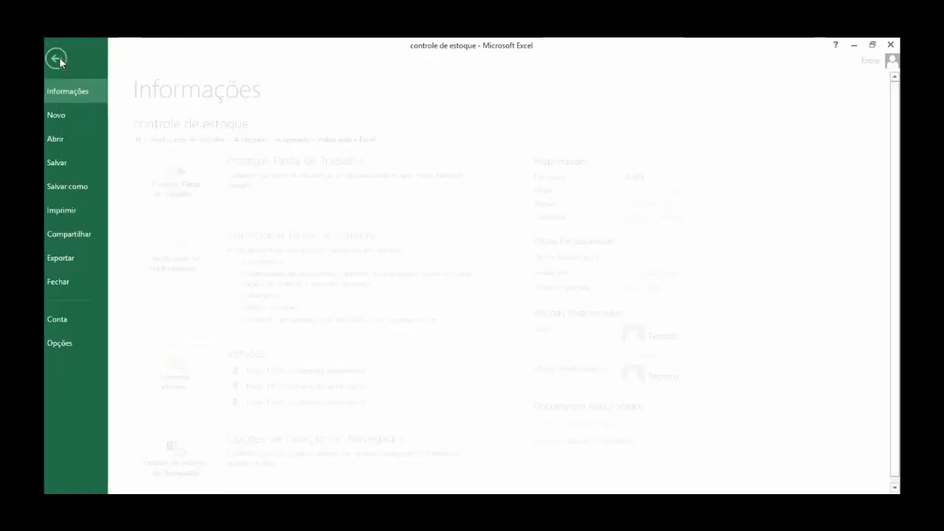
click(76, 212)
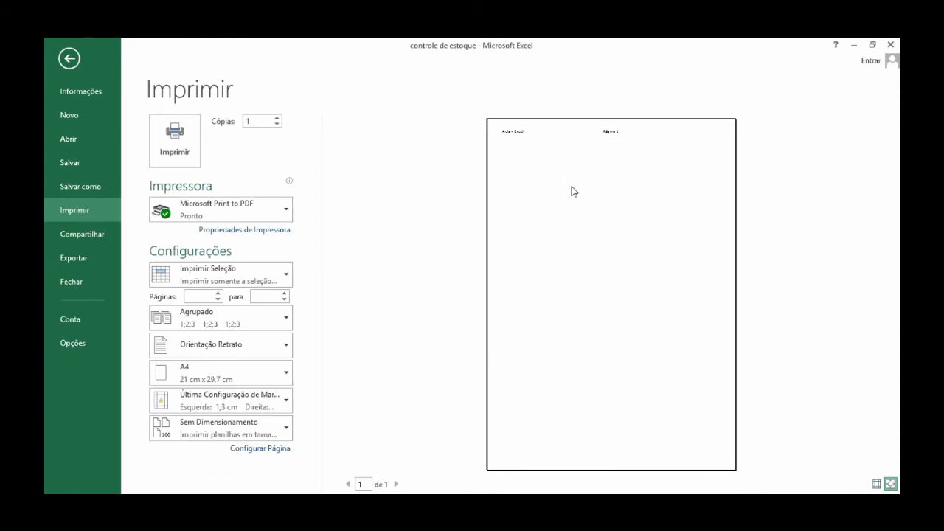
Step: Return to the sheet and examine how the table and both charts sit relative to the dashed page break line
click(227, 276)
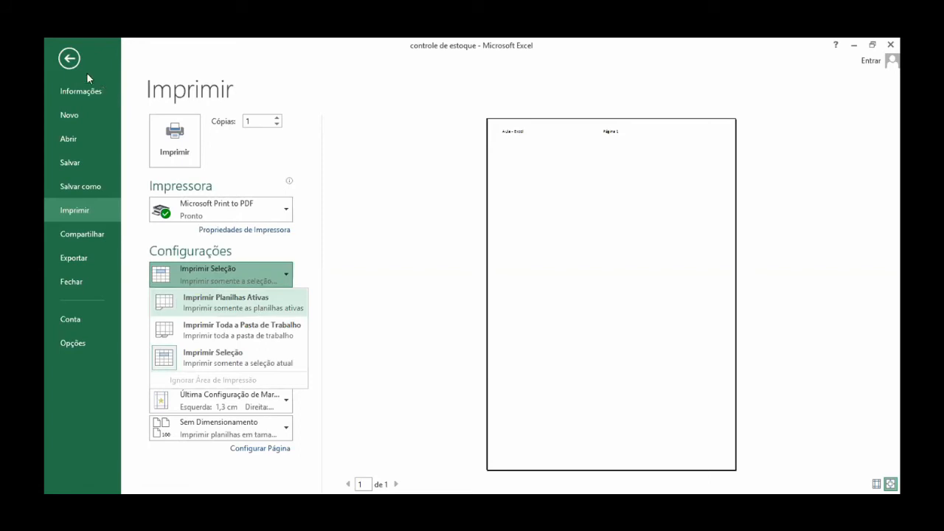
click(69, 58)
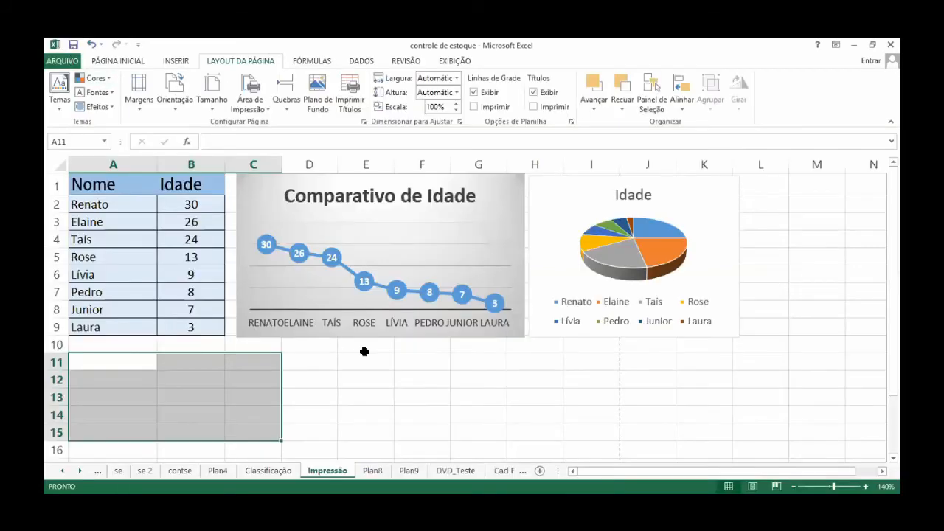
click(411, 378)
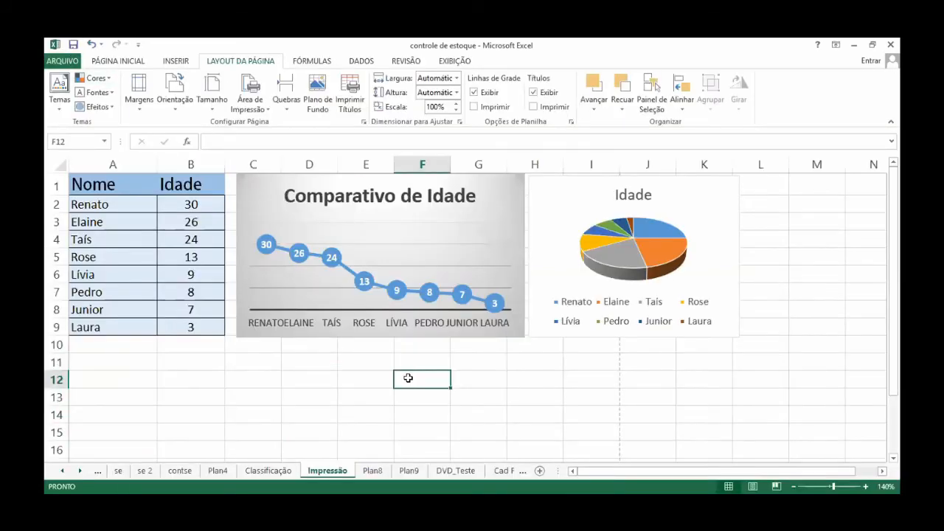
scroll(408, 378, down, 3)
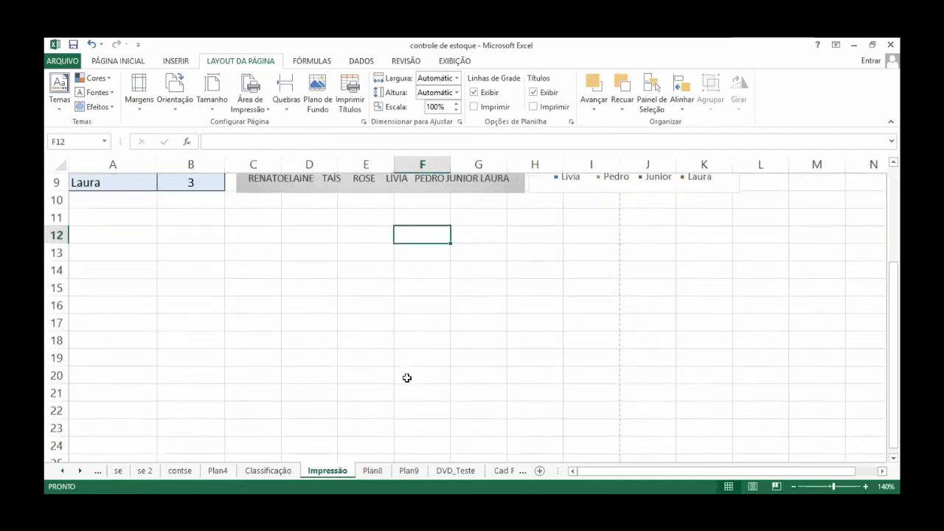
scroll(407, 377, up, 3)
scroll(408, 378, down, 2)
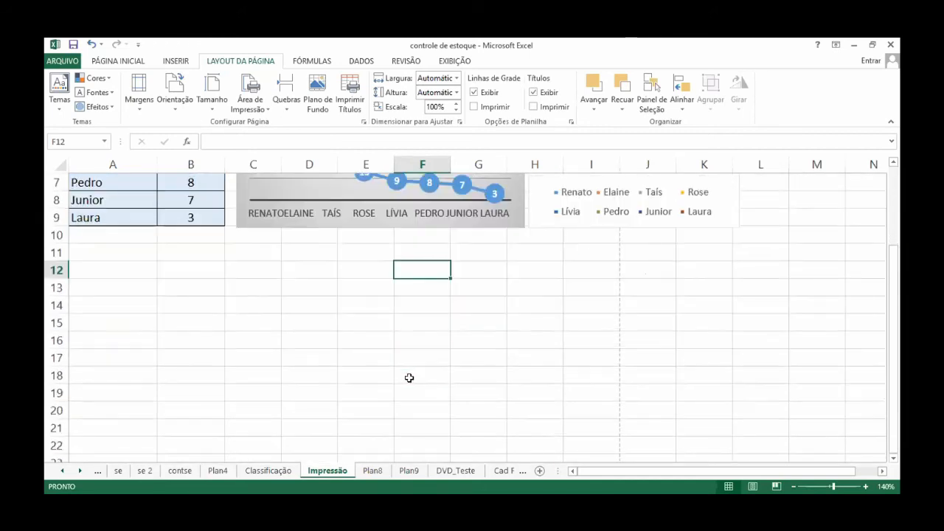
scroll(409, 377, up, 2)
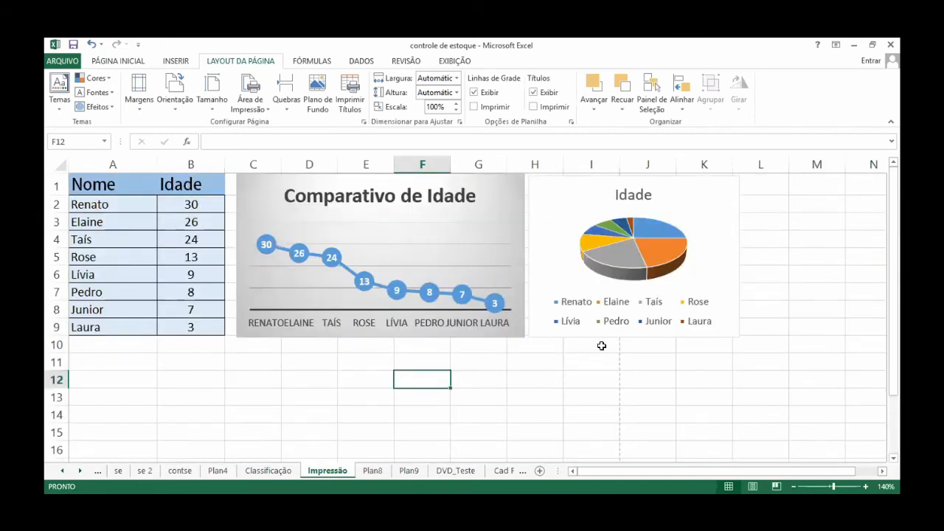
click(622, 379)
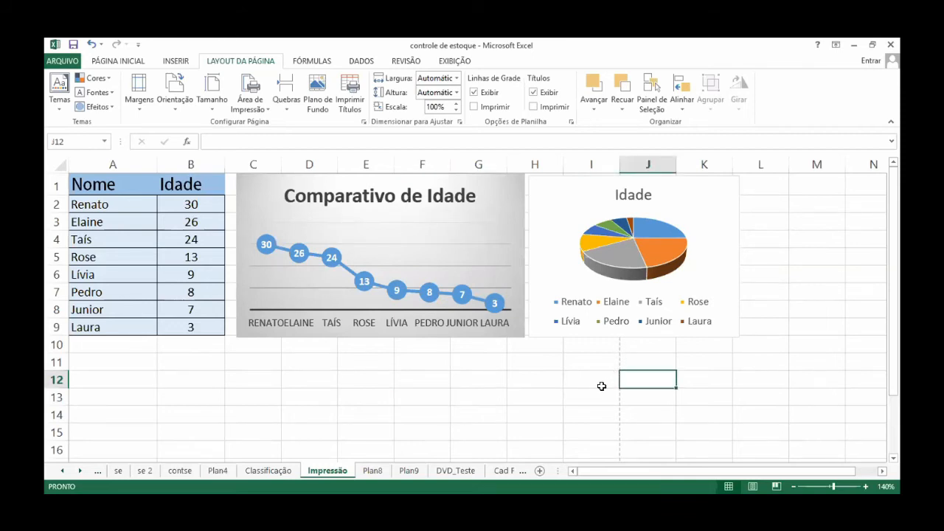
click(624, 193)
click(583, 188)
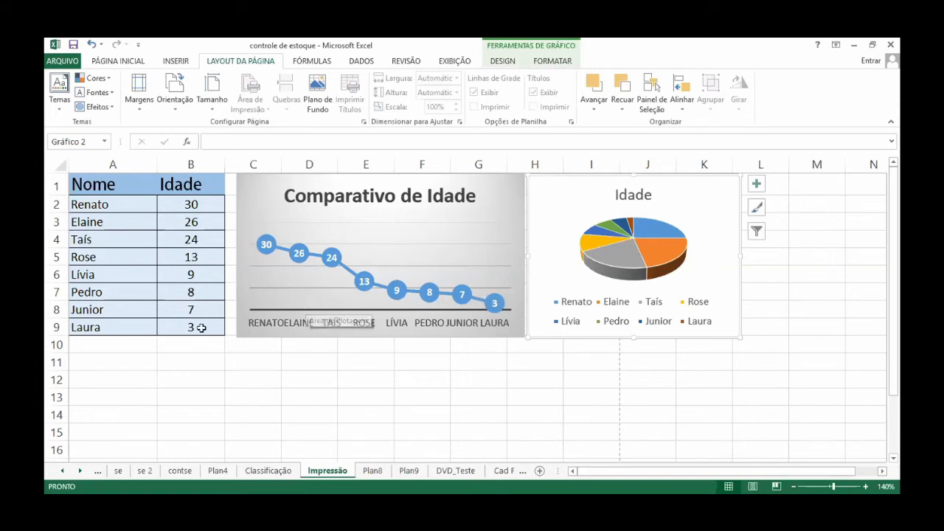
click(131, 346)
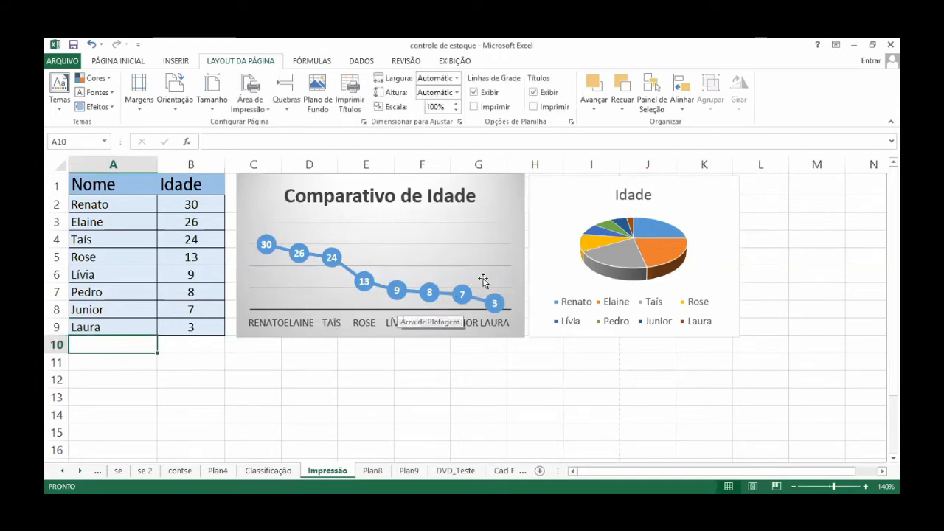
Step: Change what is printed from the current selection to Imprimir Planilhas Ativas
click(63, 61)
click(76, 210)
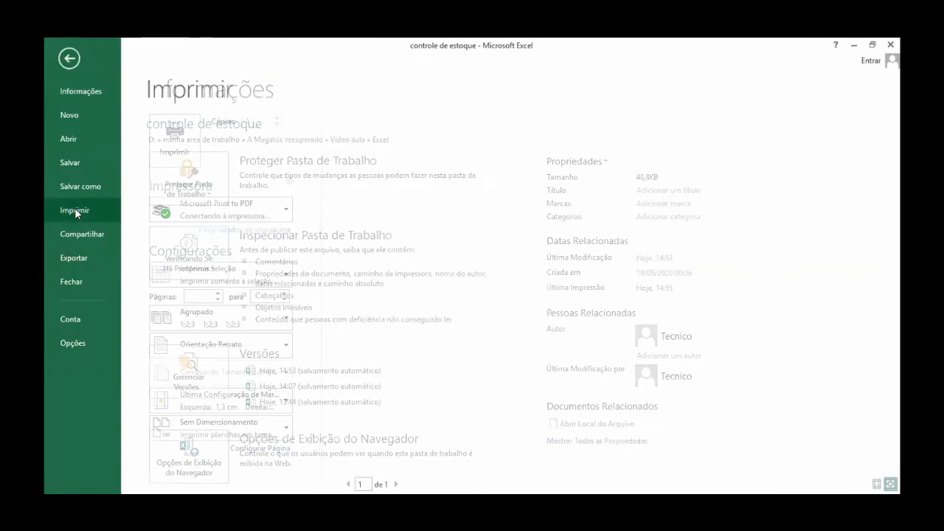
click(236, 279)
click(233, 295)
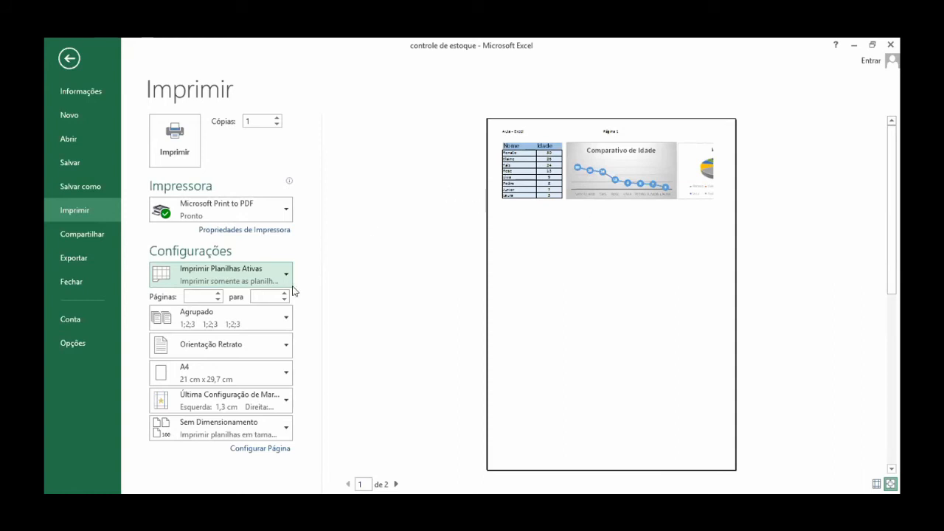
Step: Try Orientação Paisagem for the printout, and restore Orientação Retrato
click(278, 354)
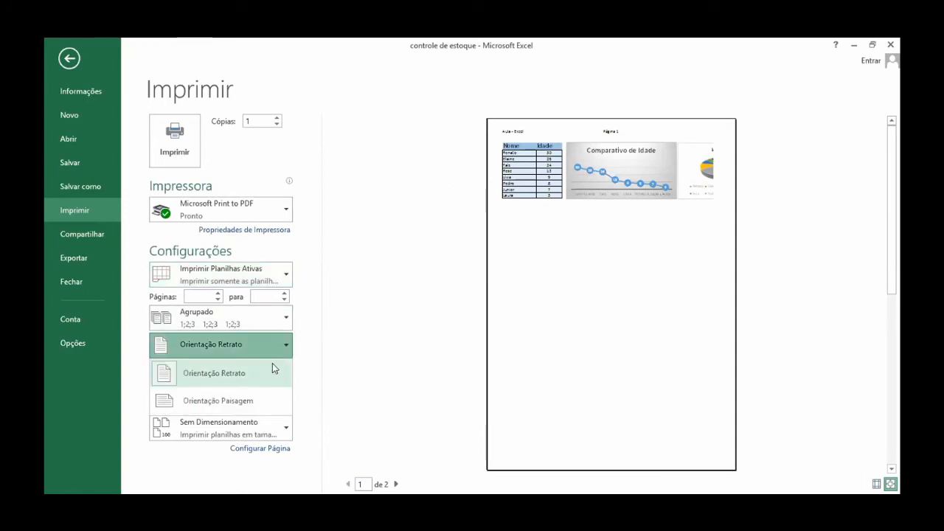
click(218, 406)
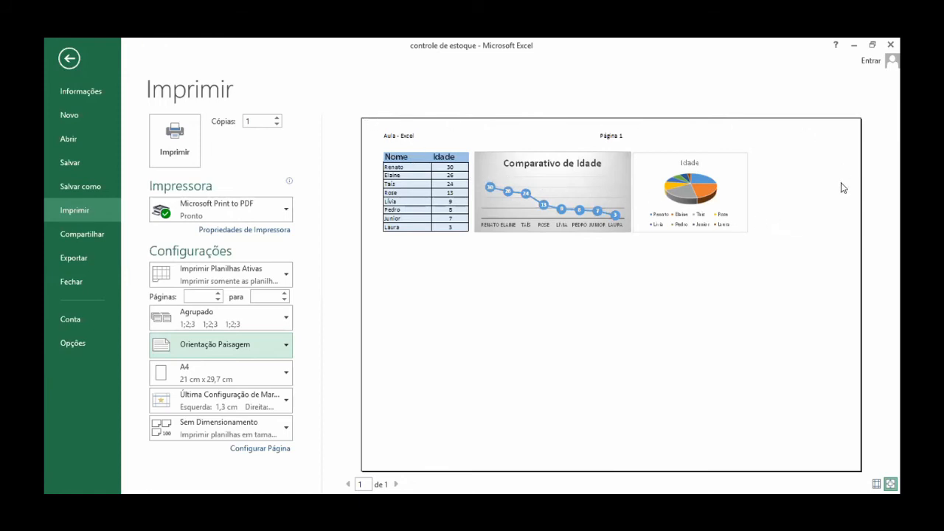
click(250, 346)
click(233, 379)
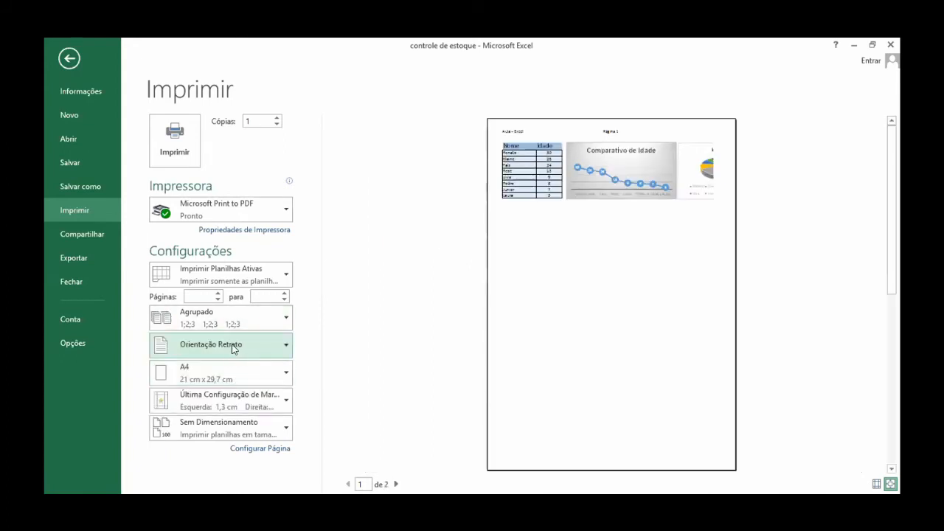
click(233, 347)
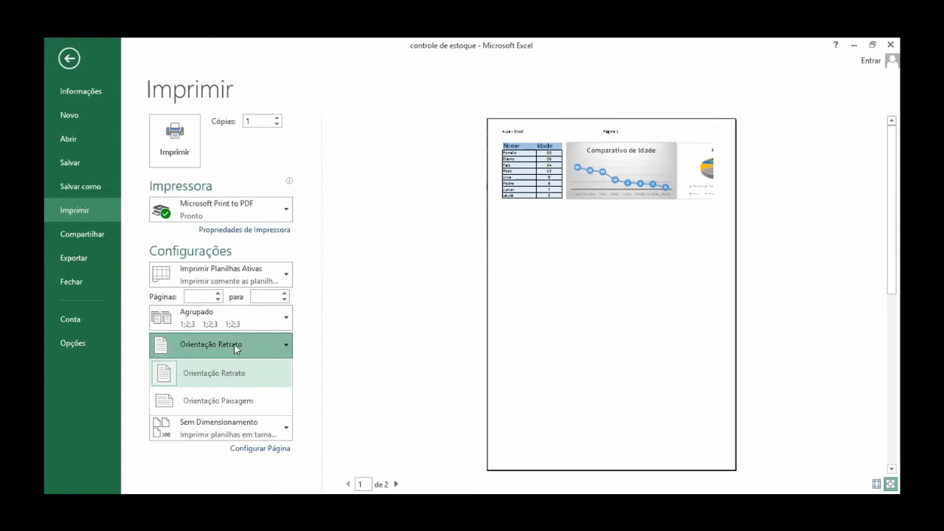
click(424, 202)
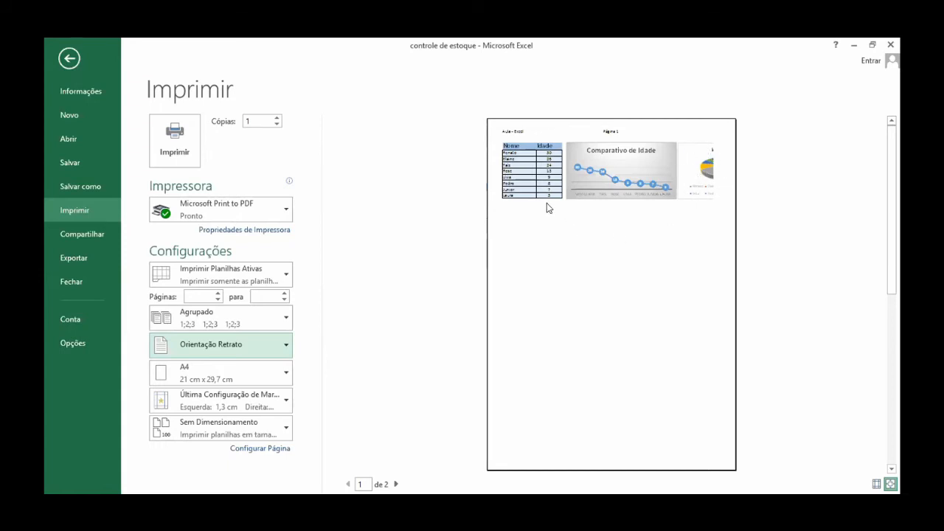
Step: Return to the sheet, move the Idade pie chart below the Comparativo de Idade chart and enlarge it to about the same width
click(68, 59)
click(553, 271)
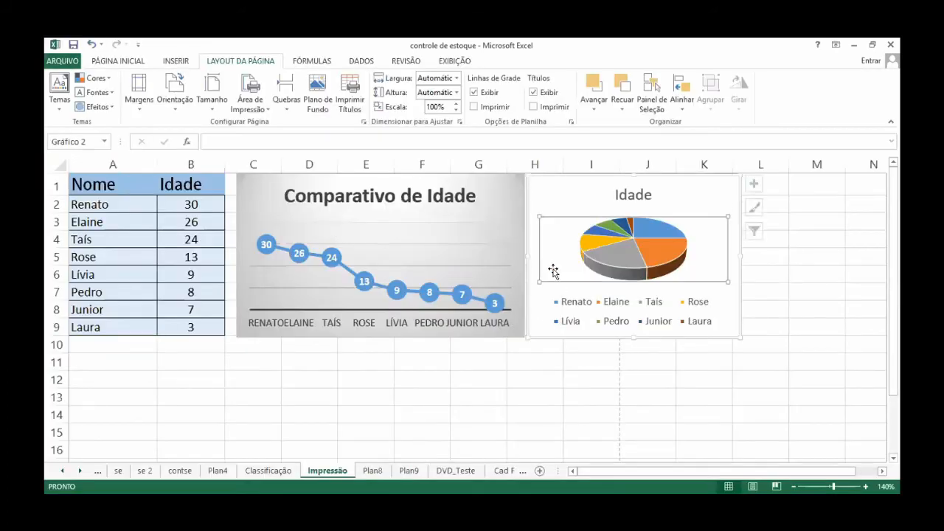
click(536, 190)
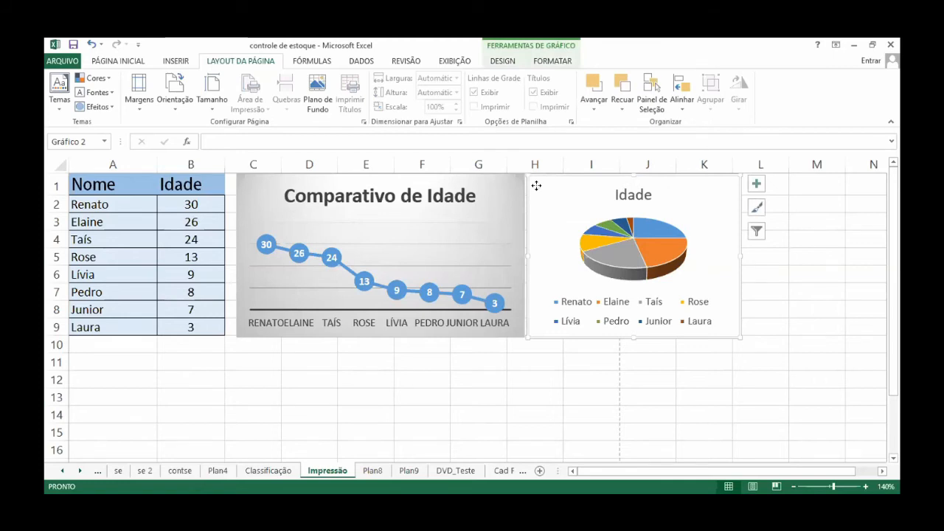
mouse_move(536, 186)
mouse_down()
mouse_move(544, 264)
mouse_move(455, 388)
mouse_move(317, 386)
mouse_move(244, 362)
mouse_up()
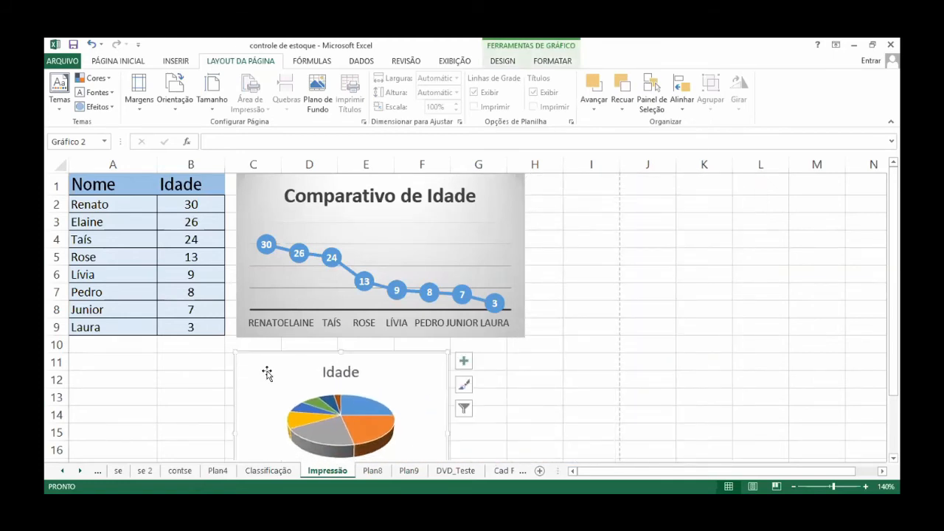
scroll(539, 416, down, 3)
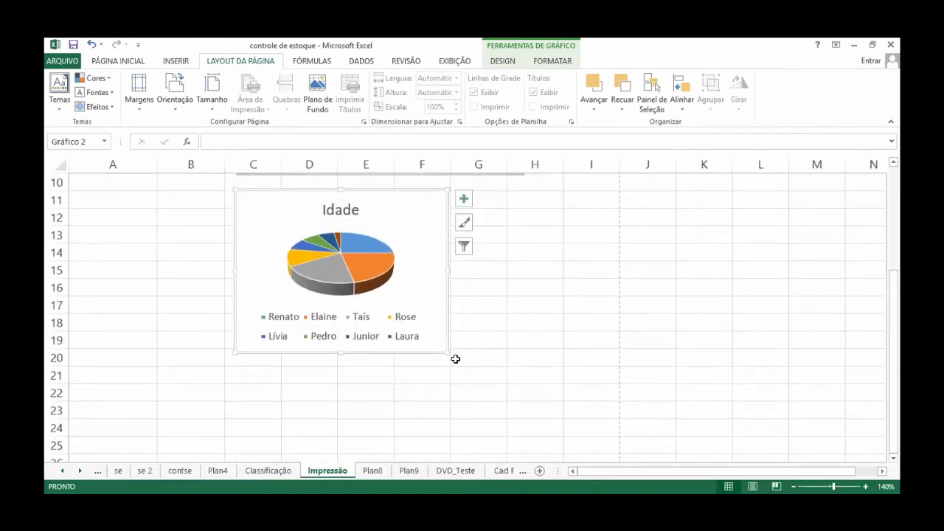
drag(444, 352, 521, 377)
click(566, 373)
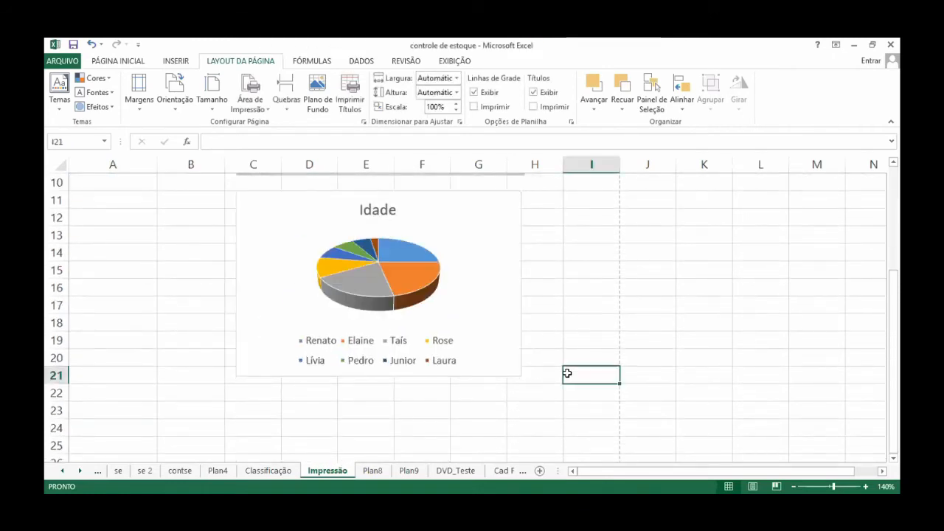
Step: Review the stacked chart layout on the sheet and in the print preview
scroll(565, 374, up, 3)
scroll(565, 373, down, 3)
scroll(565, 375, up, 3)
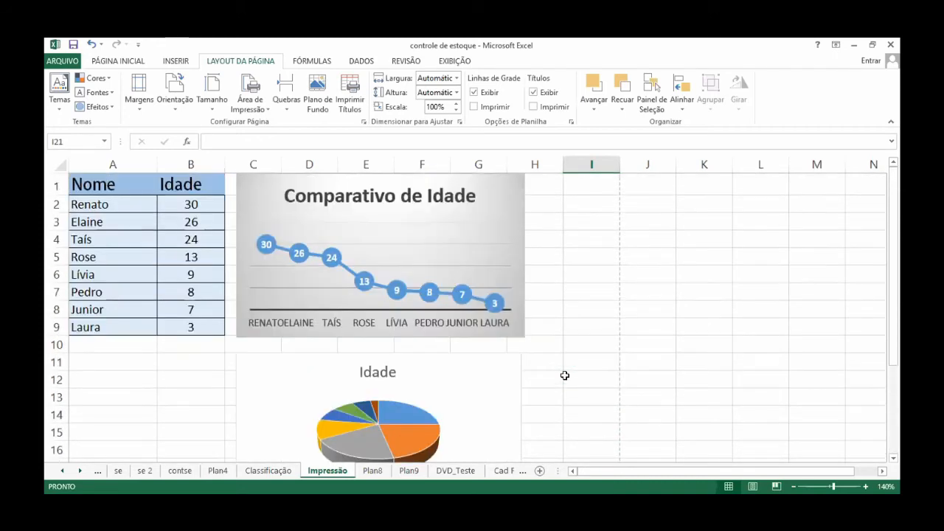
scroll(565, 375, down, 2)
scroll(563, 373, up, 2)
click(62, 60)
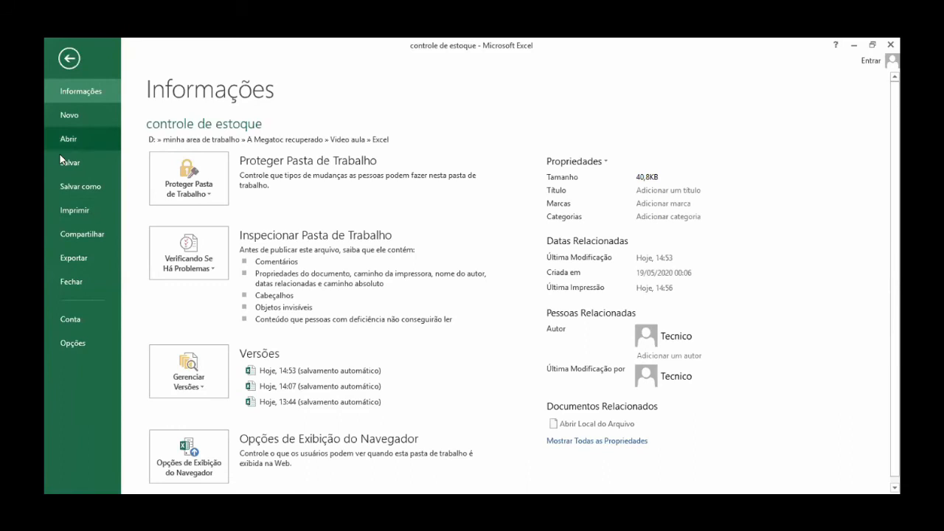
click(74, 211)
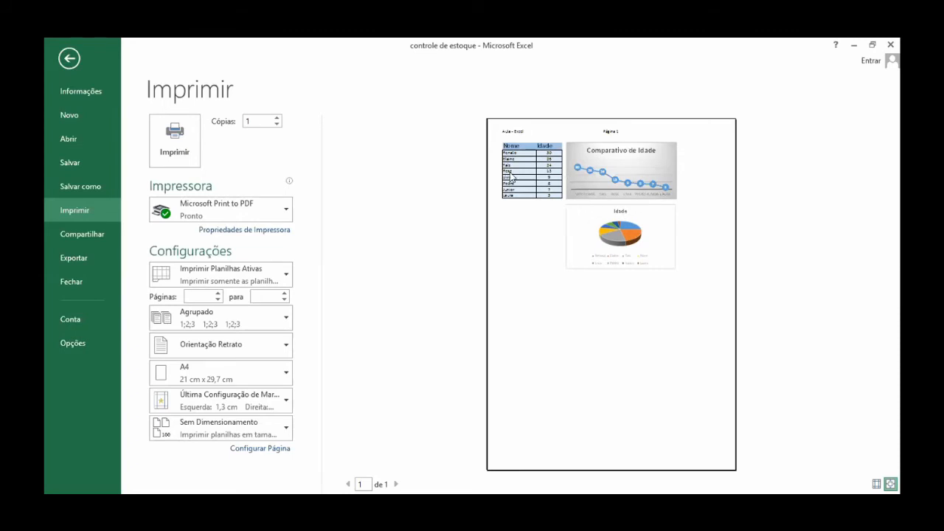
Step: Return to the sheet and shrink the Comparativo de Idade chart to about columns C to F and rows 1 to 7
click(69, 58)
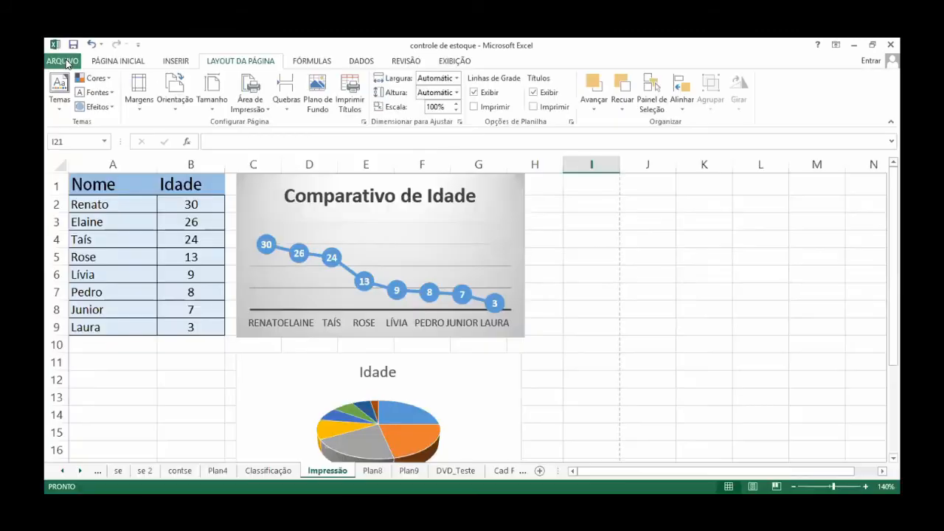
click(437, 258)
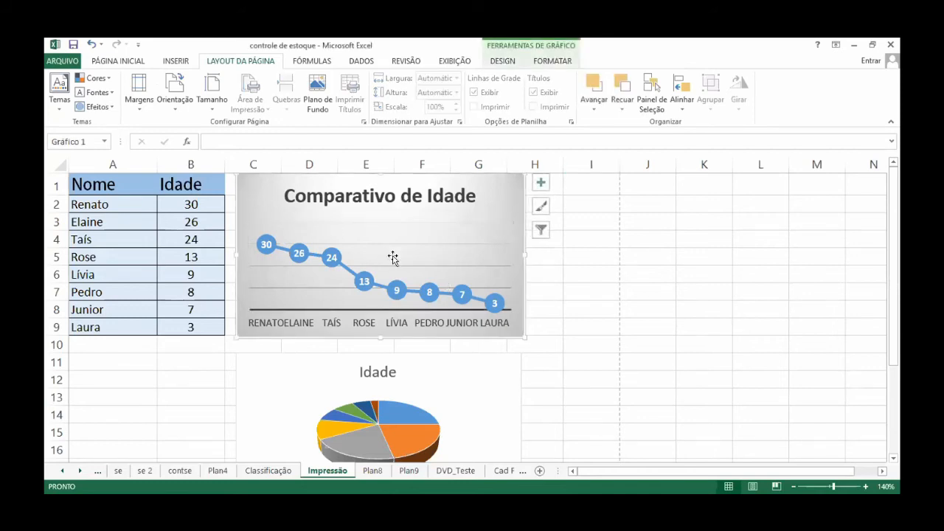
drag(522, 335, 428, 287)
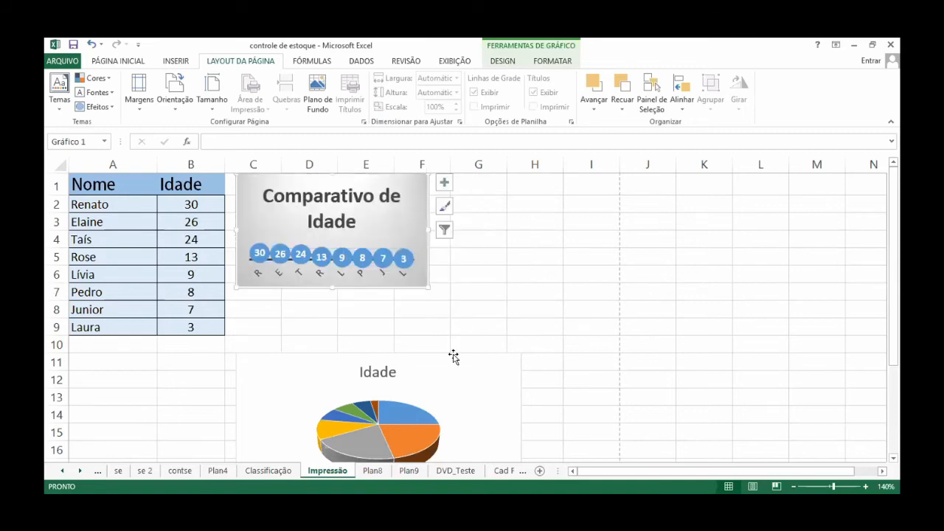
Step: Move the Idade pie chart beside the line chart and shrink it to end before the page break line after column I
click(405, 413)
click(405, 413)
drag(290, 368, 470, 252)
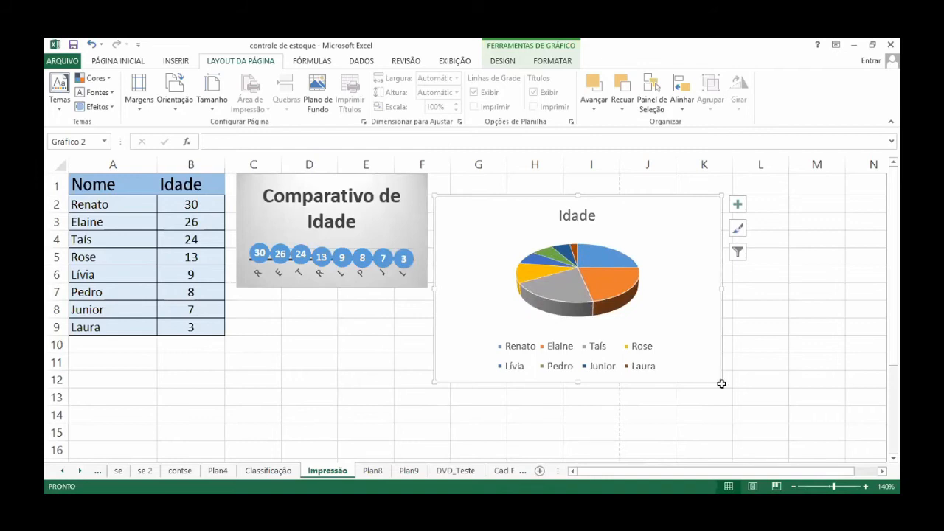
drag(686, 358, 613, 316)
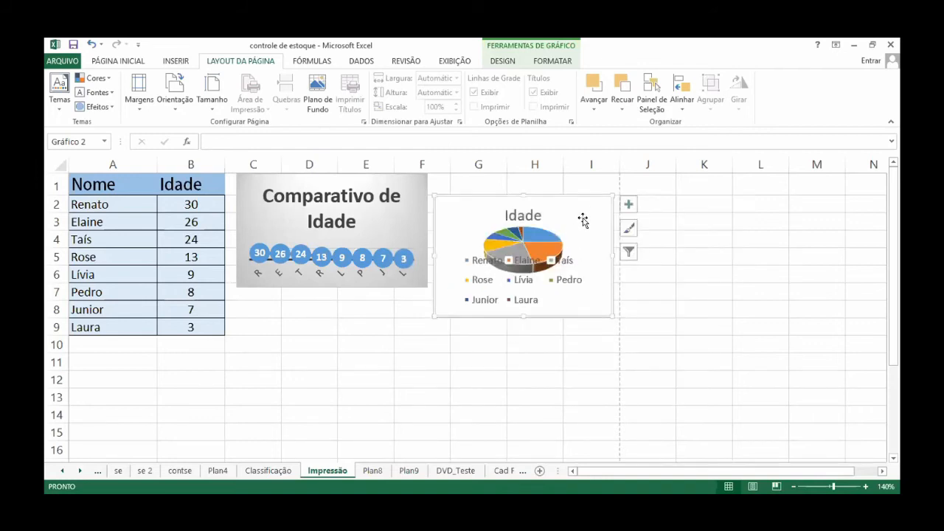
drag(586, 200, 584, 183)
Step: Adjust the side-by-side charts so the line chart fills columns C to F and the Idade pie ends just before the page break line
click(425, 221)
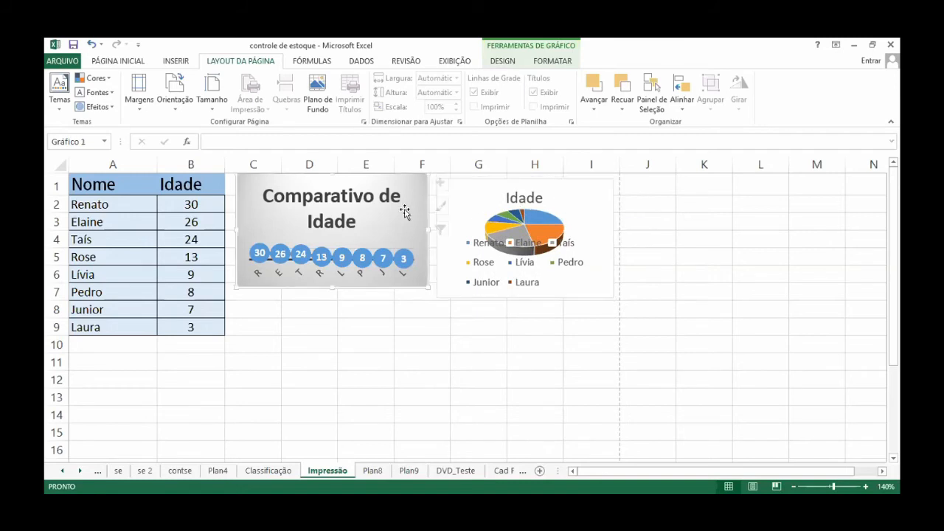
drag(425, 283, 420, 280)
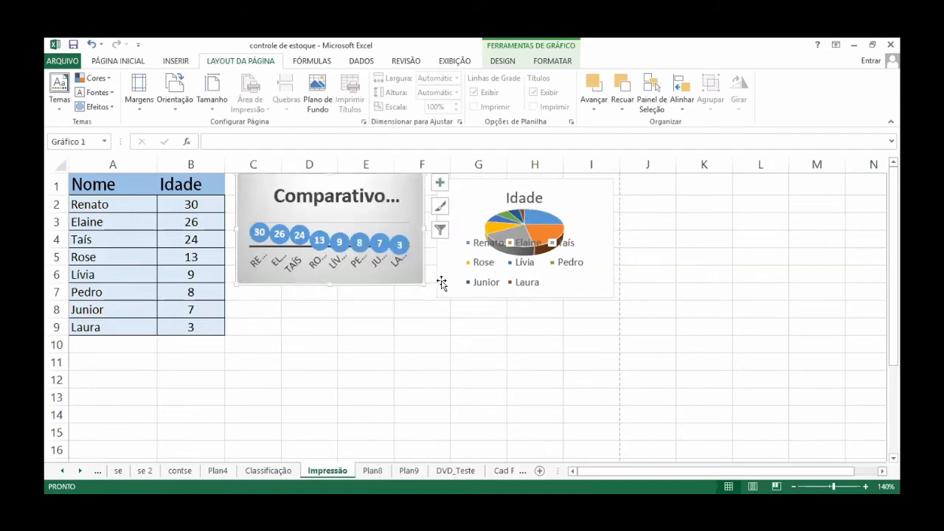
click(436, 276)
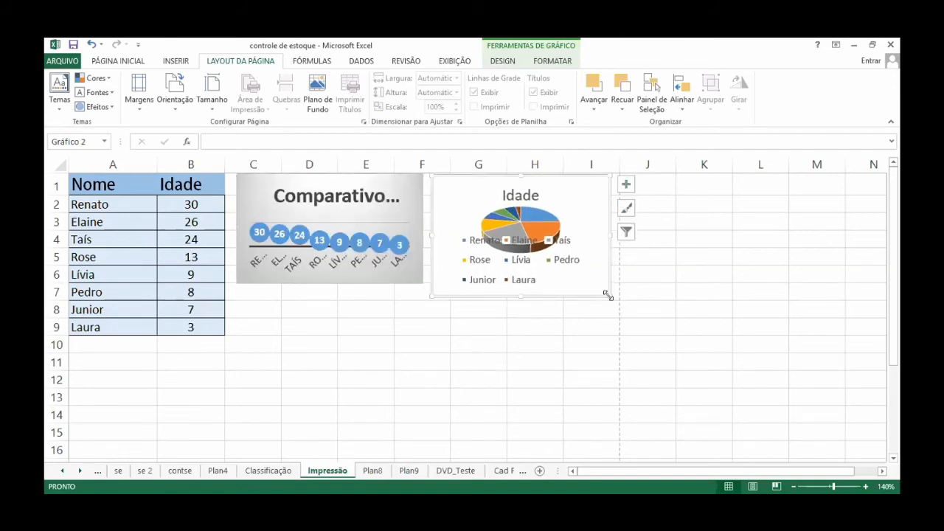
drag(606, 295, 617, 306)
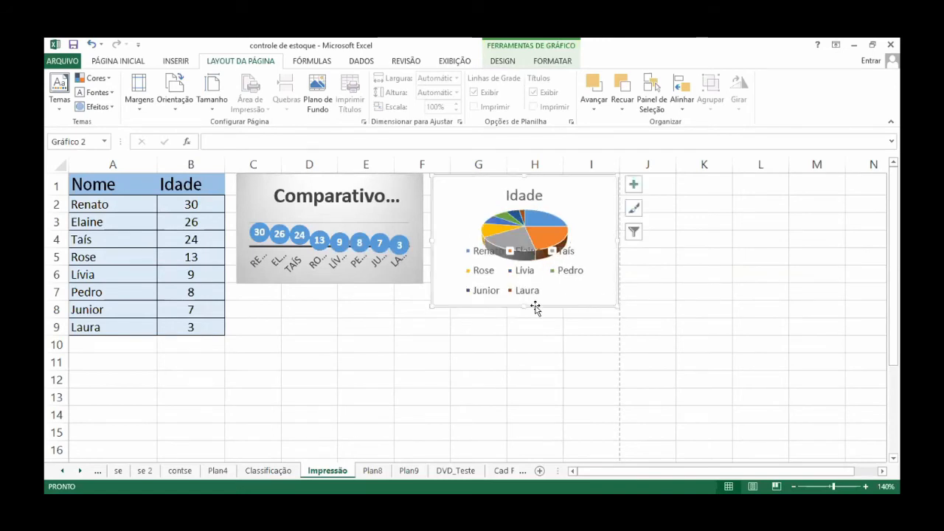
click(310, 281)
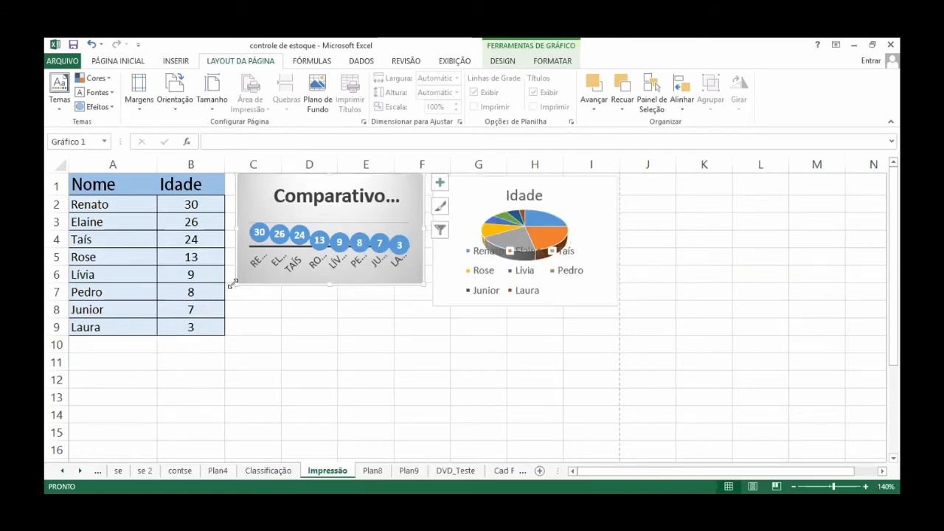
drag(233, 284, 230, 291)
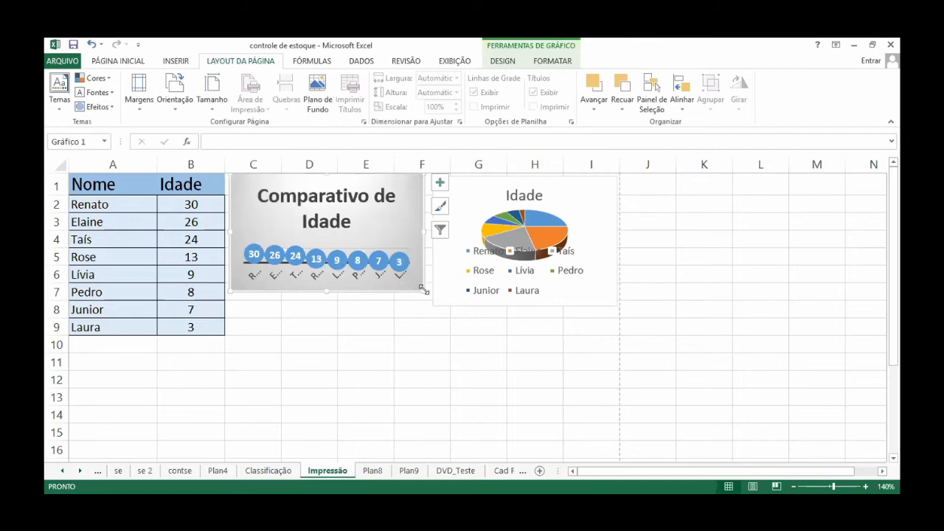
drag(421, 290, 425, 294)
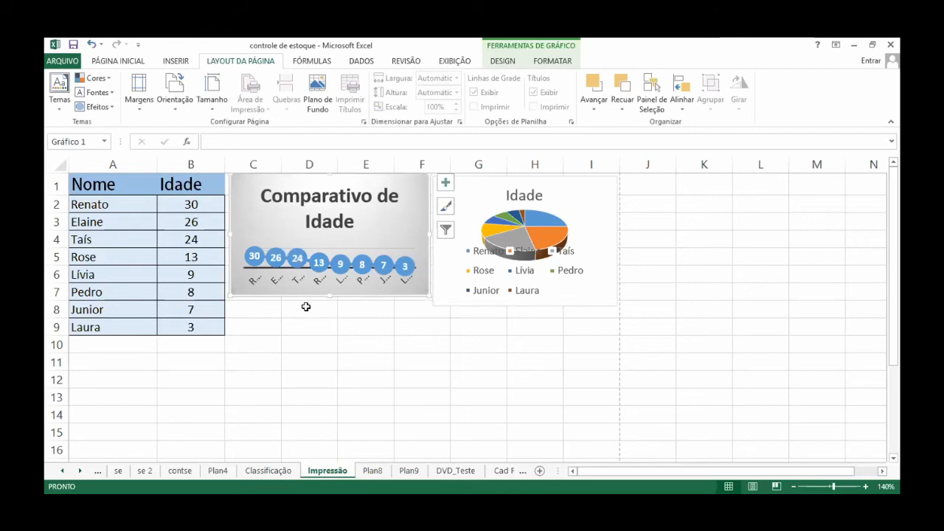
Step: Review the print preview with the line chart selected, then with it deselected, and return to the sheet
click(71, 64)
click(70, 213)
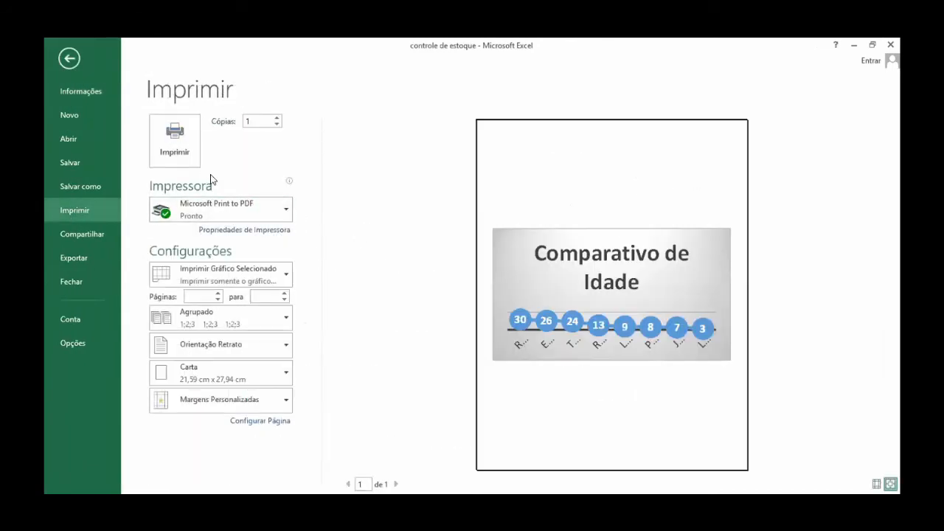
click(70, 58)
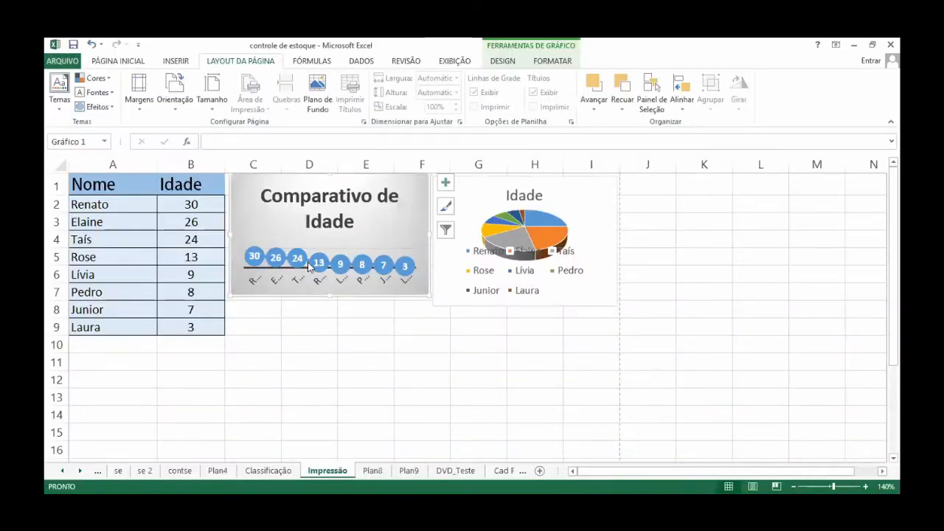
click(406, 354)
click(310, 355)
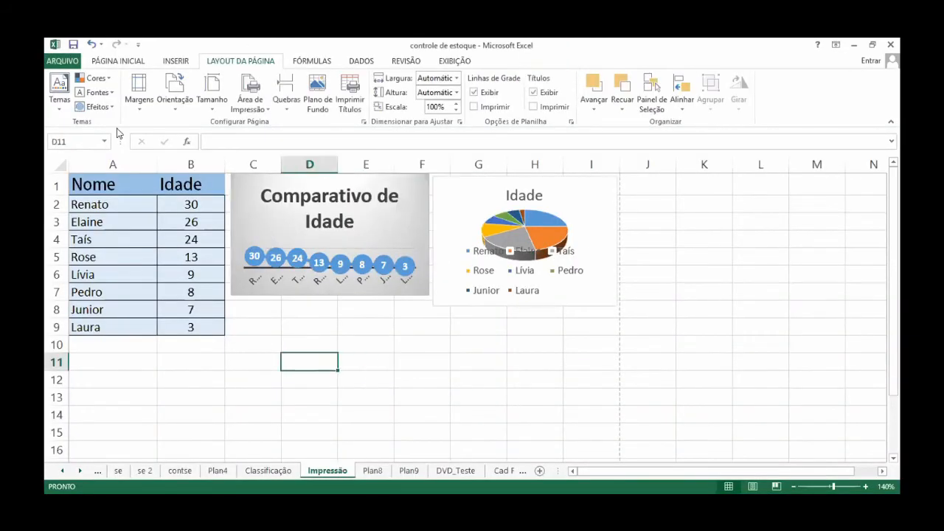
click(65, 62)
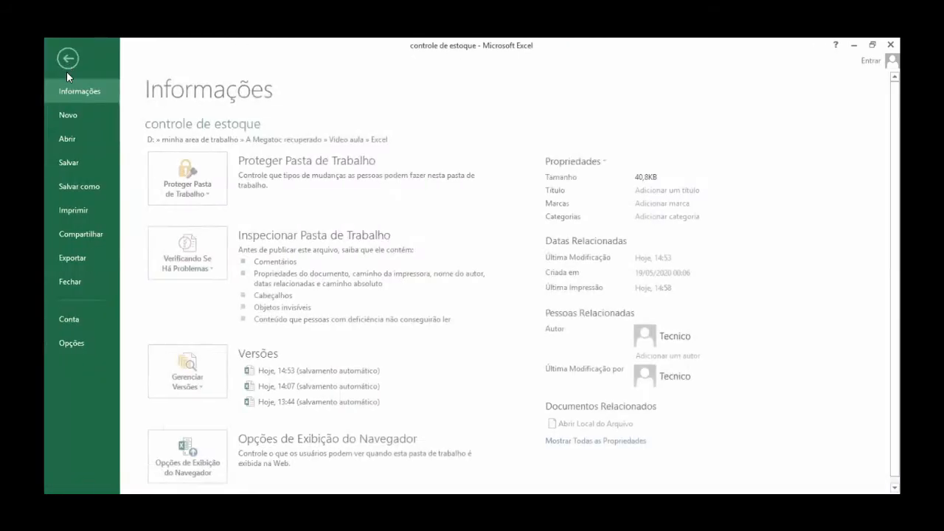
click(83, 213)
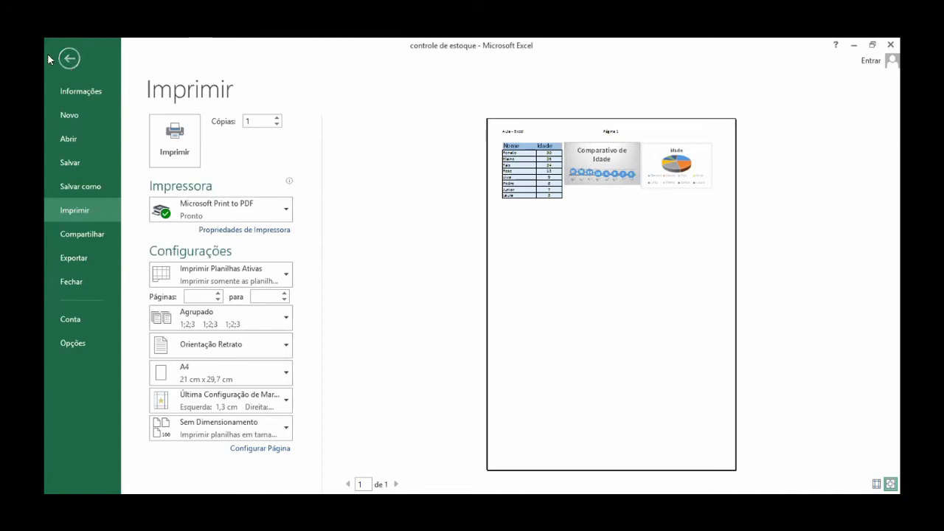
click(68, 59)
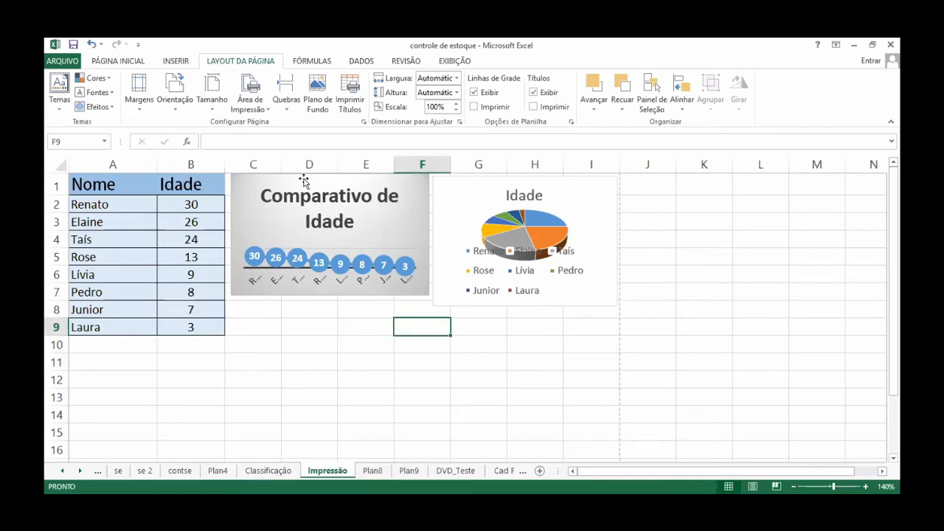
Step: Shift the Comparativo de Idade chart slightly right and down, and narrow columns A and B closer to their contents
drag(309, 219, 331, 188)
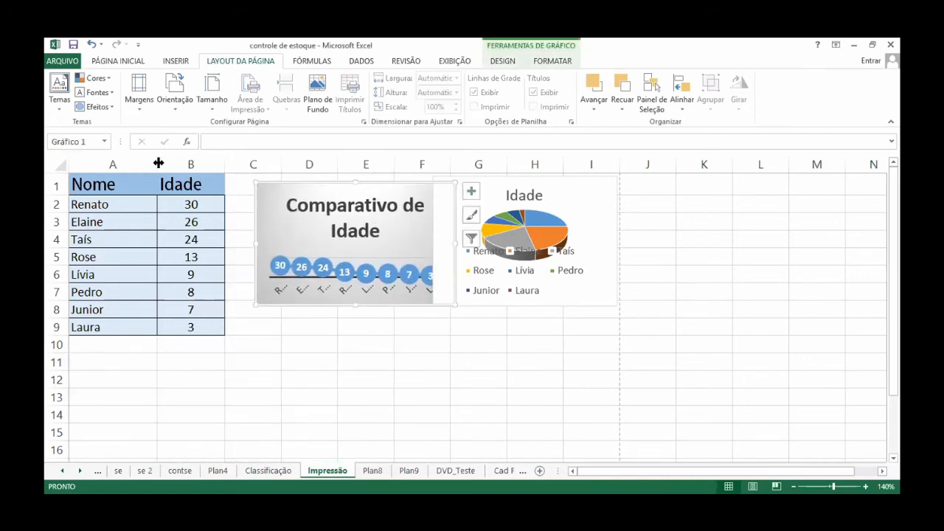
drag(157, 164, 127, 164)
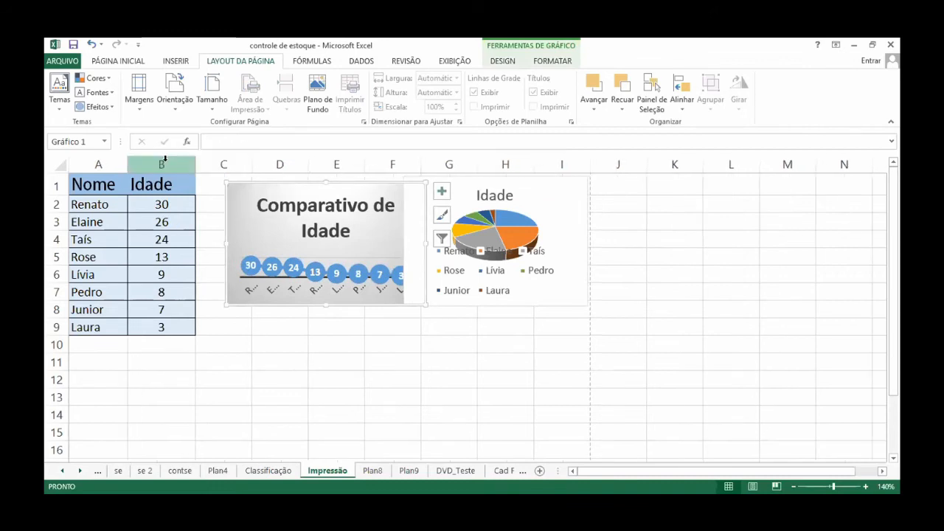
drag(195, 165, 174, 164)
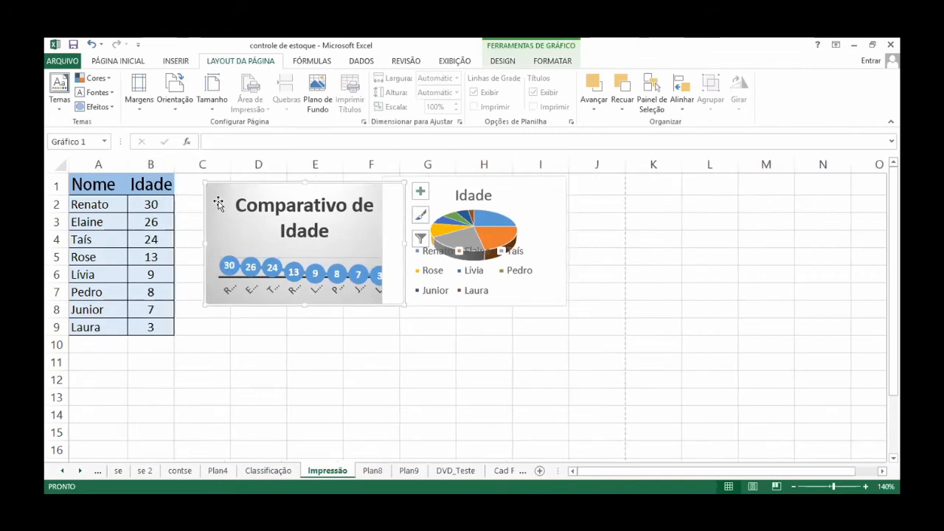
Step: Move the Comparativo de Idade chart directly below the table and widen it to about columns A to F
drag(217, 219, 195, 371)
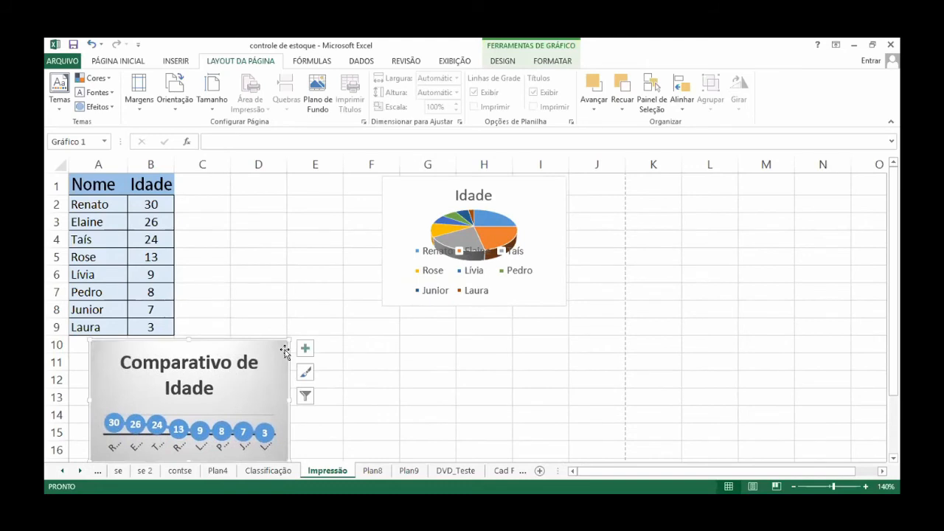
drag(288, 338, 378, 319)
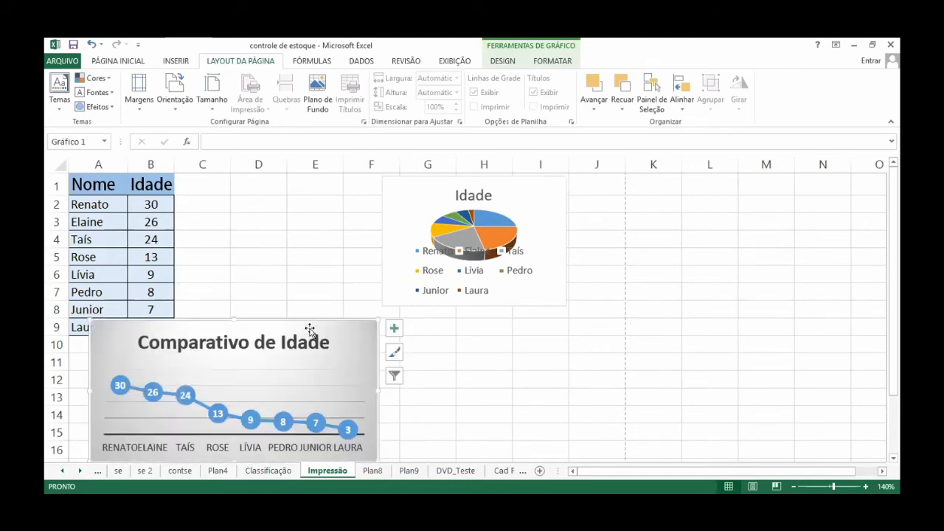
click(314, 335)
drag(307, 364, 322, 331)
drag(116, 335, 106, 352)
Step: Move the Idade pie chart beside the line chart below the table and enlarge it to about columns F to J
scroll(398, 362, down, 2)
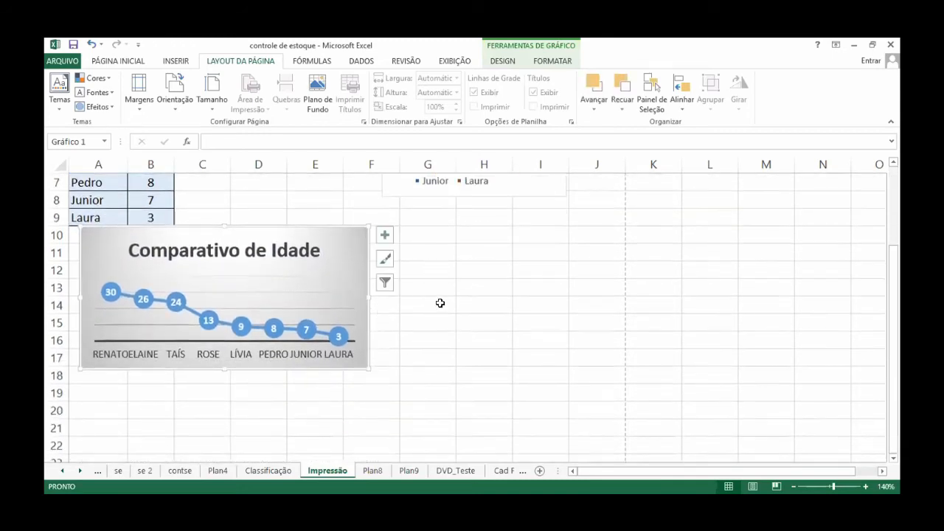
scroll(443, 295, up, 1)
click(540, 238)
drag(542, 235, 542, 401)
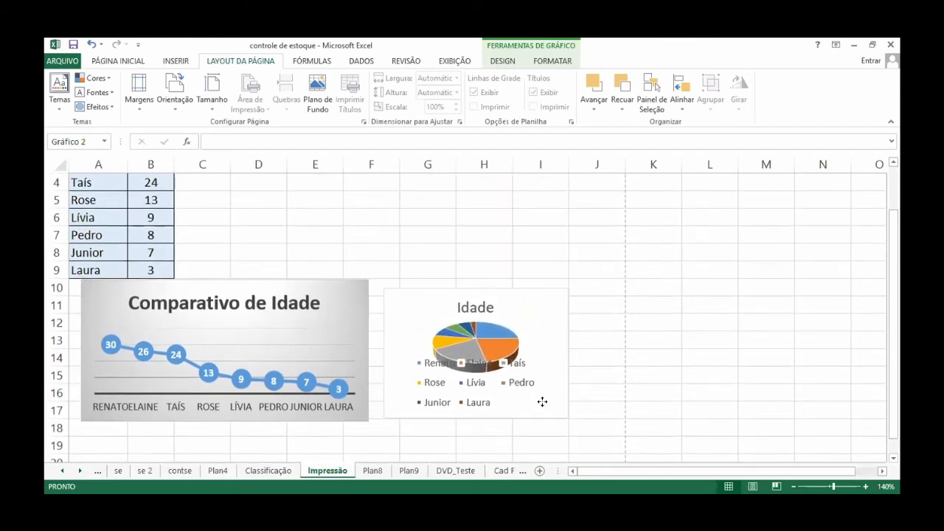
drag(588, 285, 597, 281)
click(289, 234)
scroll(285, 233, up, 1)
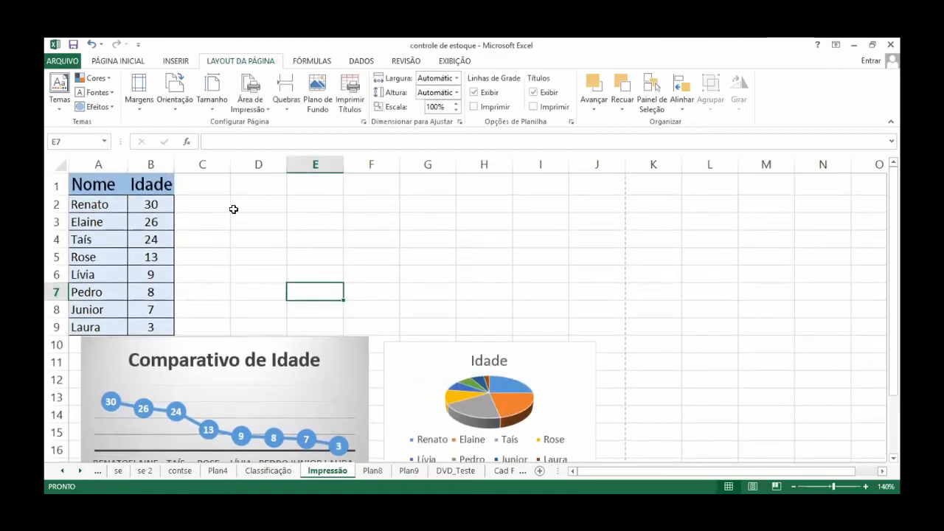
Step: Check the print preview of the charts placed below the table and return to the sheet
click(233, 209)
click(62, 60)
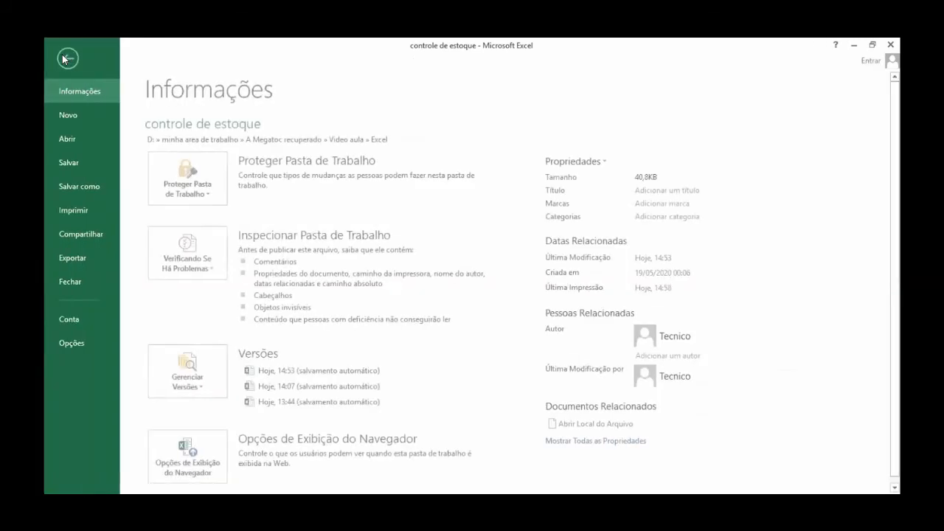
click(70, 209)
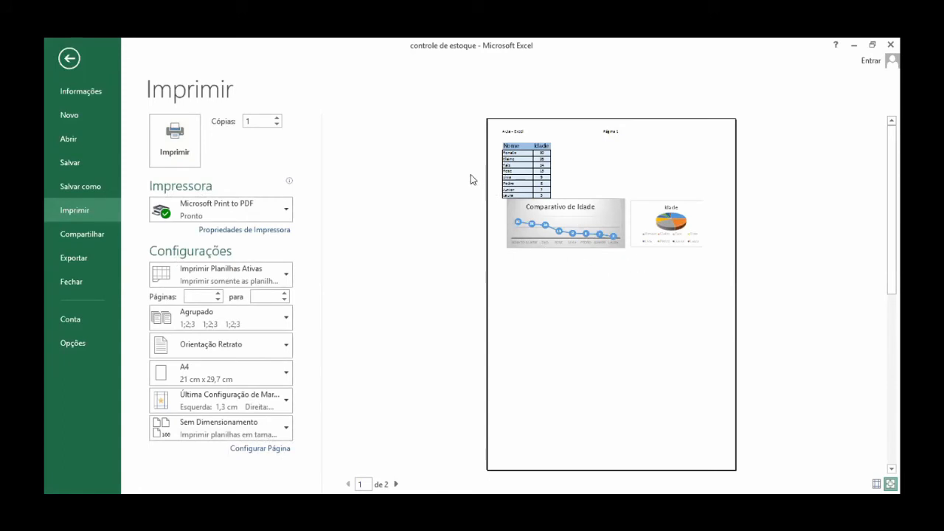
click(68, 58)
click(331, 261)
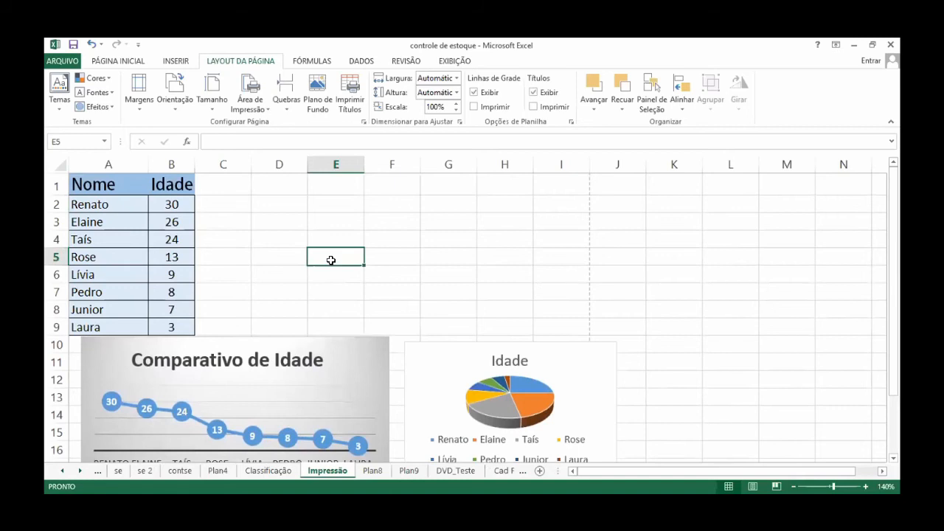
Step: Undo the latest chart moves, resizes and column width changes, back to before column B was narrowed
key(ctrl+z)
key(ctrl+z)
key(ctrl+z)
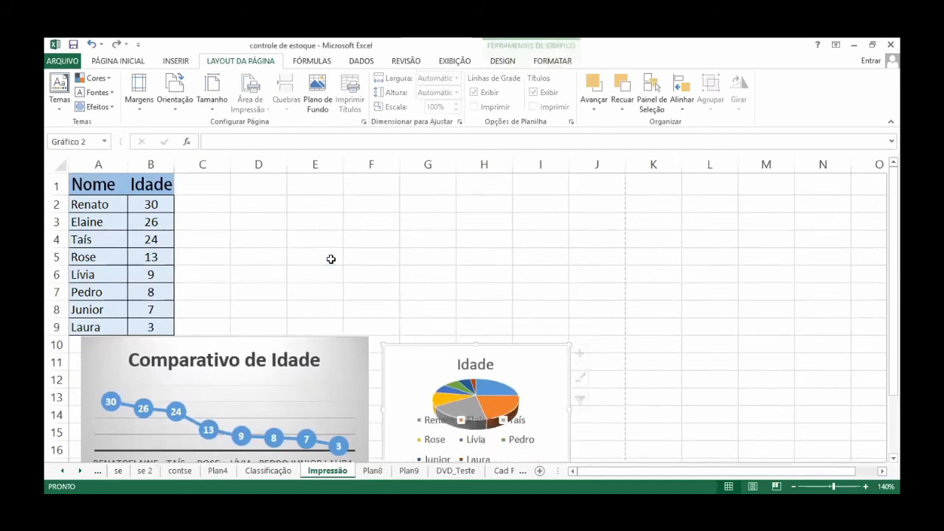
key(ctrl+z)
key(ctrl+z)
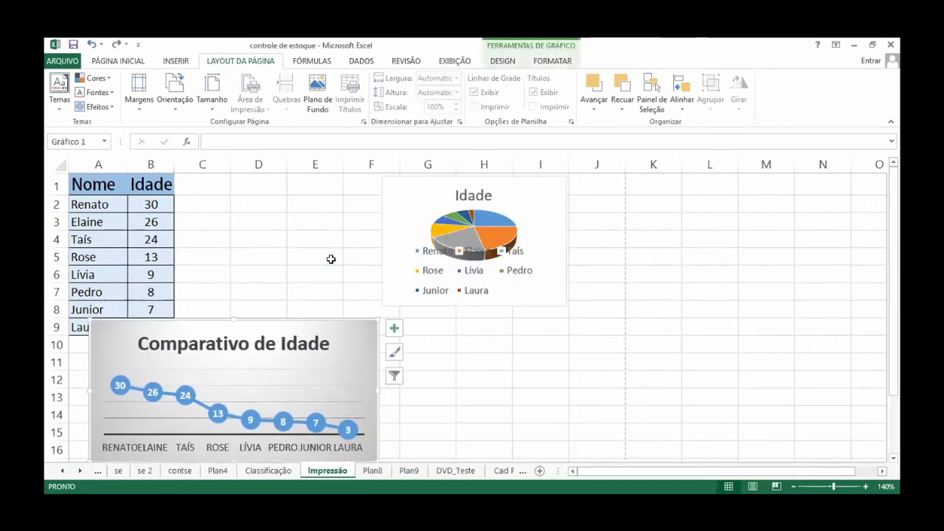
key(ctrl+z)
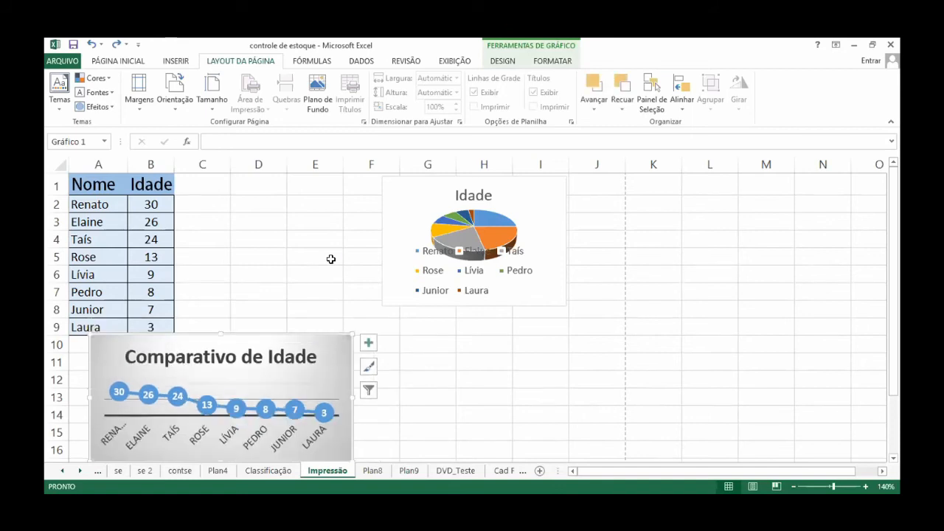
key(ctrl+z)
key(ctrl+z)
key(ctrl+z)
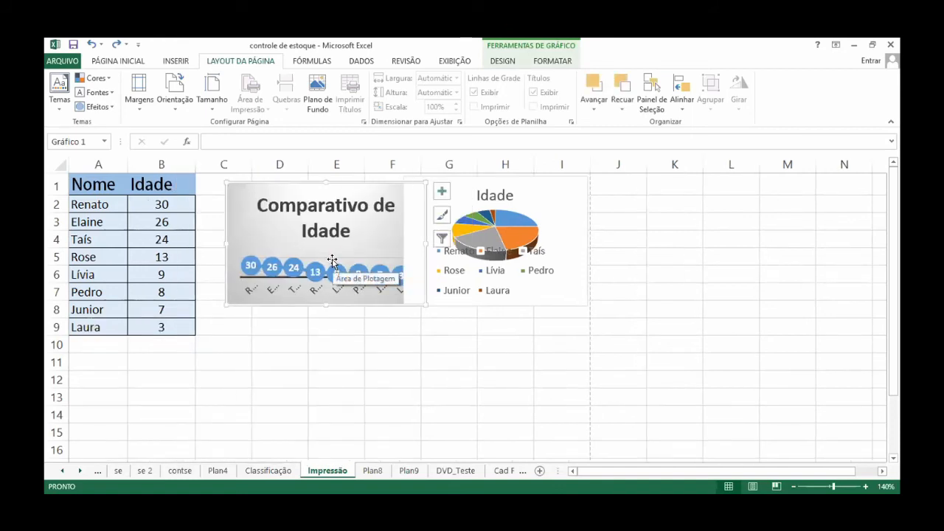
Step: Move the Idade pie chart below the Comparativo de Idade chart and enlarge the line chart to about columns C to H, rows 1 to 9
click(641, 239)
drag(576, 212, 420, 379)
click(414, 285)
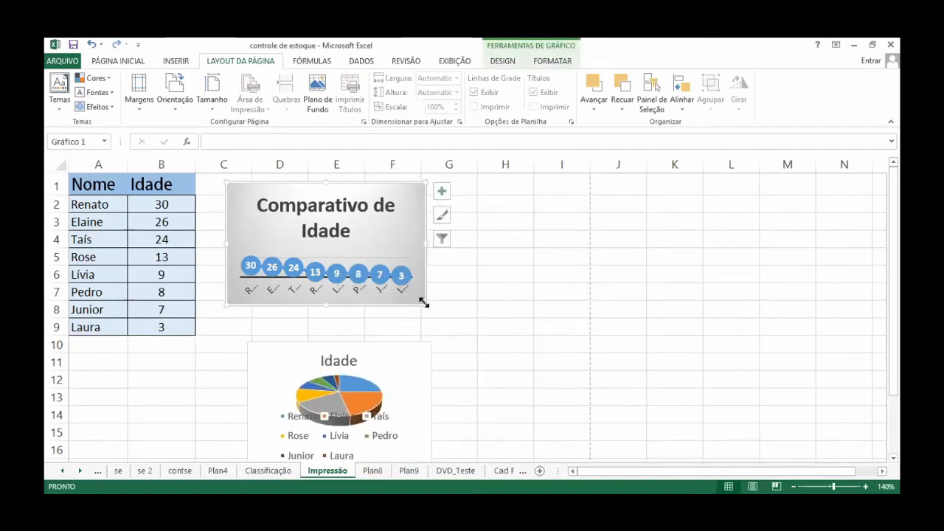
drag(425, 303, 506, 333)
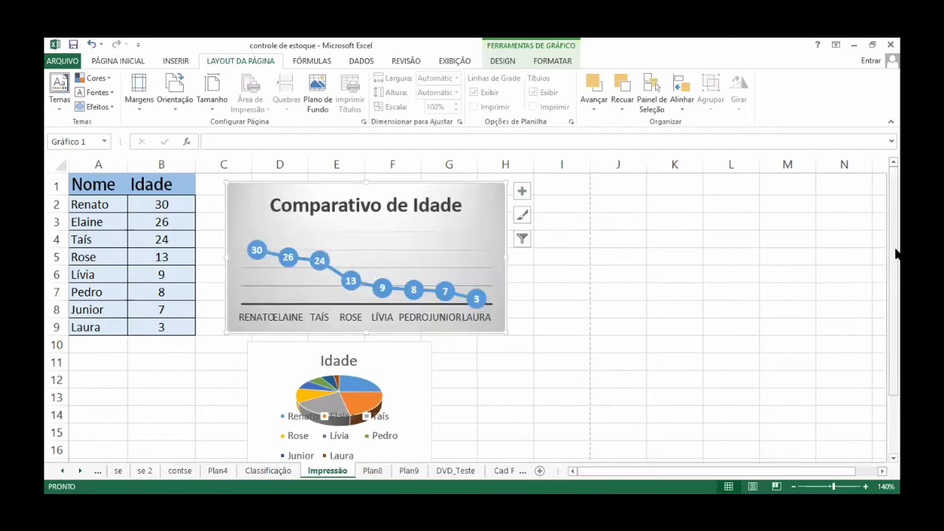
Step: Enlarge the Idade pie chart to about the line chart's width and align it beneath that chart, at about rows 10 to 20
scroll(417, 312, down, 1)
click(413, 301)
drag(413, 301, 461, 290)
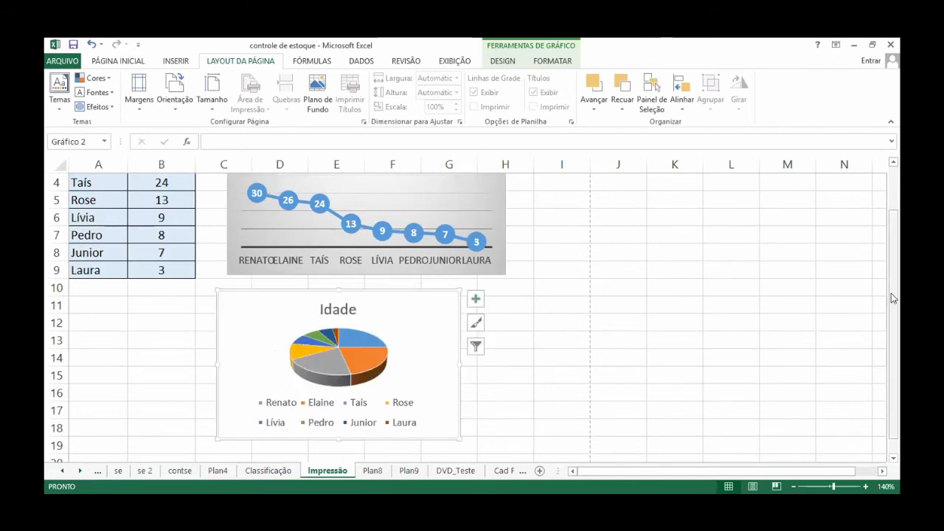
drag(895, 298, 892, 326)
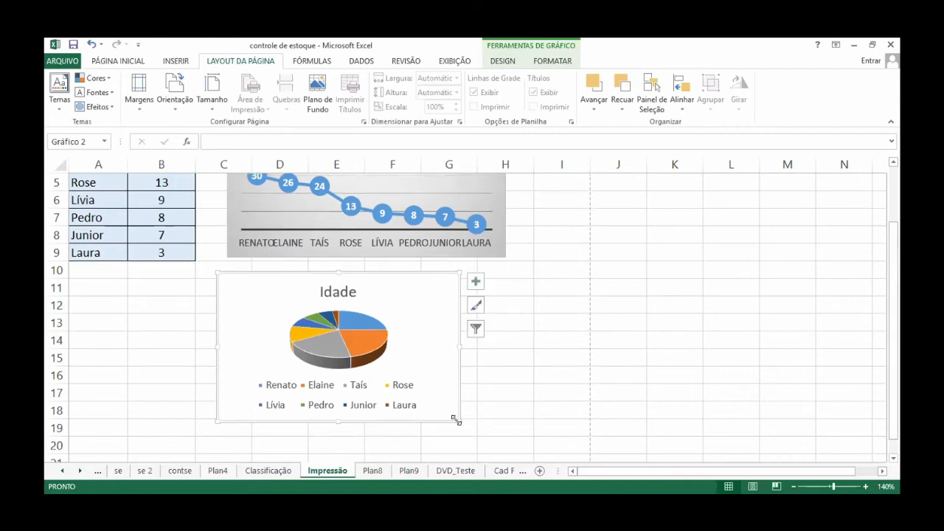
drag(456, 420, 504, 437)
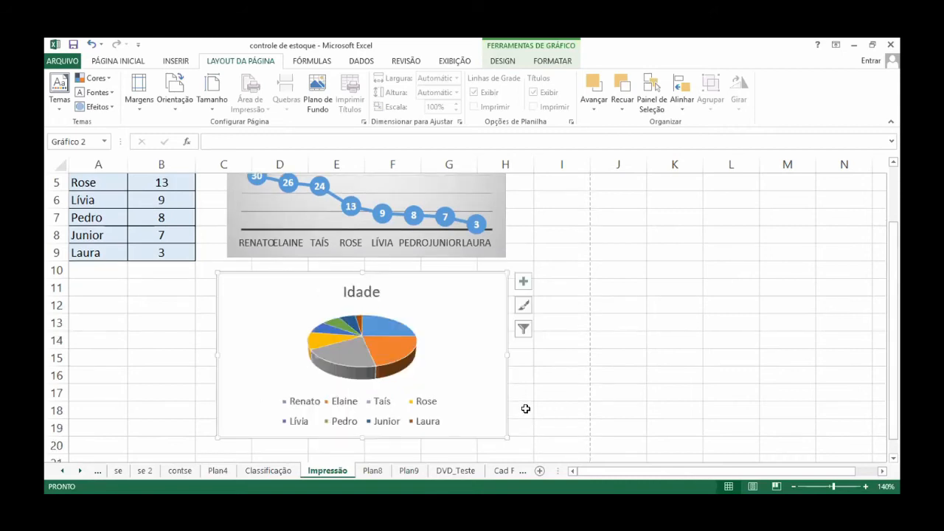
click(525, 406)
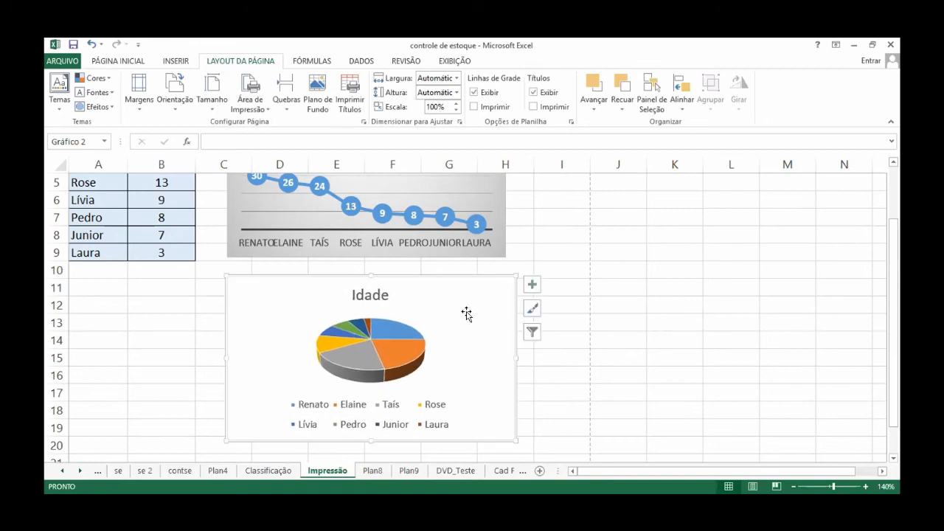
click(517, 256)
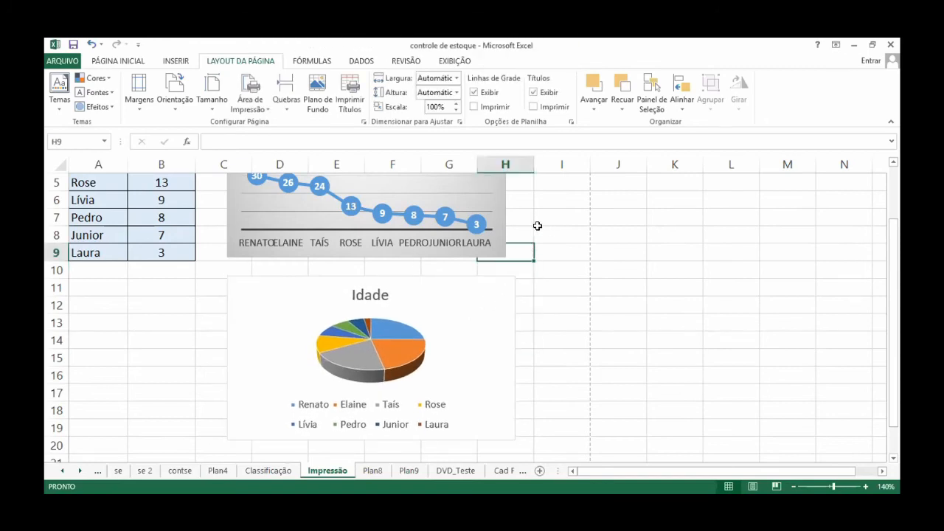
Step: Enlarge the Comparativo de Idade line chart slightly at its upper outer corner to nearly match the Idade pie chart's width
click(500, 228)
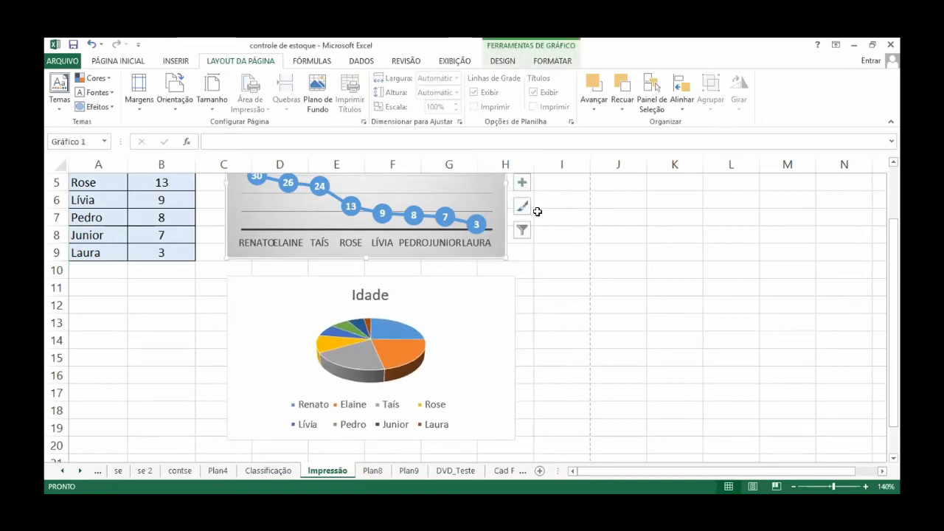
scroll(597, 288, up, 2)
click(489, 244)
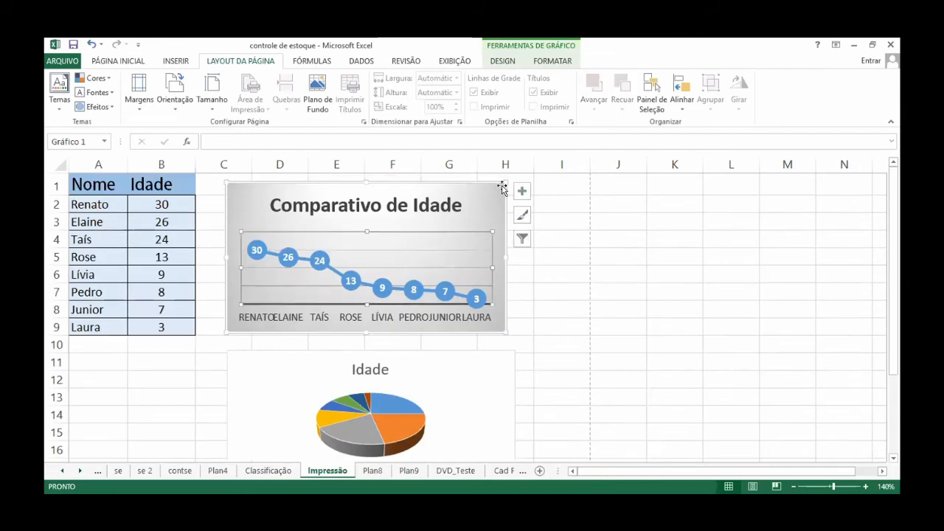
drag(502, 188, 510, 179)
click(582, 215)
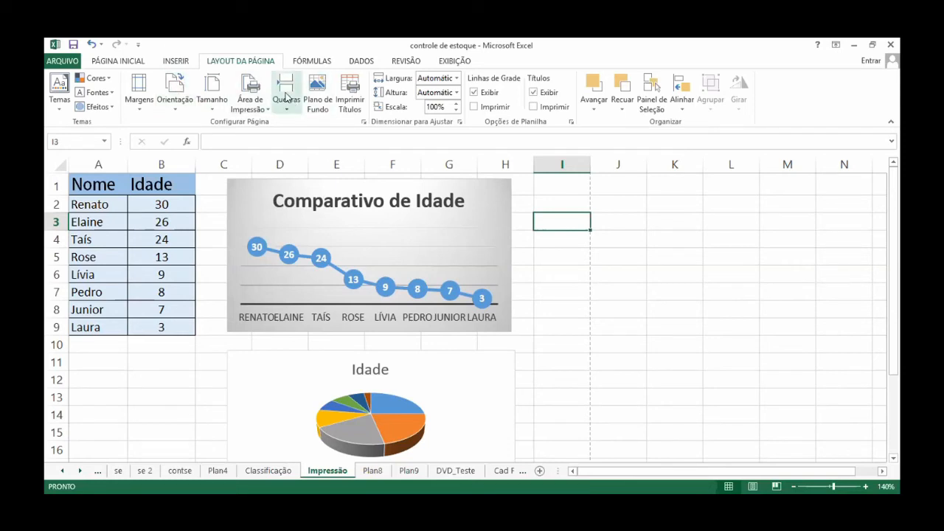
Step: Check the Impressão sheet in Page Break Preview and Page Layout view, and return to Normal view
click(448, 64)
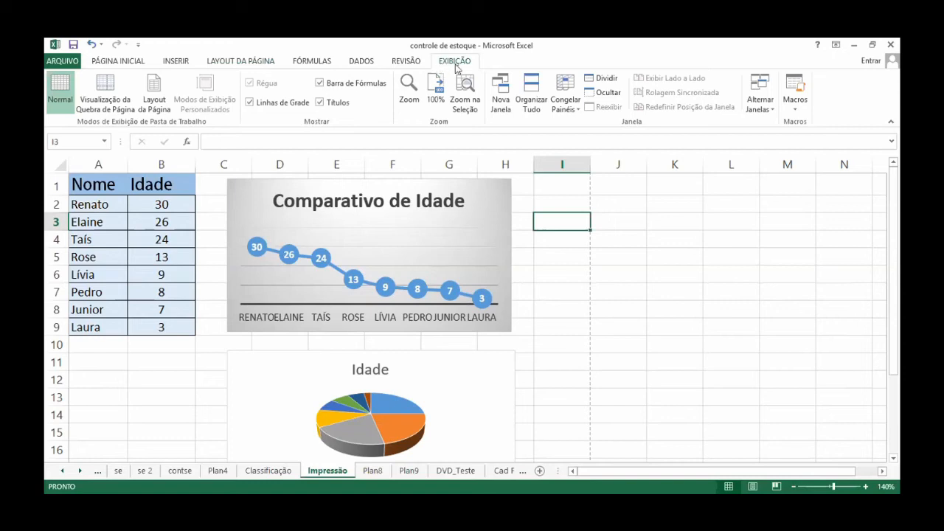
click(219, 62)
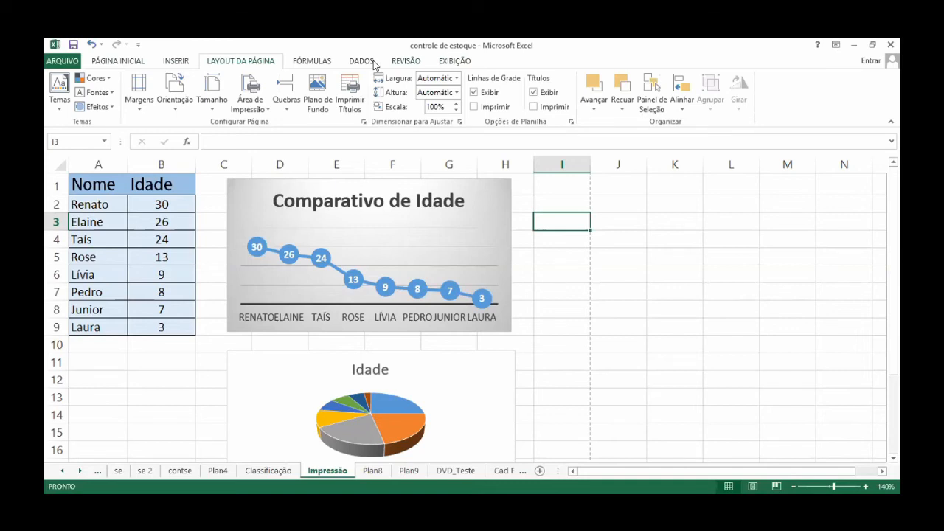
click(452, 62)
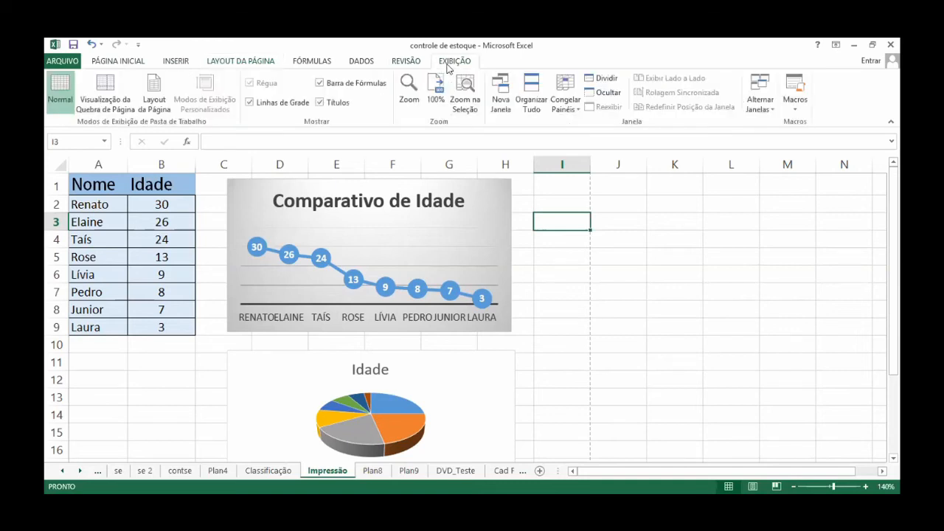
click(118, 100)
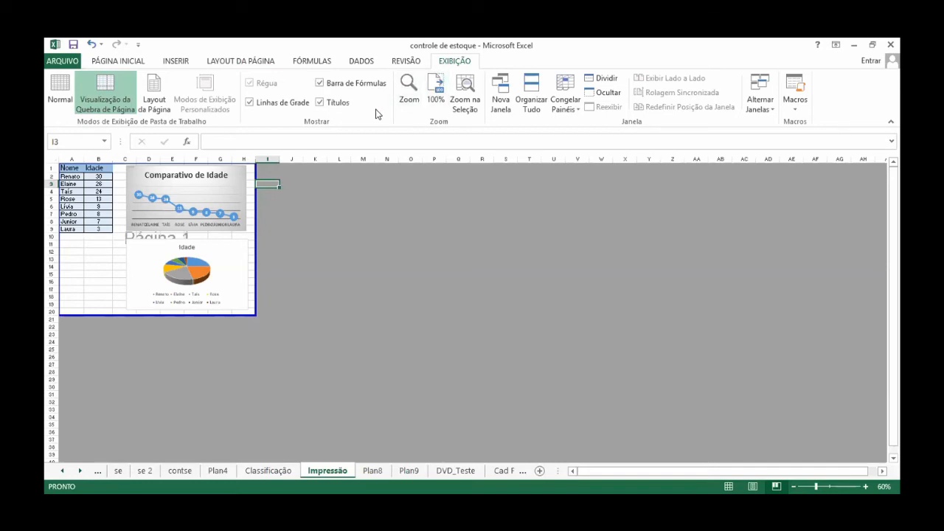
click(149, 87)
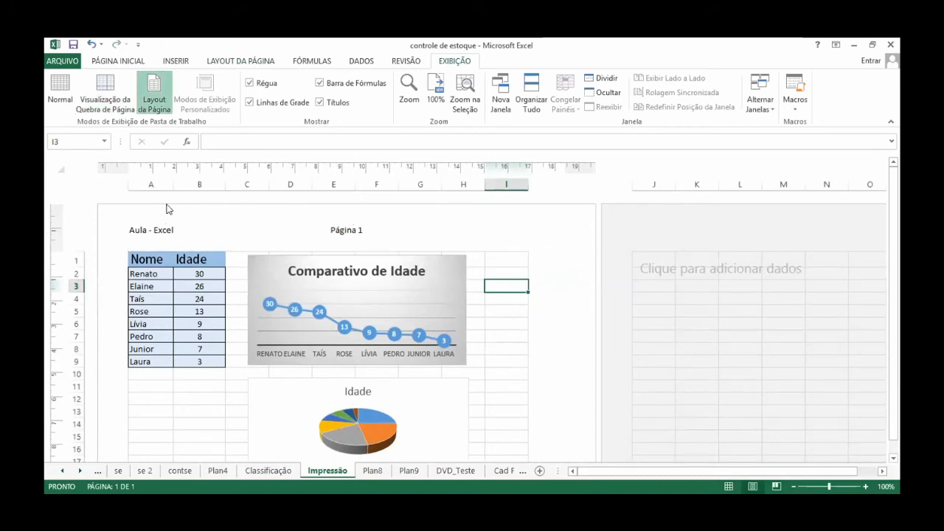
click(57, 83)
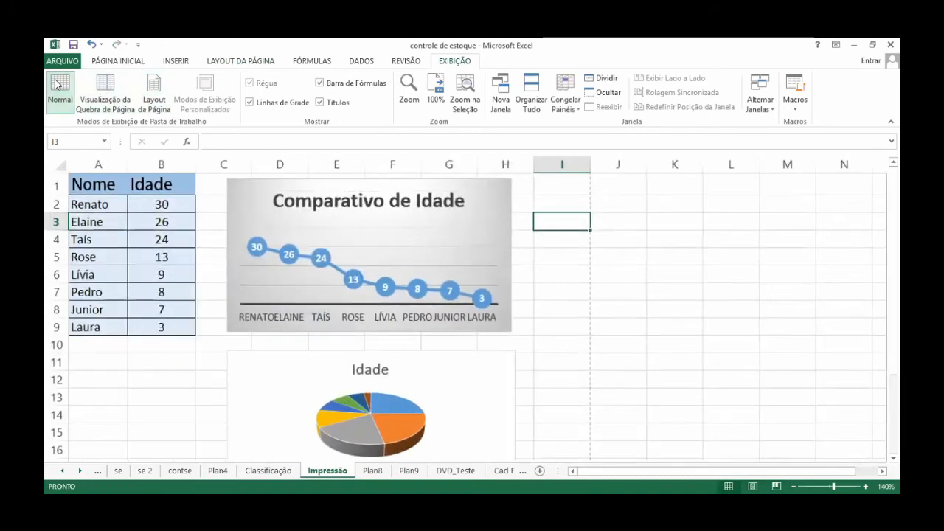
Step: Inspect the whole page, including the area below the pie chart, in Page Layout view and restore Normal view
click(154, 92)
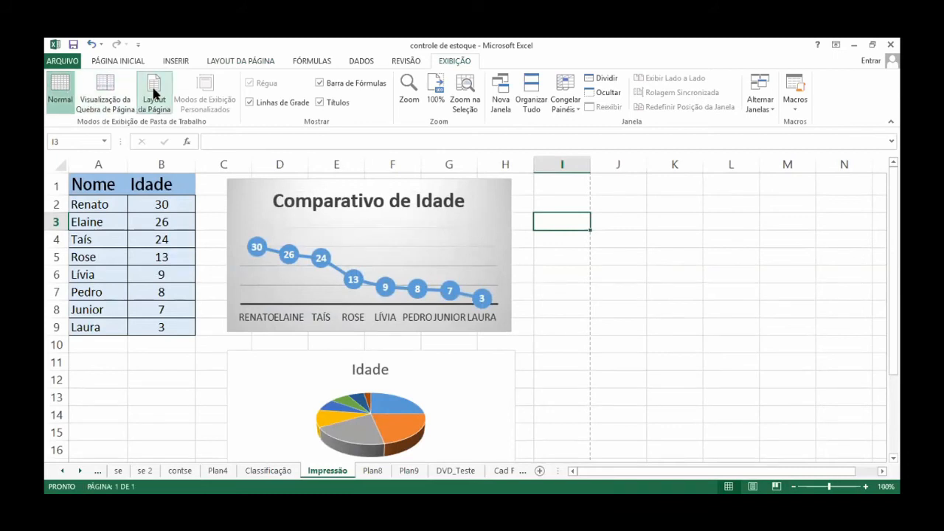
scroll(438, 305, down, 3)
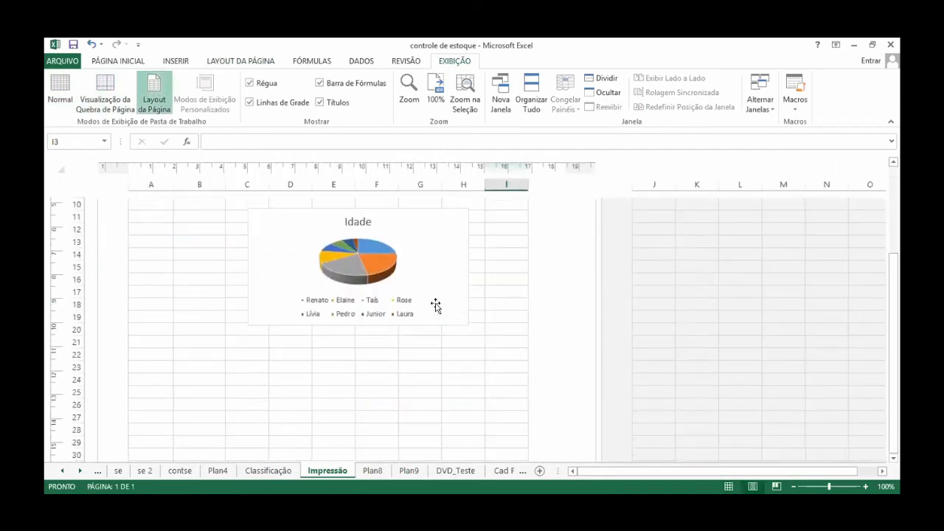
scroll(438, 305, up, 3)
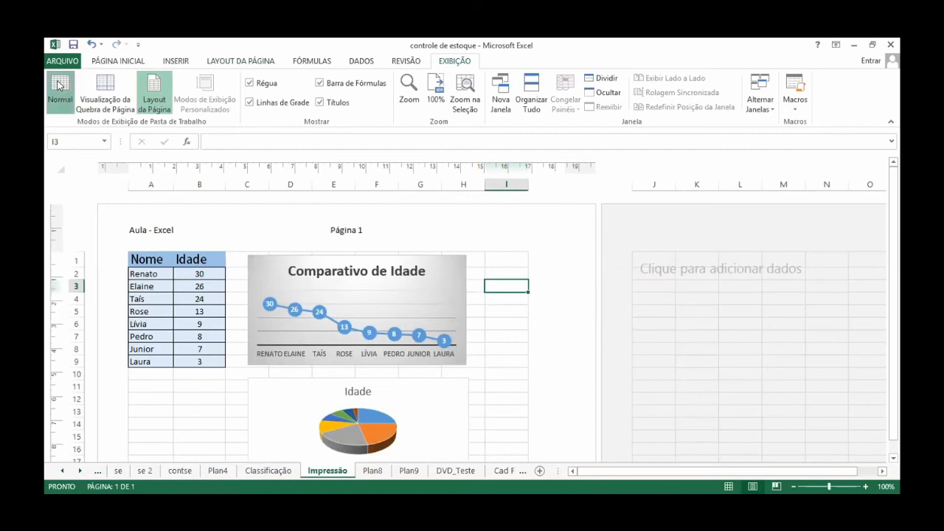
click(59, 86)
click(558, 290)
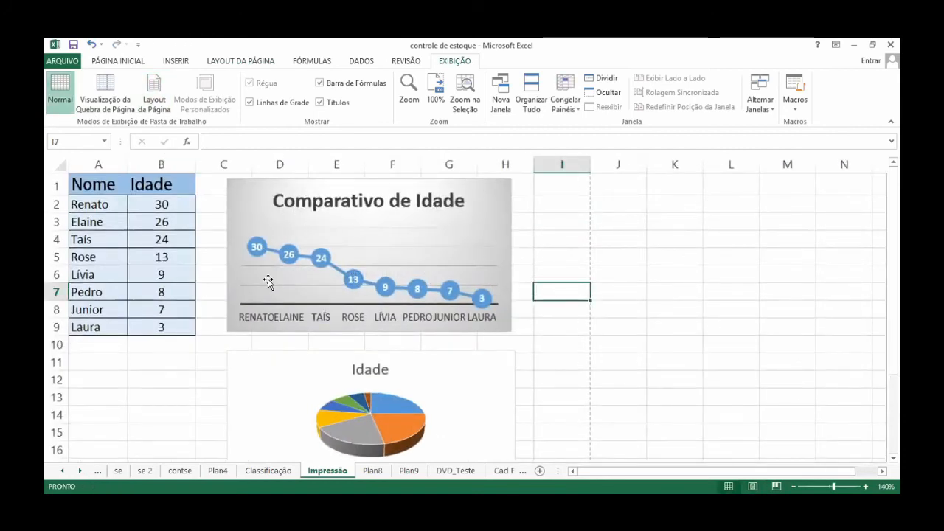
click(244, 367)
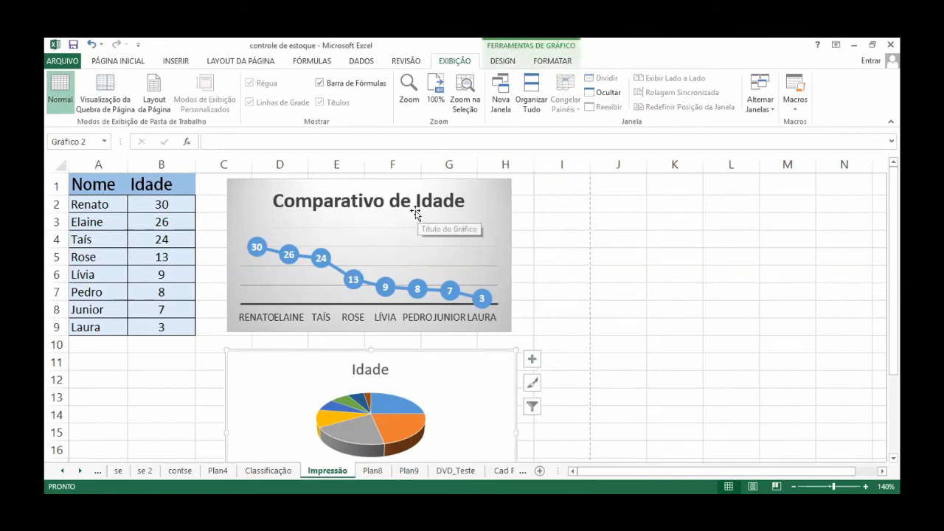
click(549, 325)
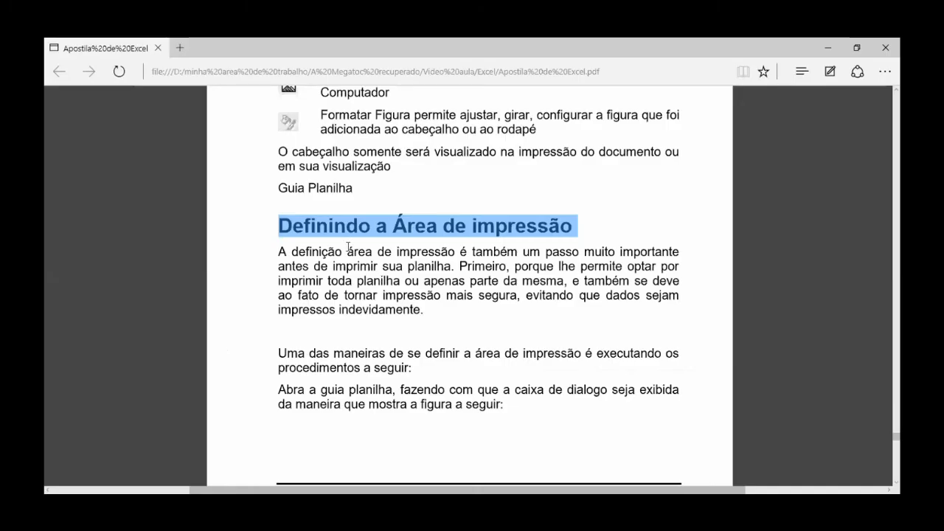
Step: Read the section "Definindo a Área de impressão" in the Apostila de Excel PDF, including the Configurar Página illustration
click(348, 248)
drag(276, 221, 443, 225)
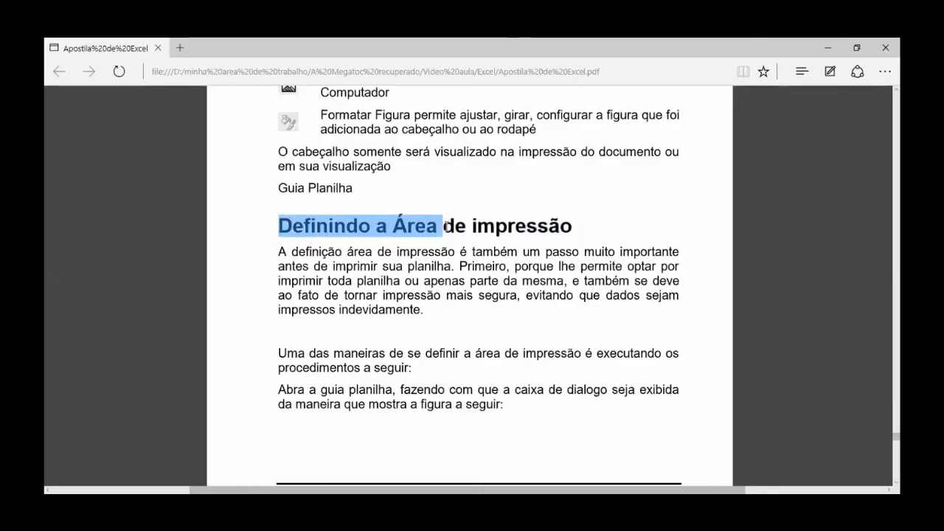
scroll(444, 280, down, 1)
scroll(443, 275, down, 8)
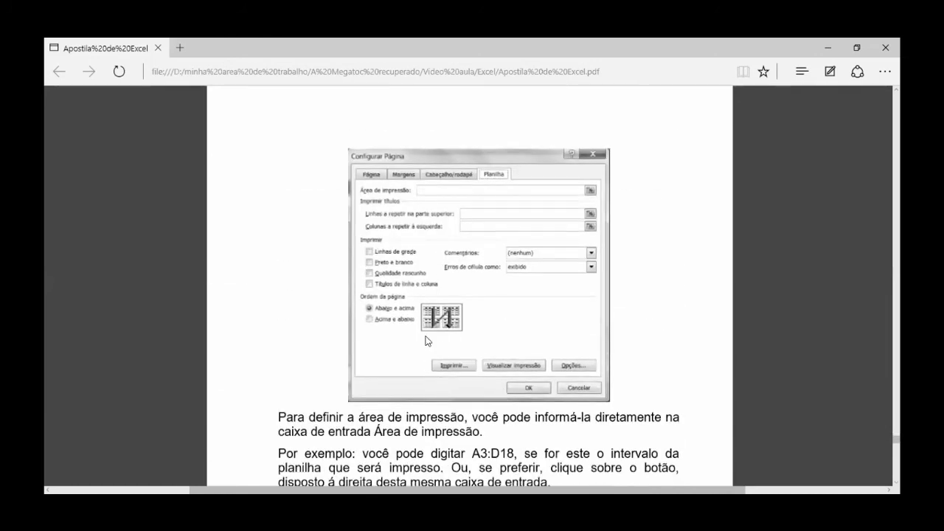
scroll(426, 340, down, 3)
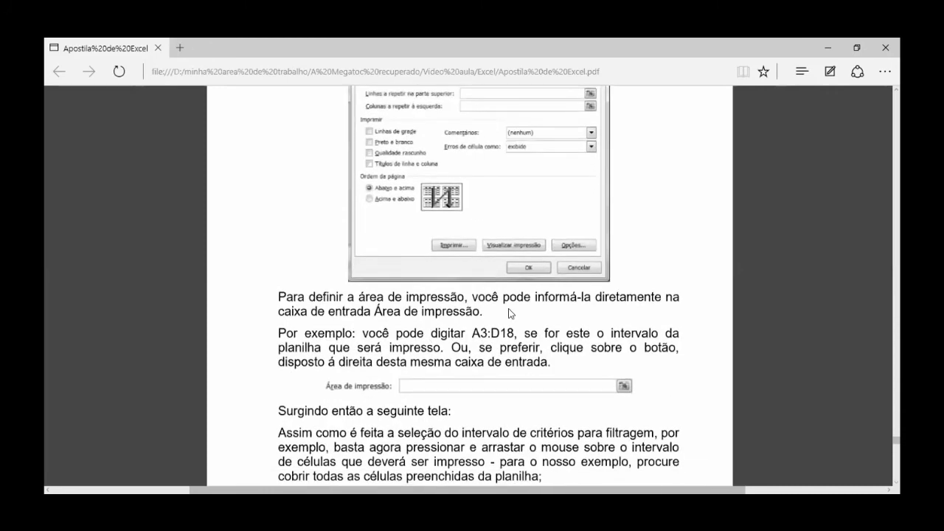
scroll(510, 314, down, 3)
scroll(510, 306, up, 6)
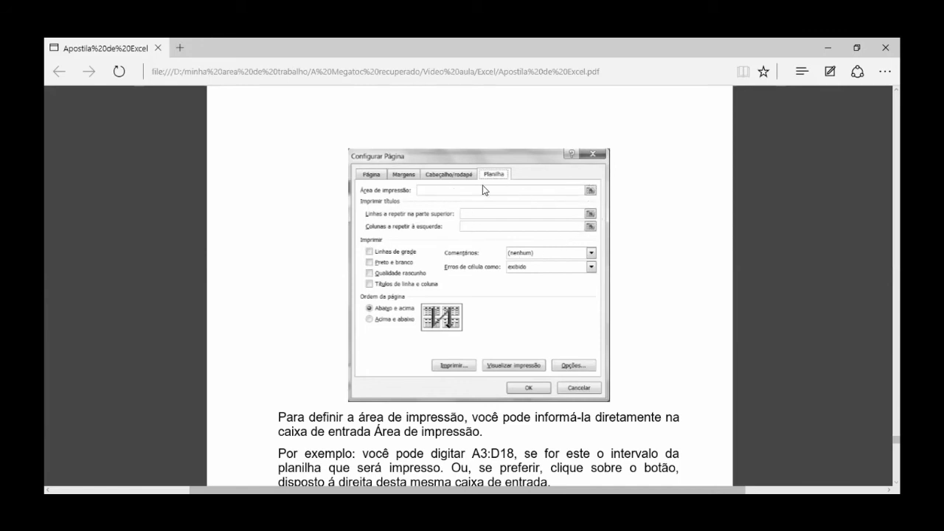
scroll(520, 295, down, 5)
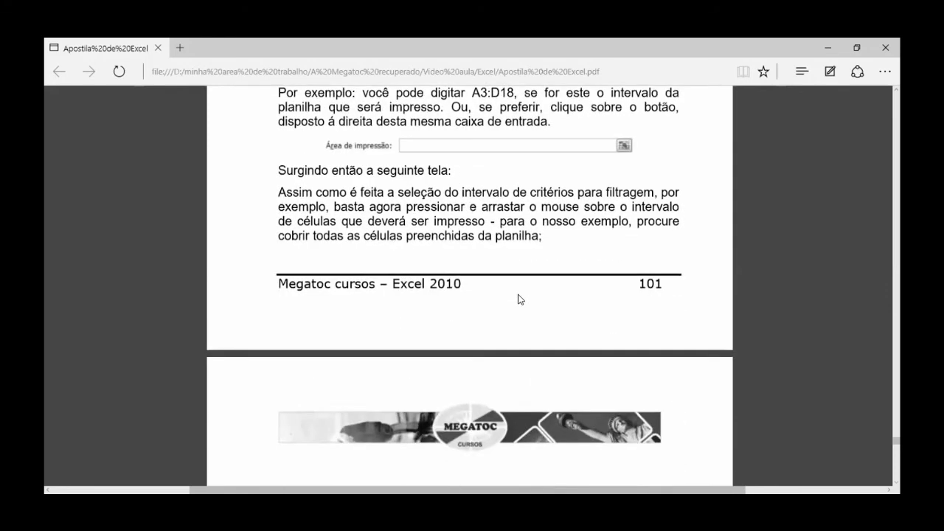
Step: Review the PDF sections "Visualizando a Impressão" and "Aplicando o Zoom", including the example images without and with zoom
scroll(520, 299, down, 10)
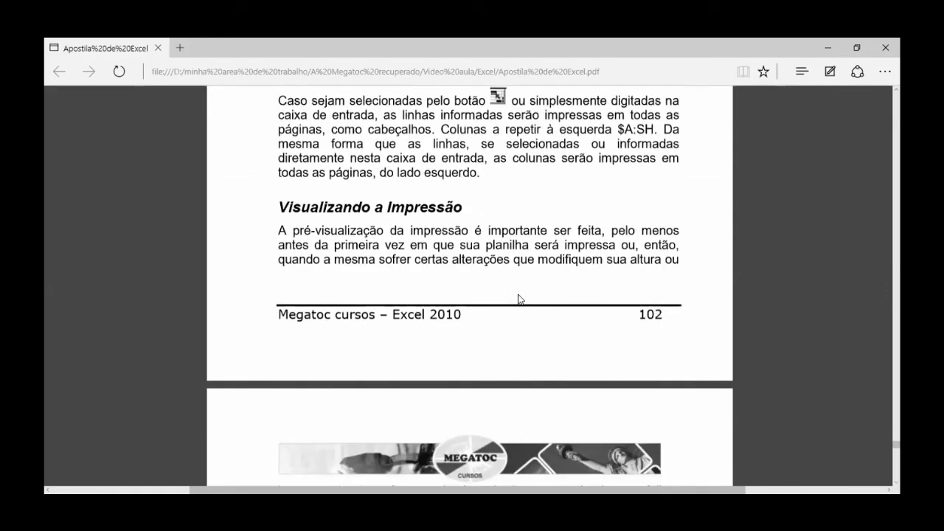
scroll(460, 278, down, 2)
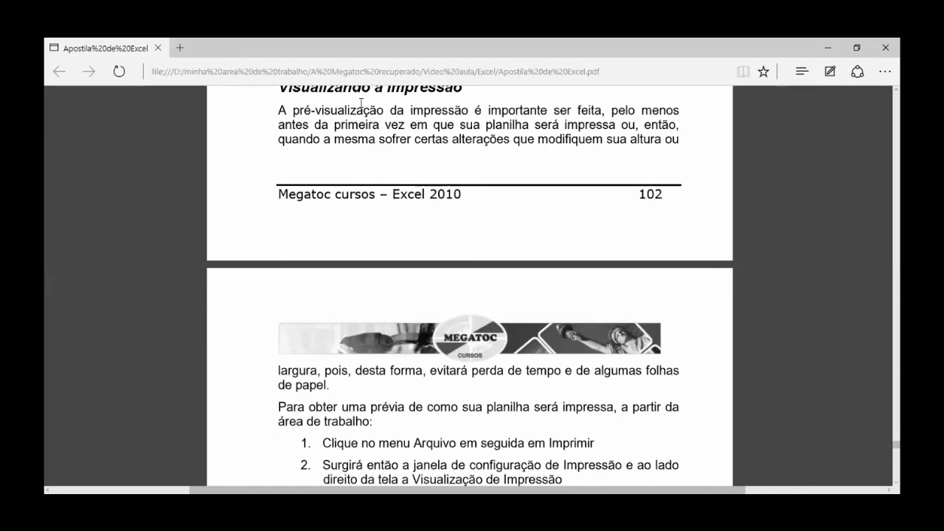
scroll(361, 103, up, 1)
scroll(366, 145, down, 3)
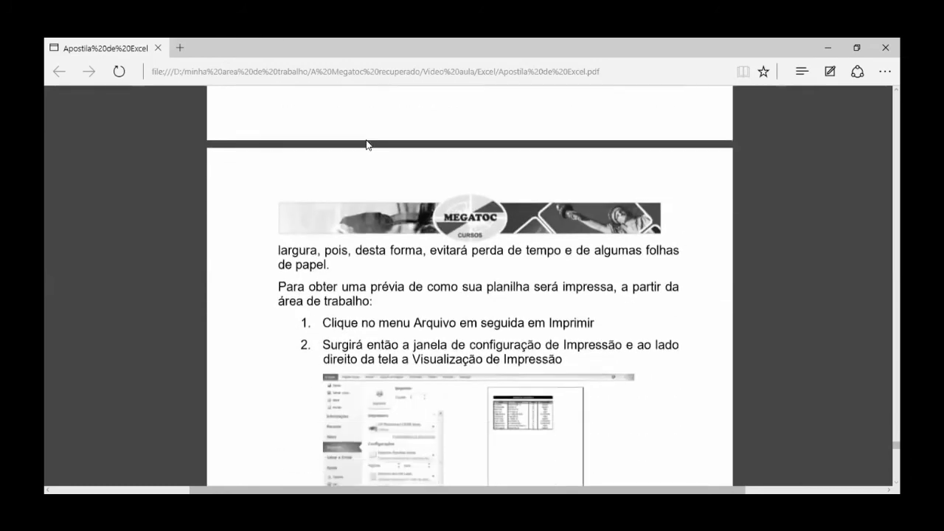
scroll(366, 144, down, 4)
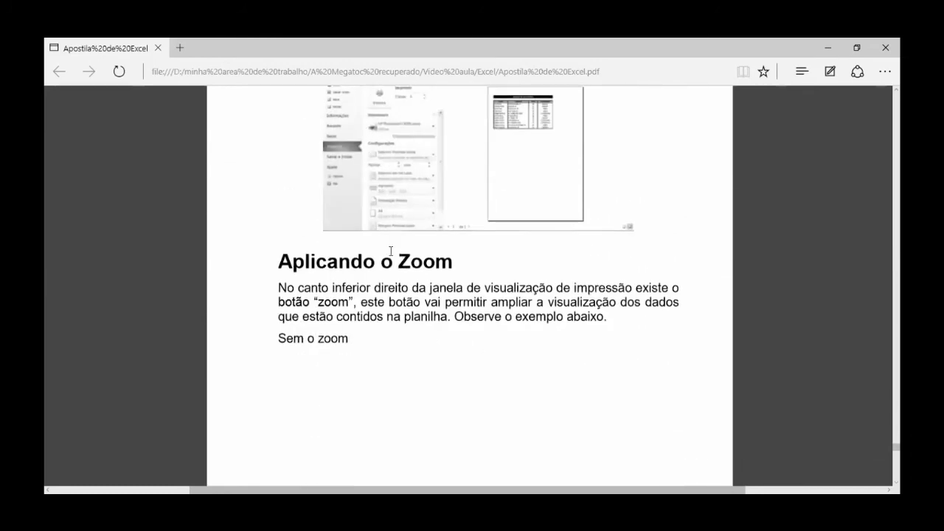
scroll(391, 251, down, 1)
drag(381, 203, 449, 207)
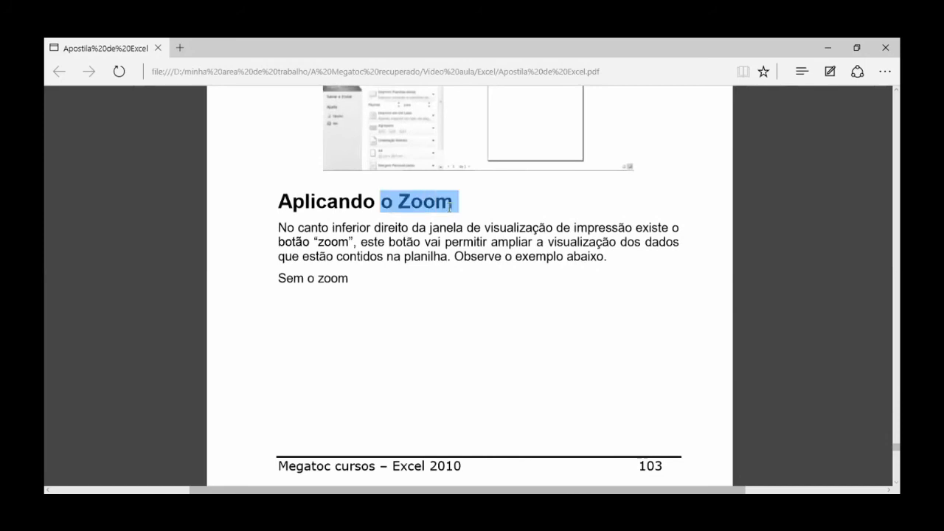
scroll(371, 243, down, 5)
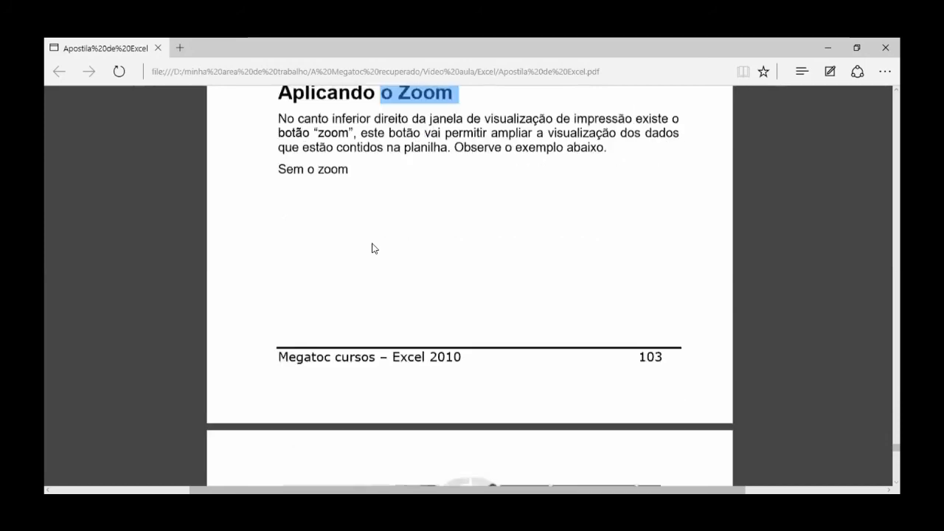
scroll(372, 245, down, 4)
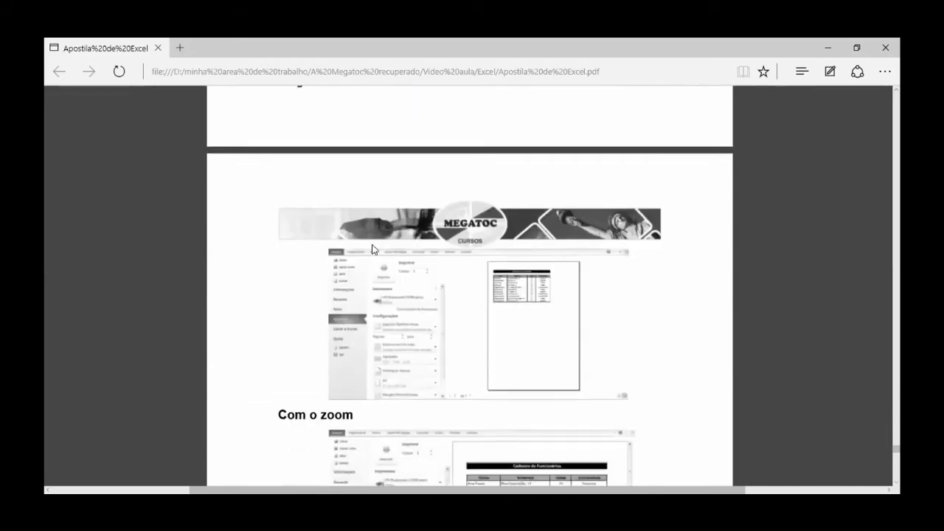
scroll(373, 248, up, 2)
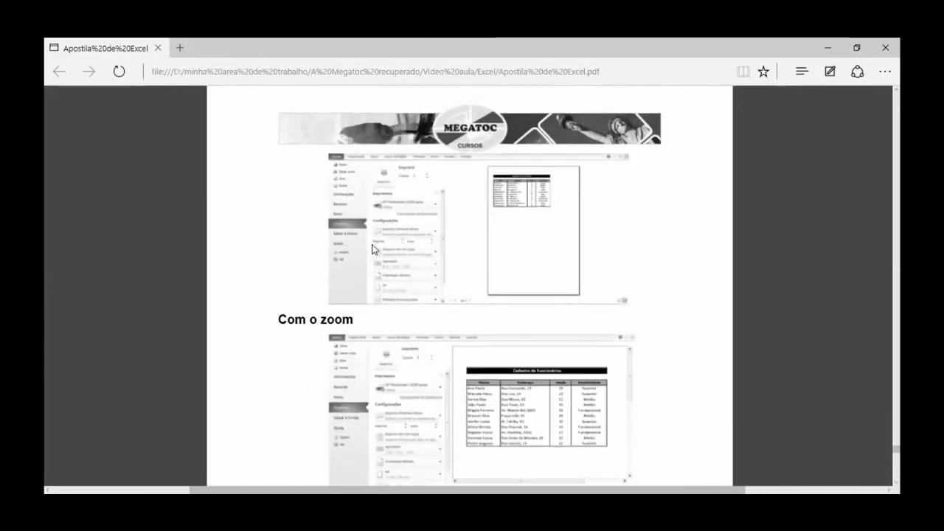
Step: Review the PDF sections "Alternando entre Páginas" and "Visualizando e Alternando Quebras de Páginas" with their illustrations
scroll(372, 249, down, 5)
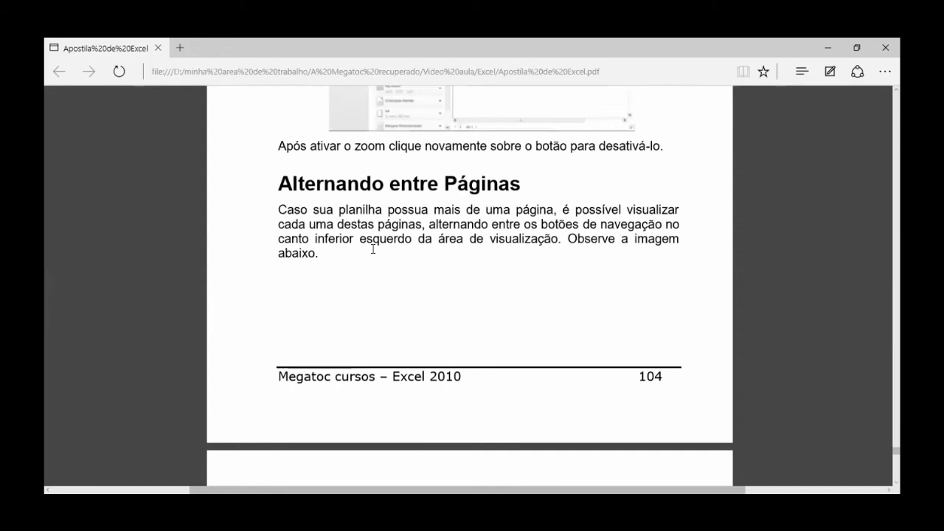
scroll(373, 249, down, 1)
scroll(373, 249, up, 1)
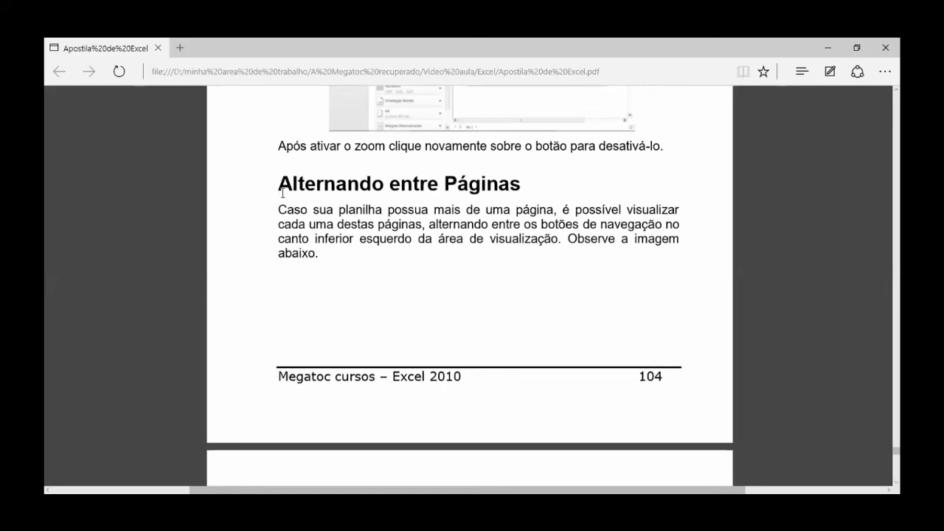
drag(293, 186, 442, 190)
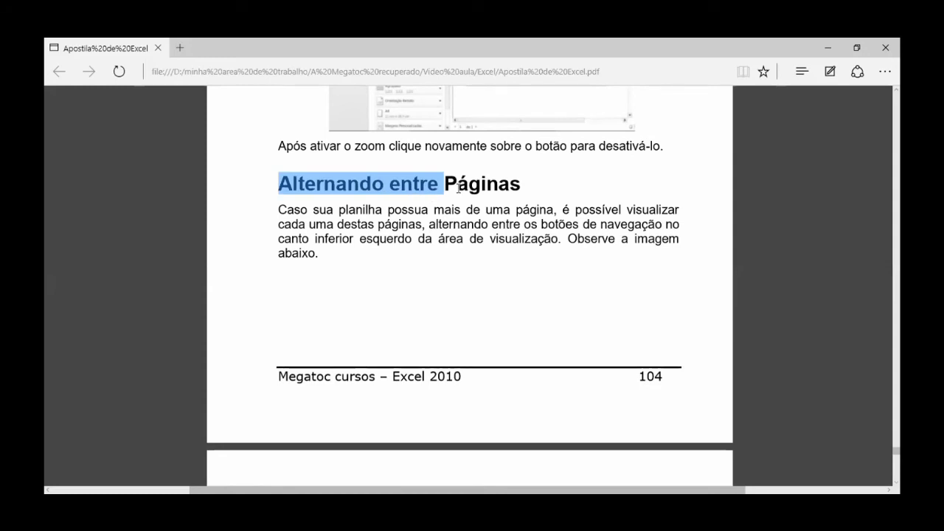
click(391, 200)
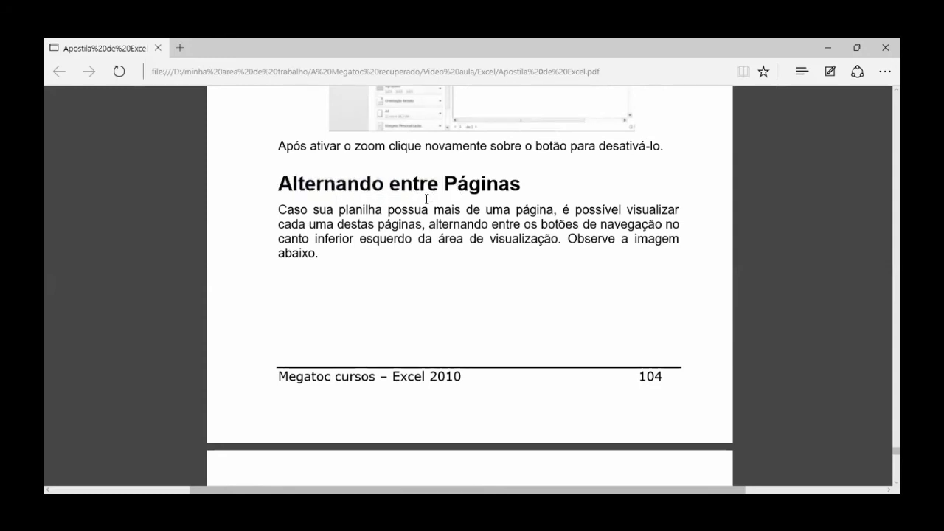
scroll(440, 214, down, 6)
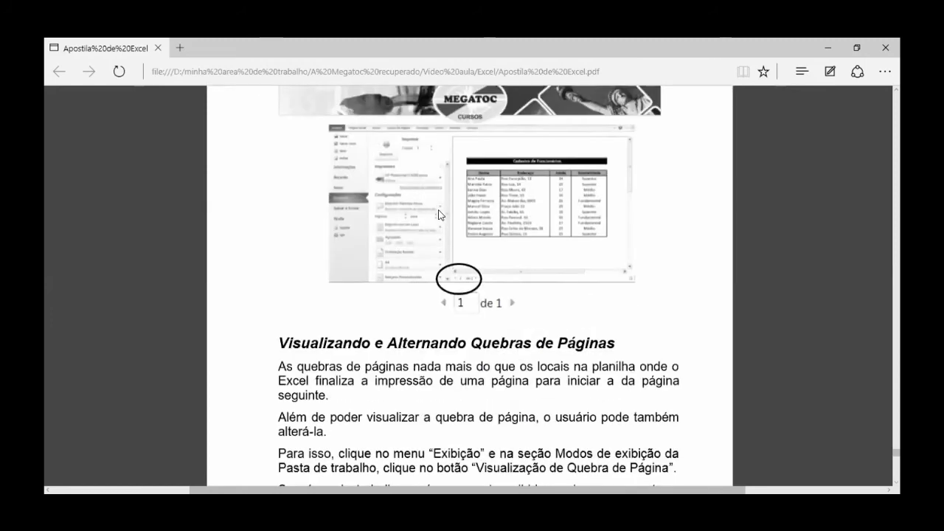
scroll(439, 214, down, 3)
scroll(428, 257, down, 3)
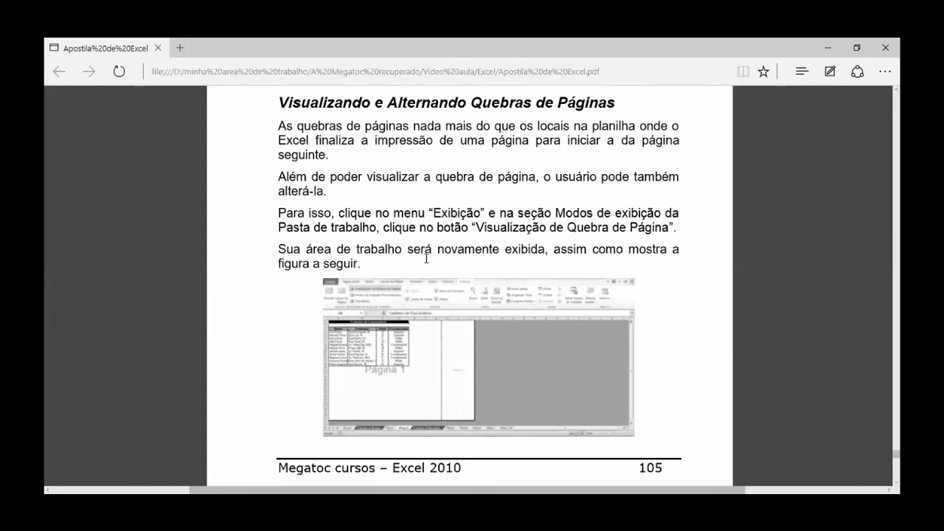
scroll(426, 258, down, 5)
scroll(426, 259, down, 3)
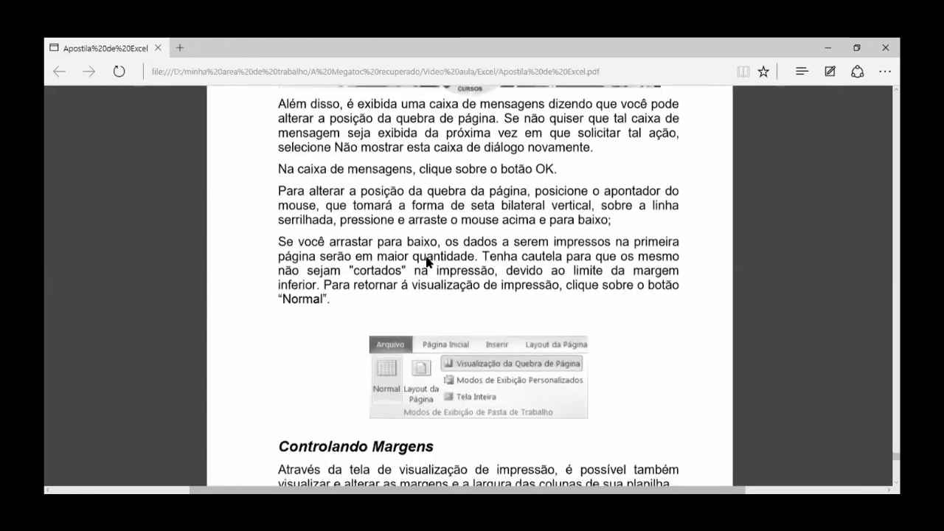
Step: Review the PDF section "Controlando Margens", including the illustration of the Mostrar Margens button
scroll(426, 258, down, 2)
scroll(427, 260, down, 2)
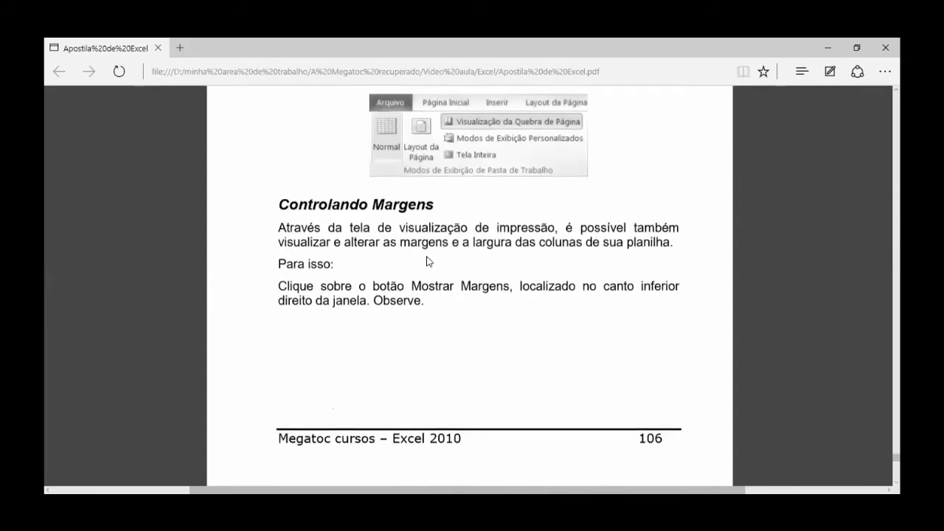
scroll(427, 261, down, 3)
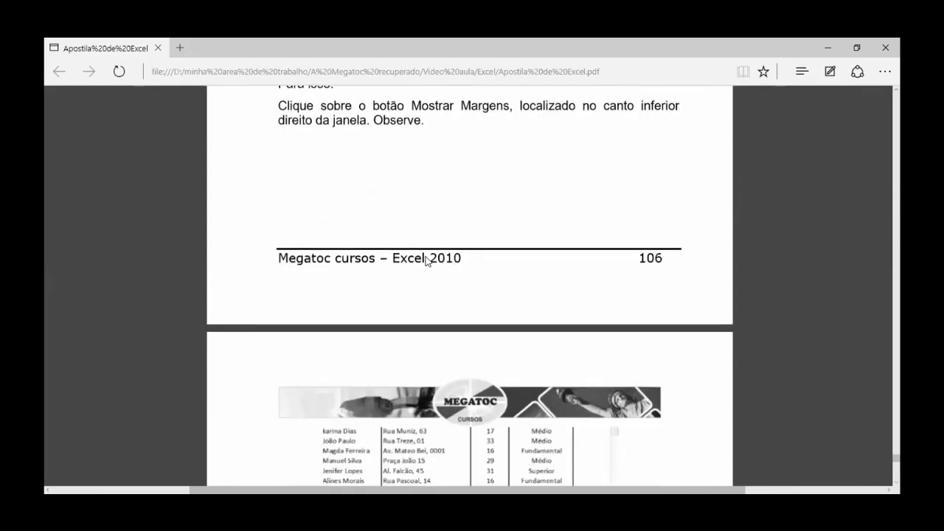
scroll(426, 260, down, 1)
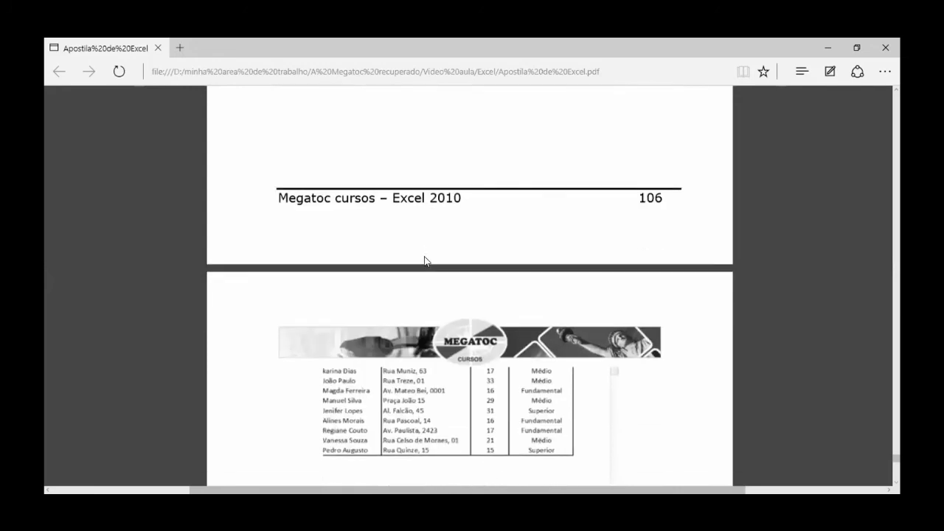
scroll(425, 261, down, 1)
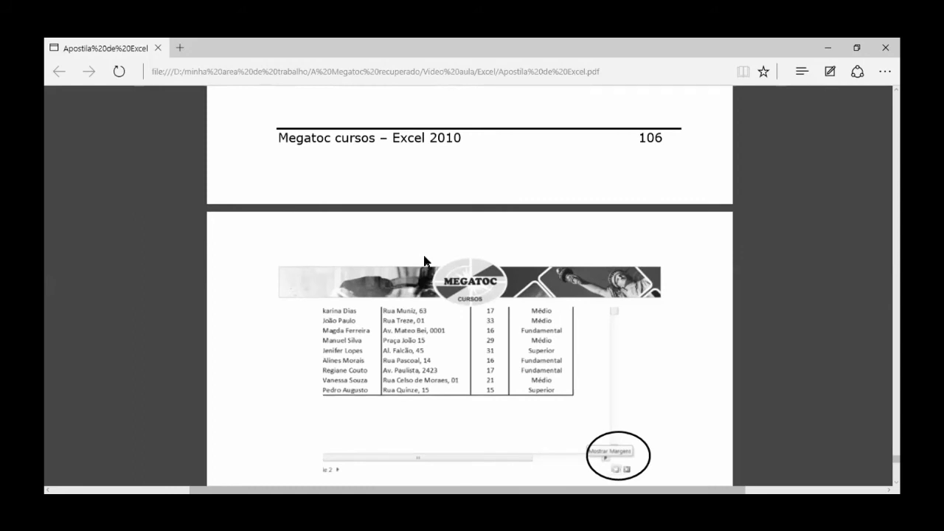
scroll(425, 260, down, 3)
scroll(425, 251, up, 6)
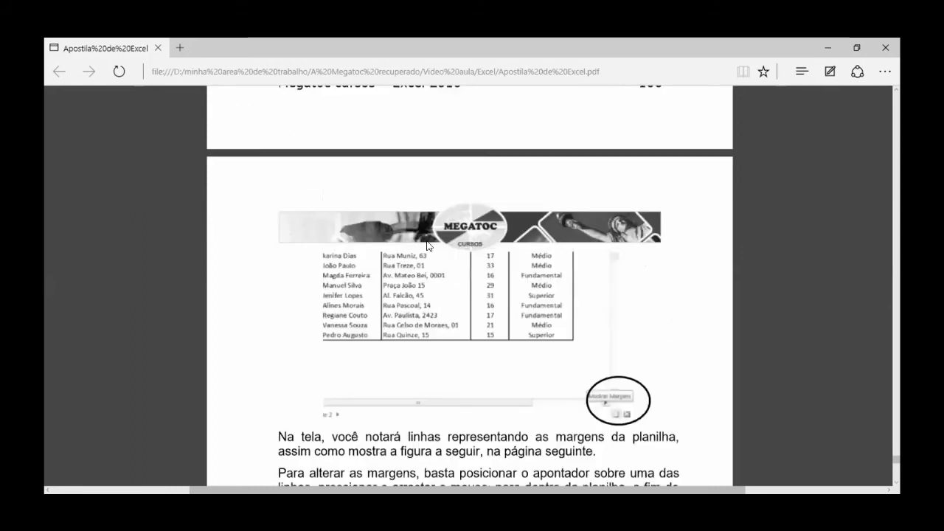
scroll(425, 242, up, 10)
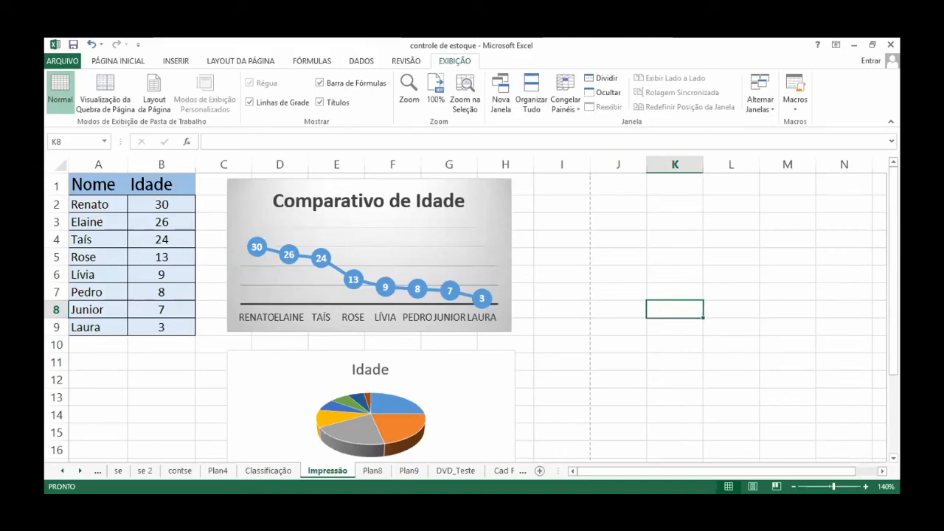
Step: Switch to the Impressão sheet in Excel and try several zoom levels in and out, finishing at 142%
scroll(472, 314, up, 1)
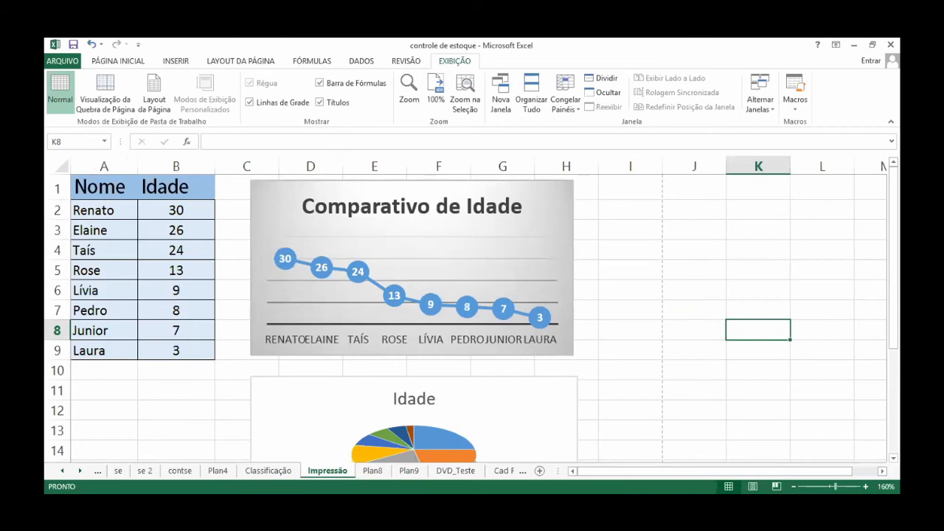
scroll(472, 313, down, 5)
scroll(472, 314, up, 4)
scroll(472, 313, down, 3)
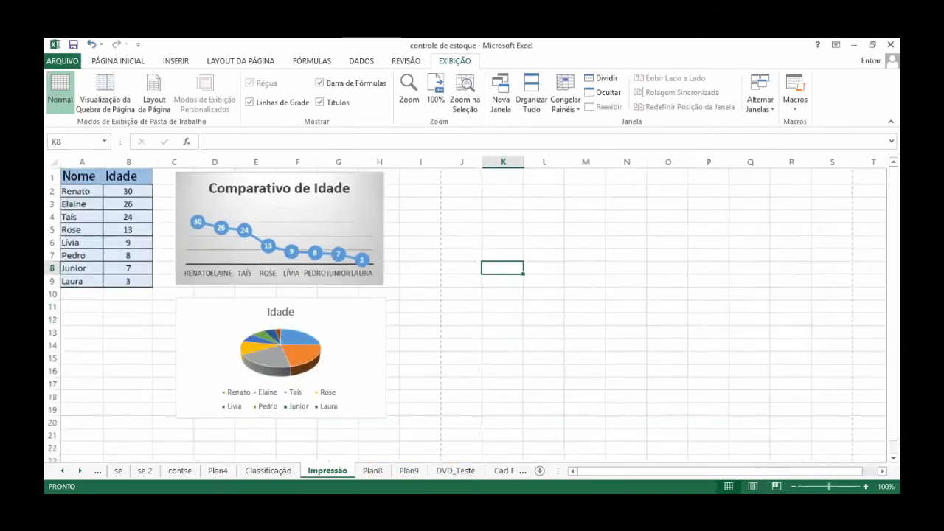
scroll(472, 313, down, 4)
scroll(472, 313, up, 2)
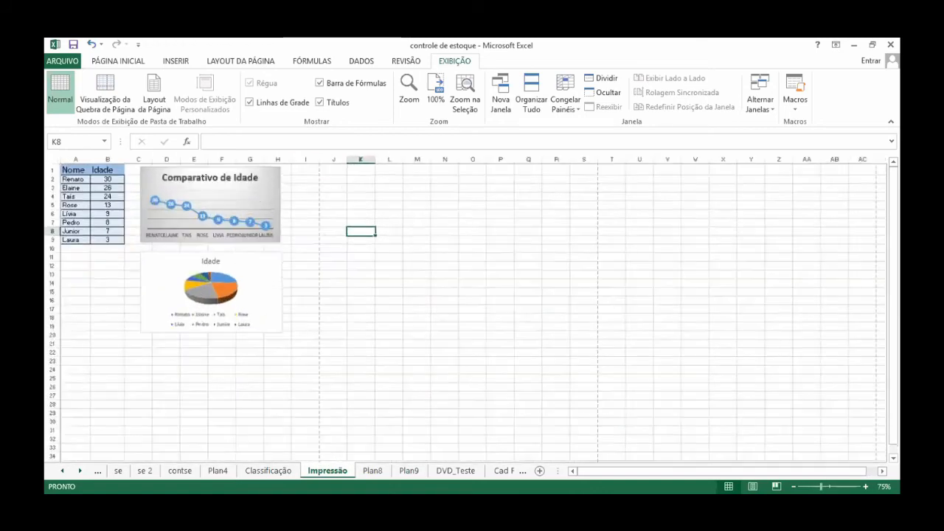
scroll(472, 313, up, 3)
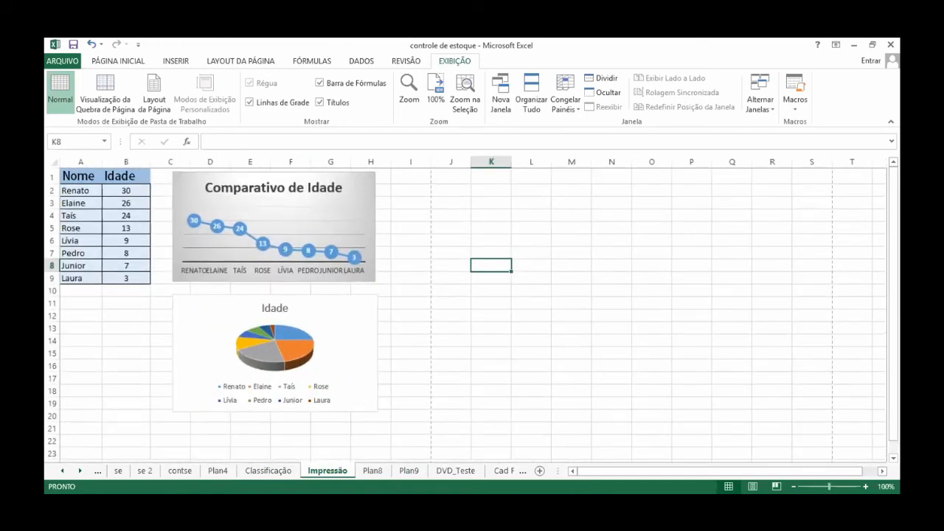
scroll(472, 314, up, 4)
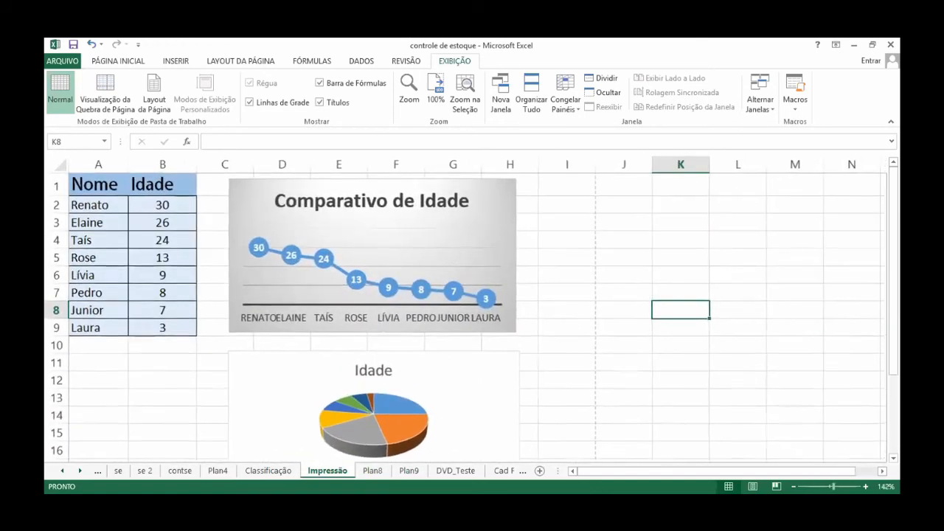
click(545, 377)
click(183, 357)
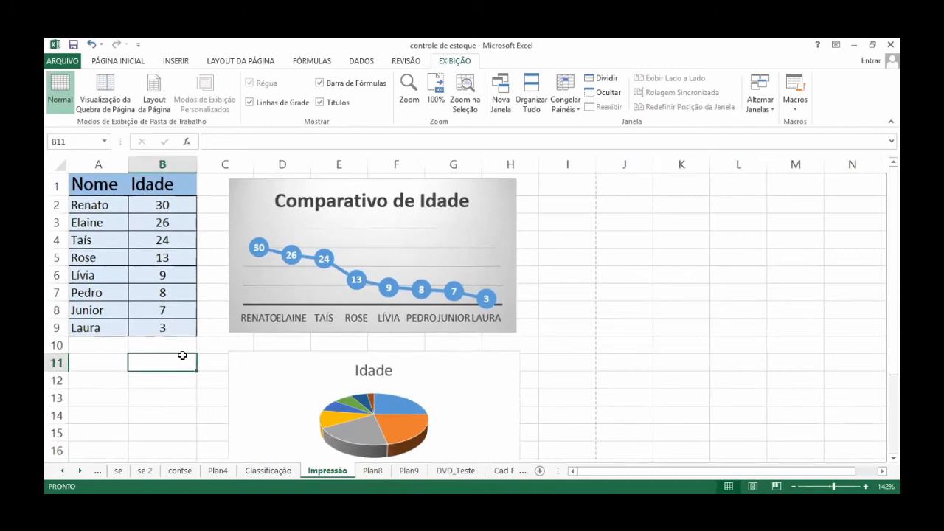
click(200, 293)
click(543, 276)
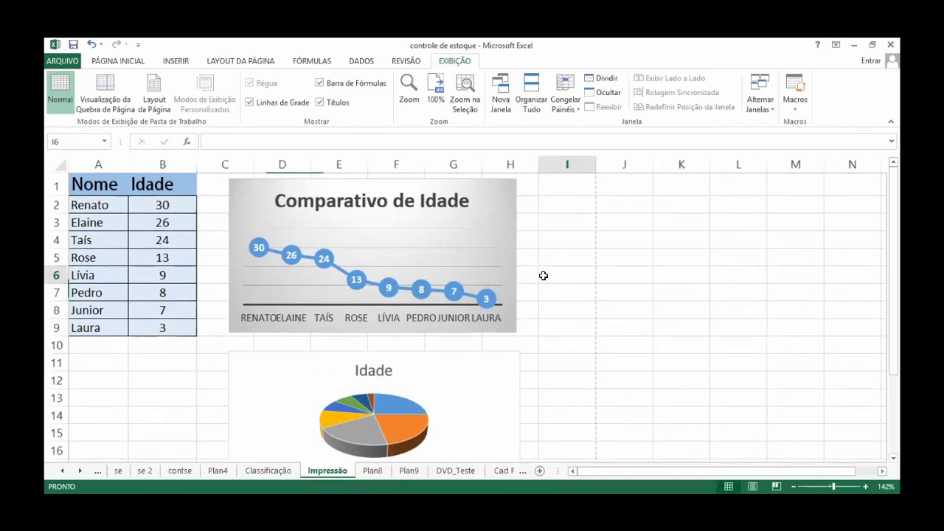
click(544, 306)
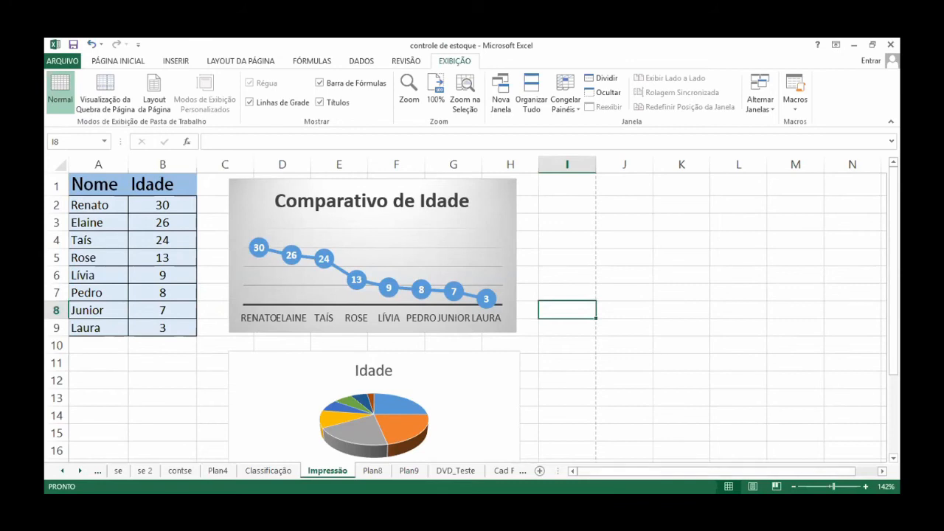
Step: Zoom the Impressão sheet out to 50% and examine the dashed page-break lines beside the table and charts
ctrl+scroll(465, 310, down, 5)
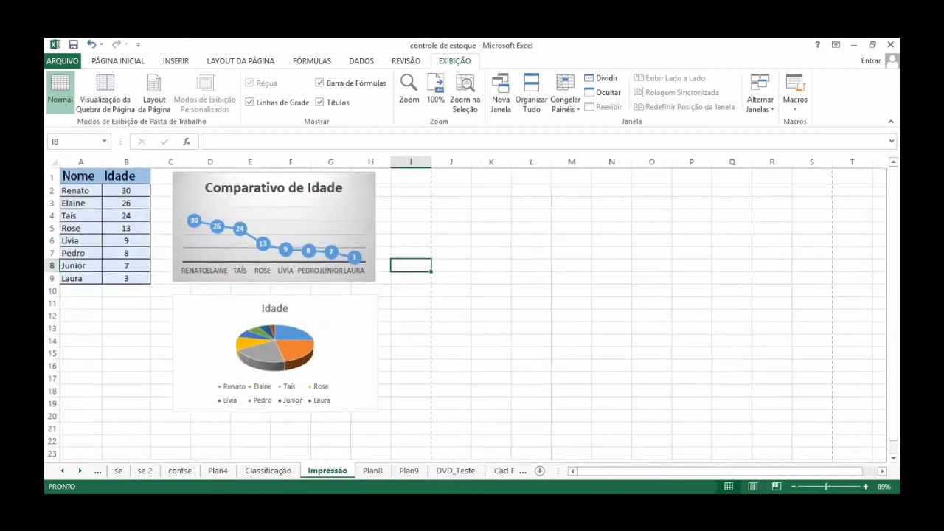
ctrl+scroll(464, 310, down, 1)
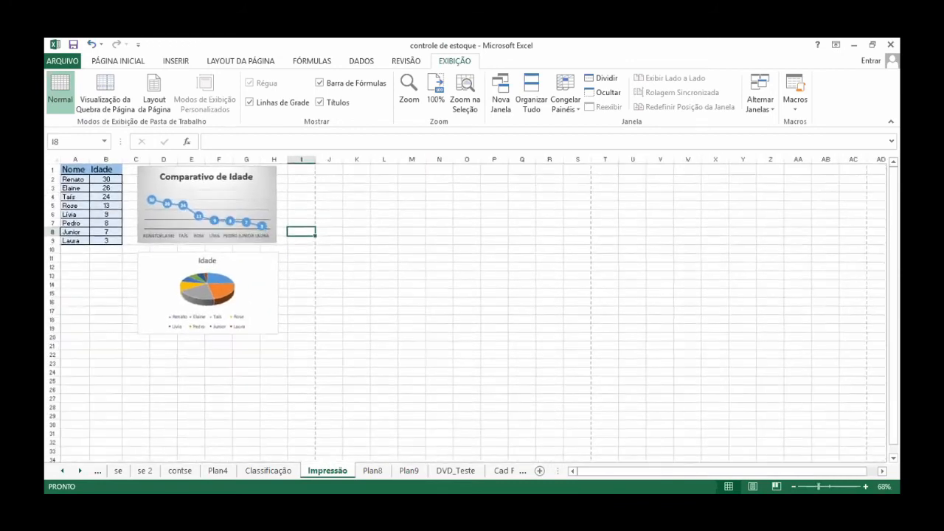
ctrl+scroll(464, 310, down, 1)
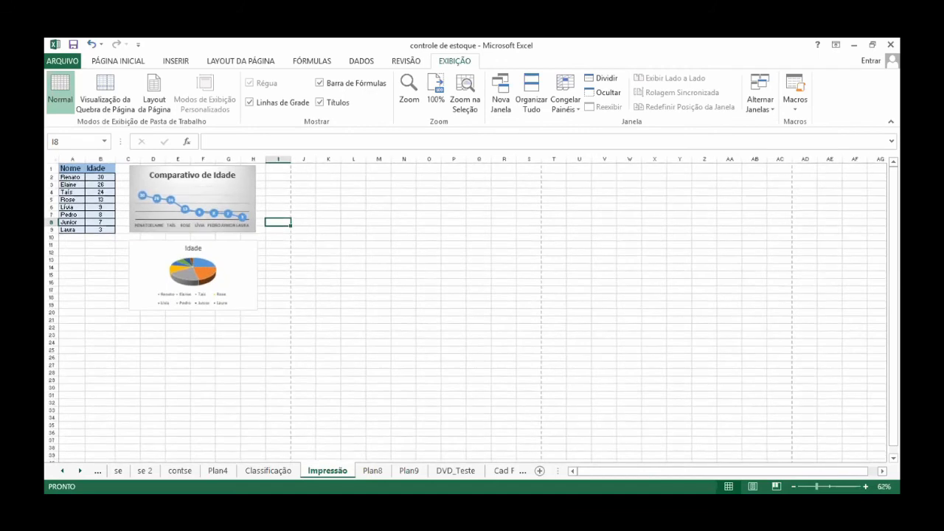
ctrl+scroll(618, 403, down, 1)
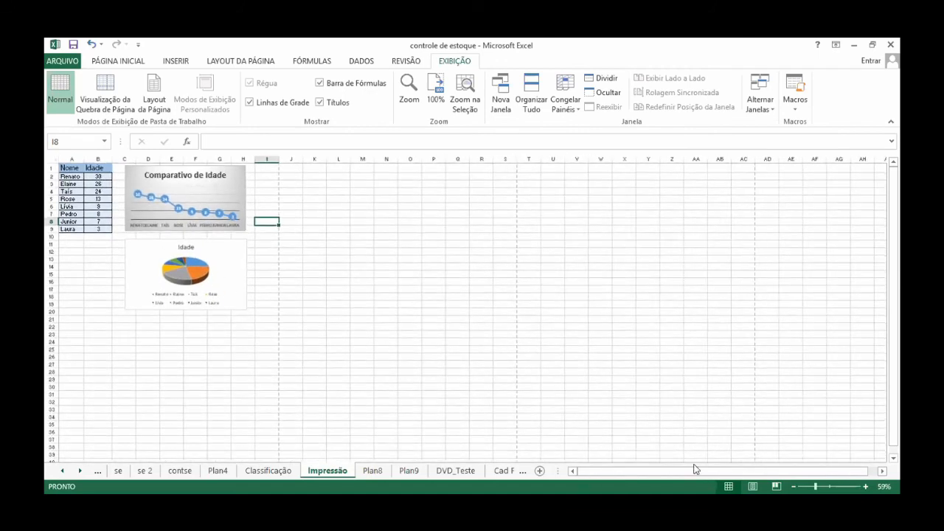
click(793, 486)
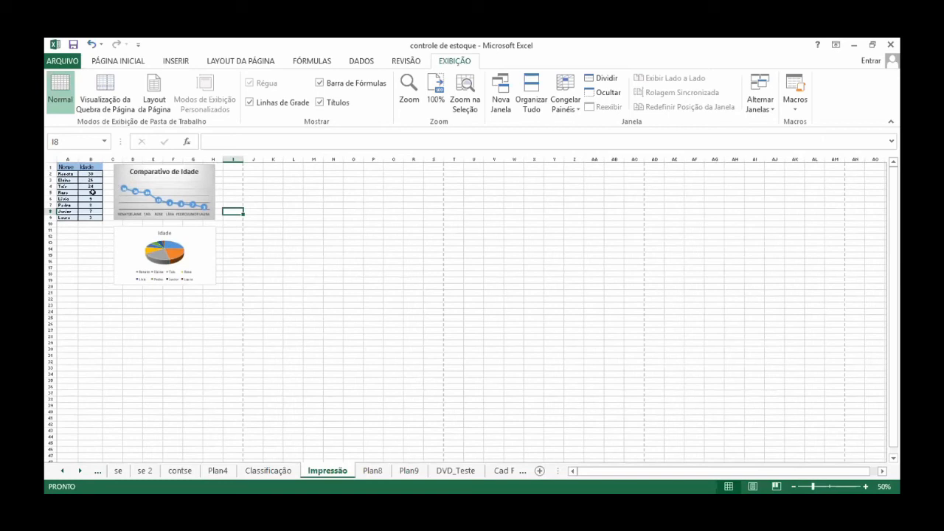
drag(606, 406, 144, 206)
click(312, 255)
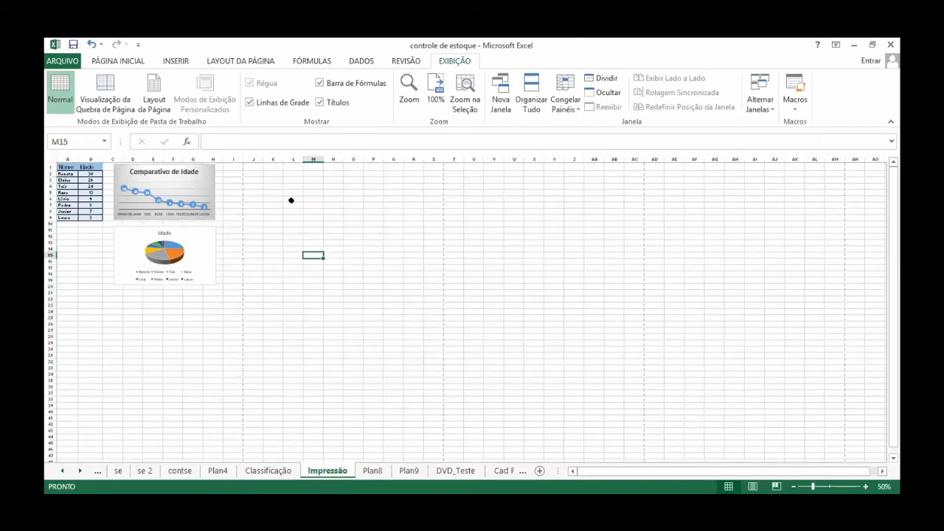
click(335, 183)
click(337, 222)
click(333, 236)
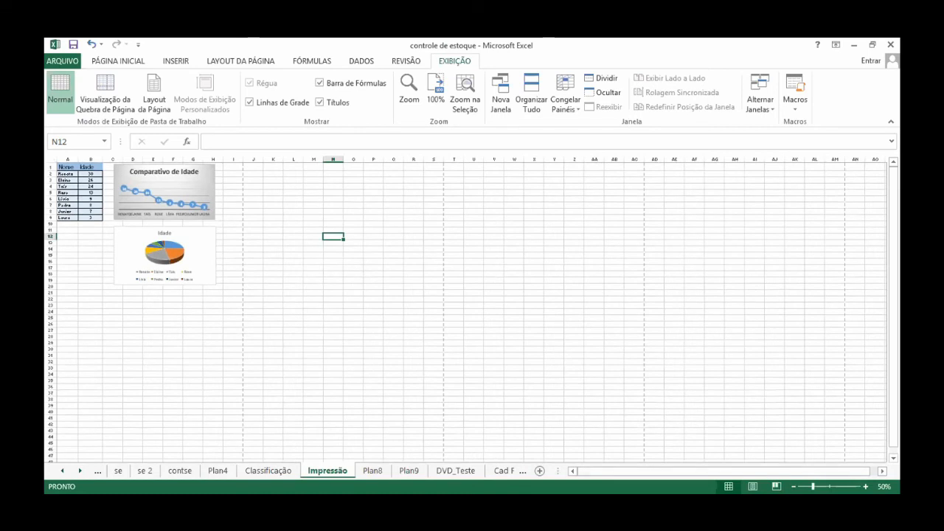
Step: Reduce the sheet zoom to 30% and examine how the dashed lines divide the worksheet into pages
scroll(314, 353, down, 2)
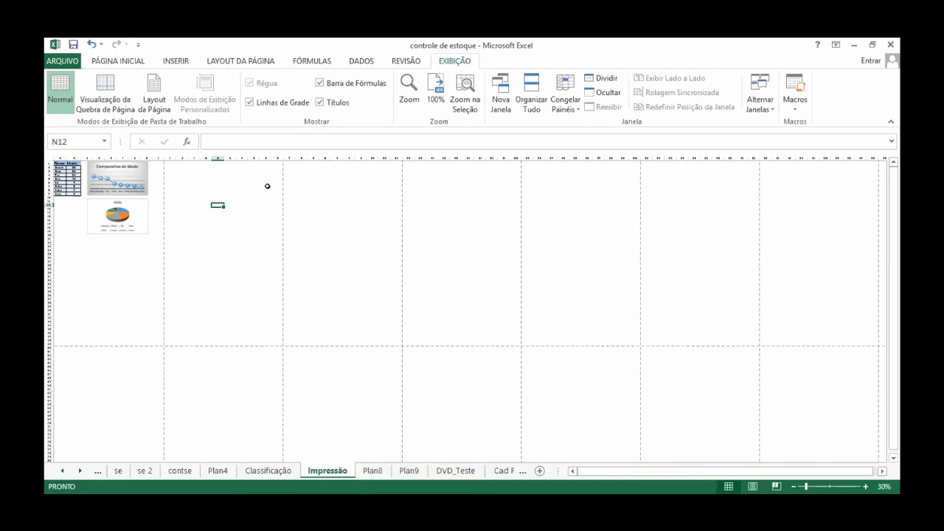
click(227, 202)
click(202, 216)
click(204, 190)
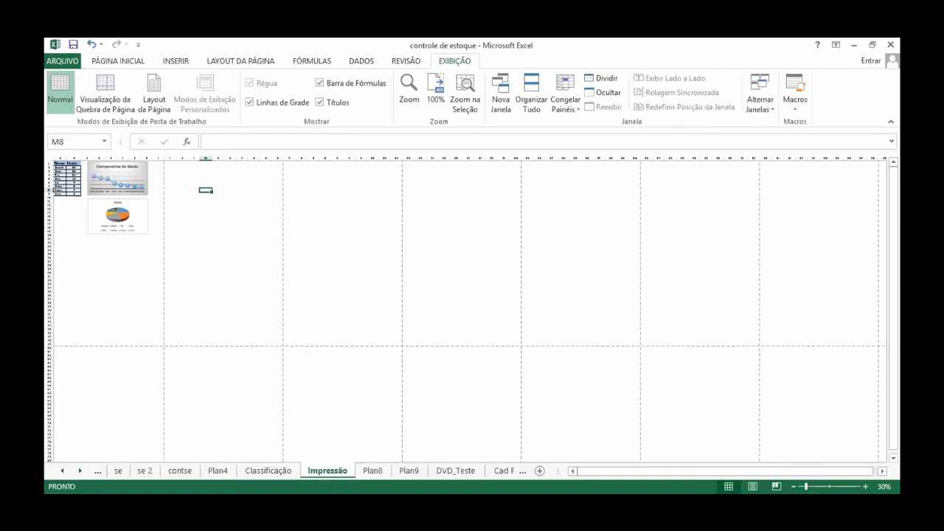
Step: Enlarge the sheet zoom to 120% and select cell J7 beside the dashed page-break line
drag(806, 487, 832, 487)
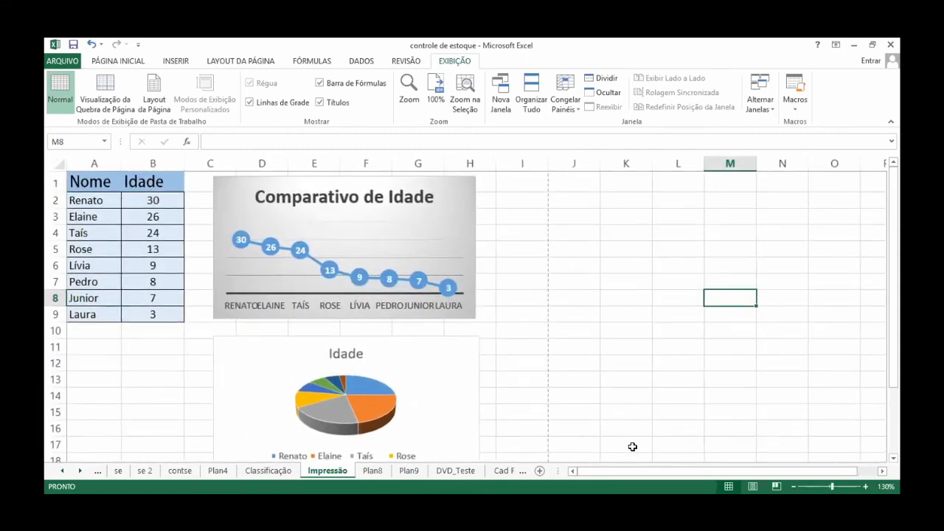
click(793, 487)
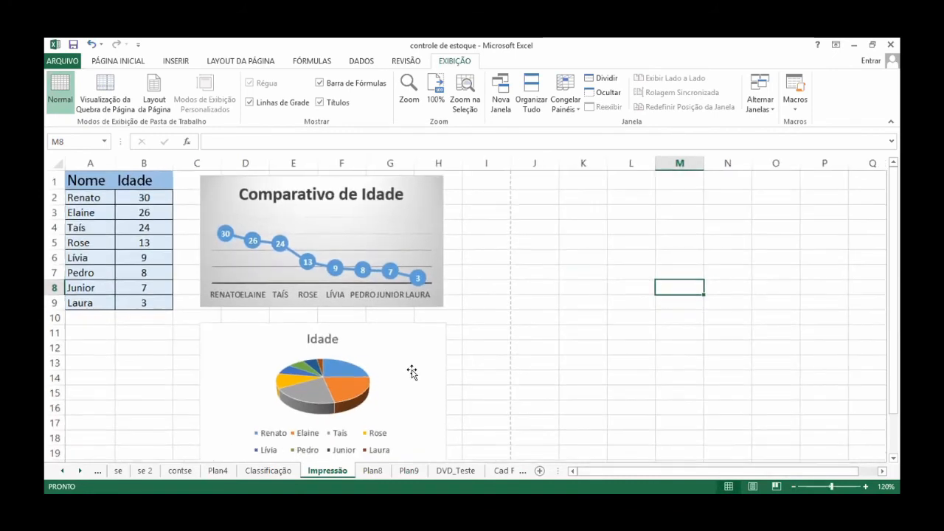
click(491, 286)
click(520, 273)
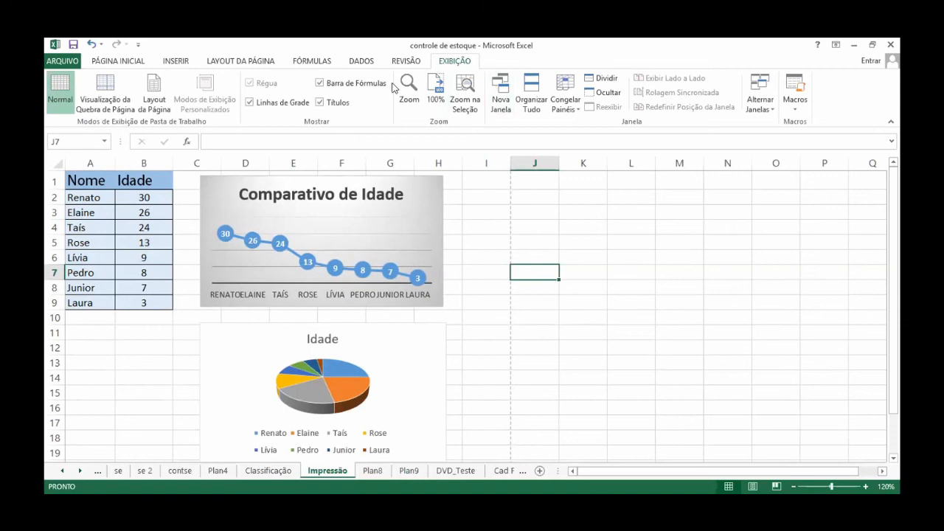
Step: Examine the print preview of the Impressão sheet and return to the worksheet
click(59, 59)
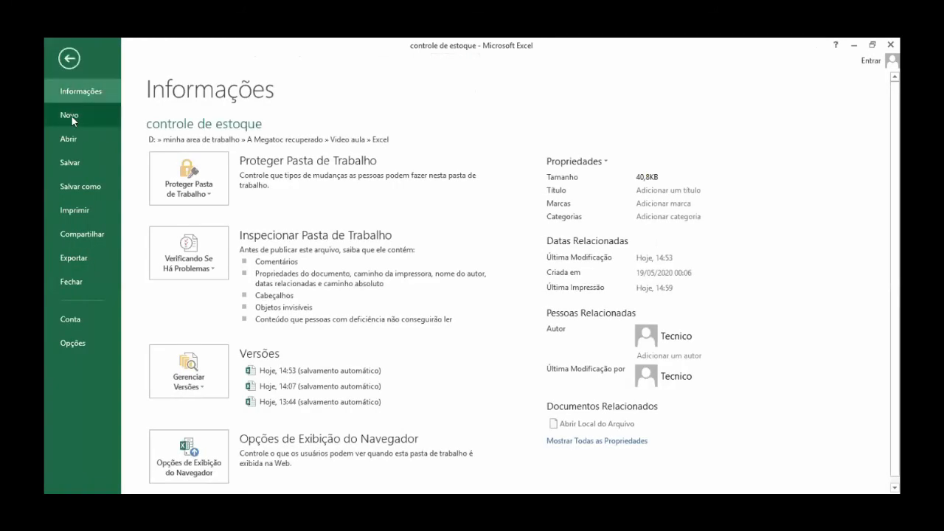
click(68, 209)
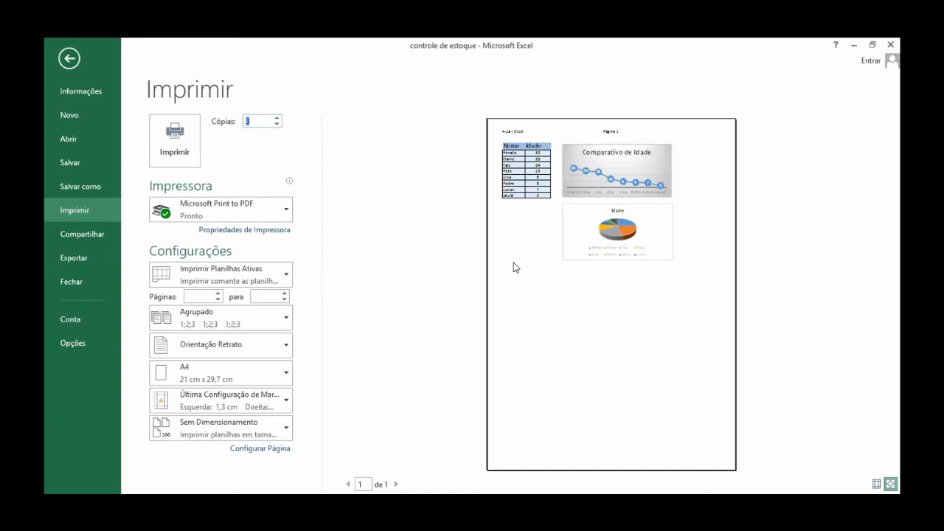
click(70, 58)
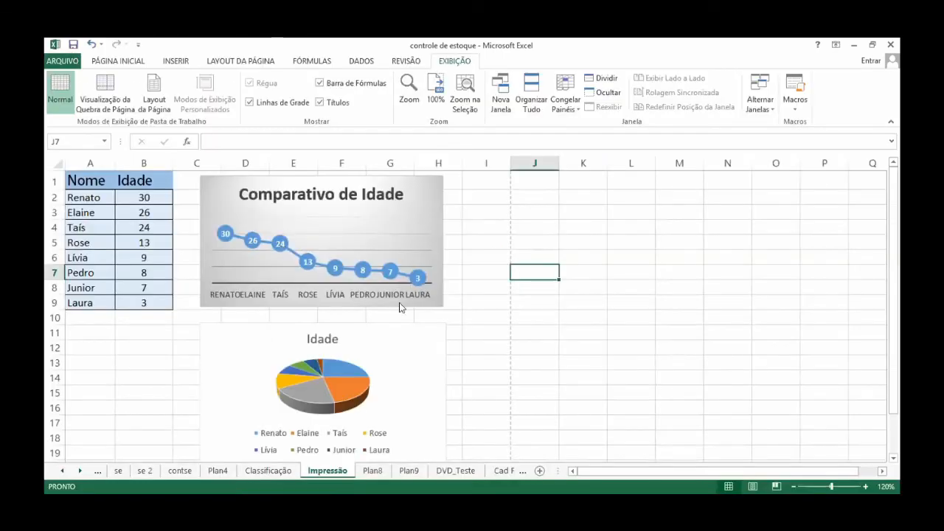
click(474, 331)
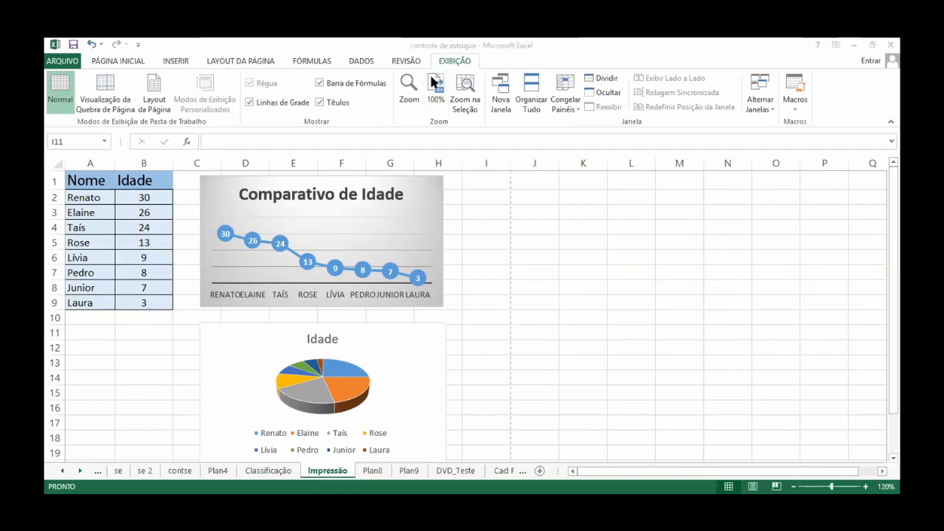
Step: Switch to the Excel course PDF in the browser and review the page-break, Controlando Margens and Fechando a Tela de Visualização topics
key(alt+Tab)
scroll(409, 268, down, 9)
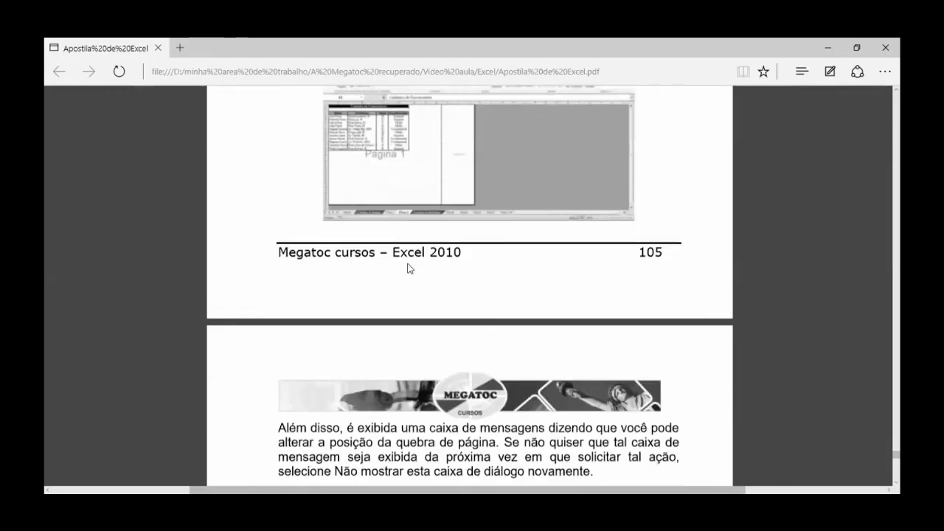
scroll(409, 270, down, 6)
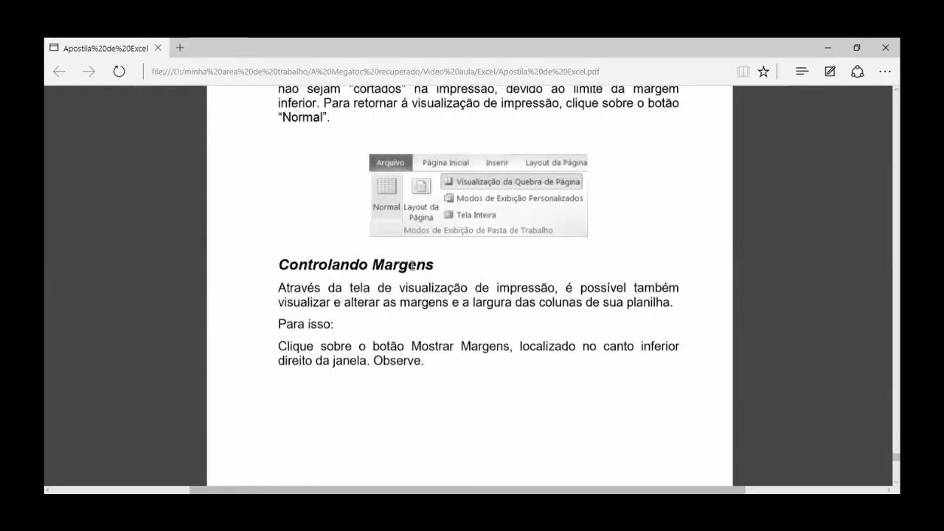
scroll(310, 273, down, 8)
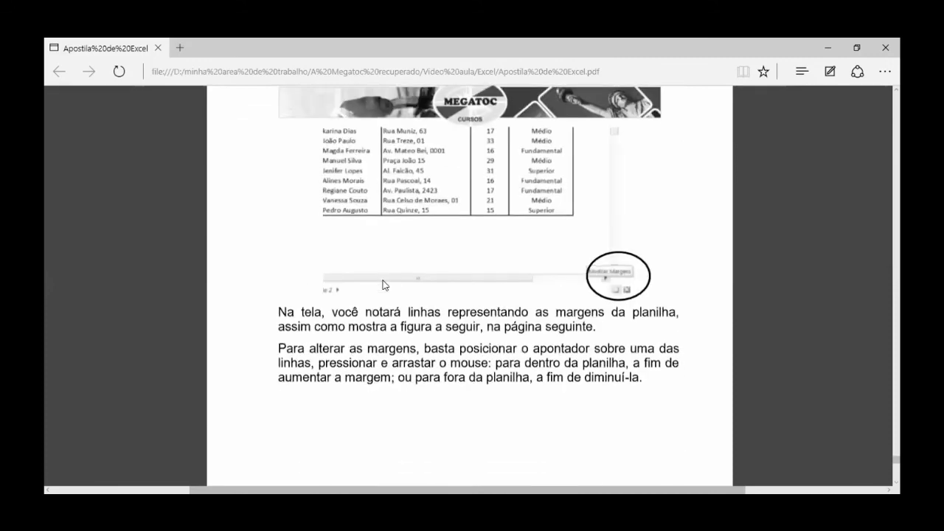
scroll(706, 320, down, 10)
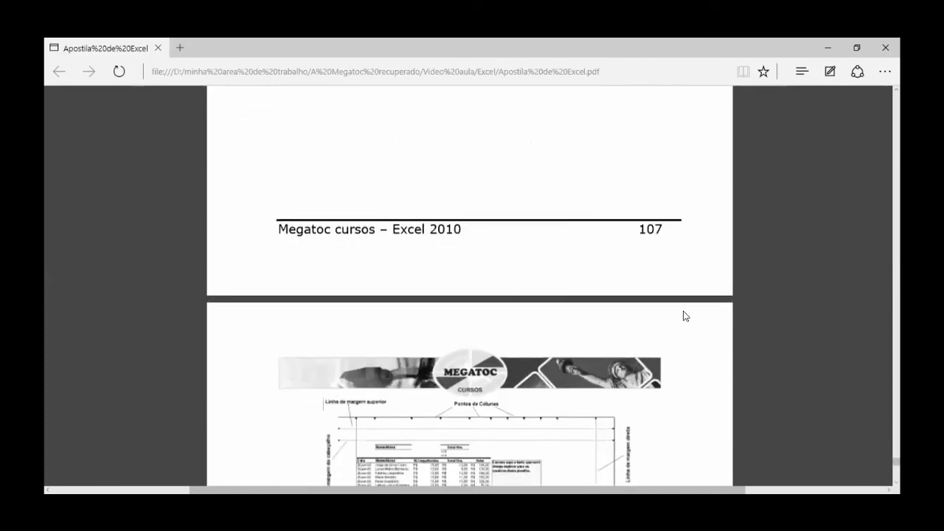
scroll(682, 317, down, 5)
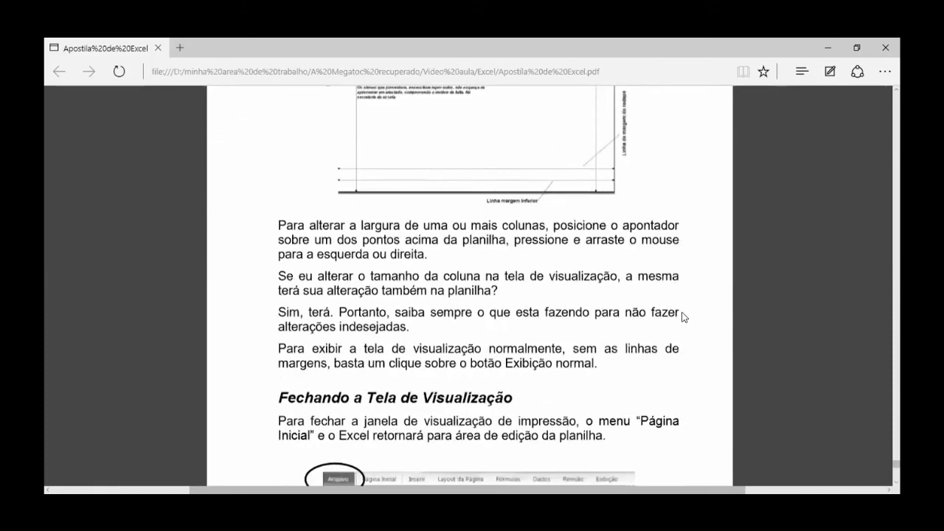
scroll(682, 318, down, 6)
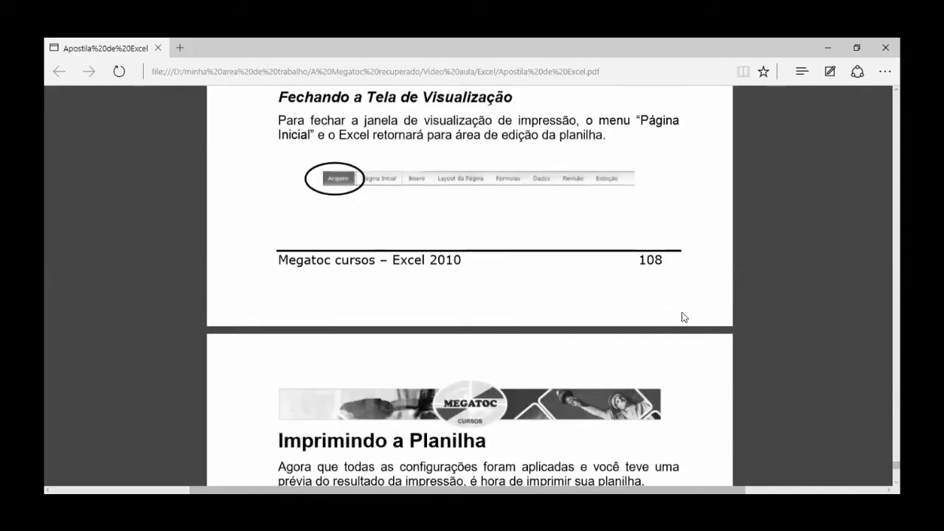
Step: Read the Imprimindo a Planilha section, highlighting the start of the Agrupado topic, through to the ANOTAÇÕES page
scroll(682, 317, down, 8)
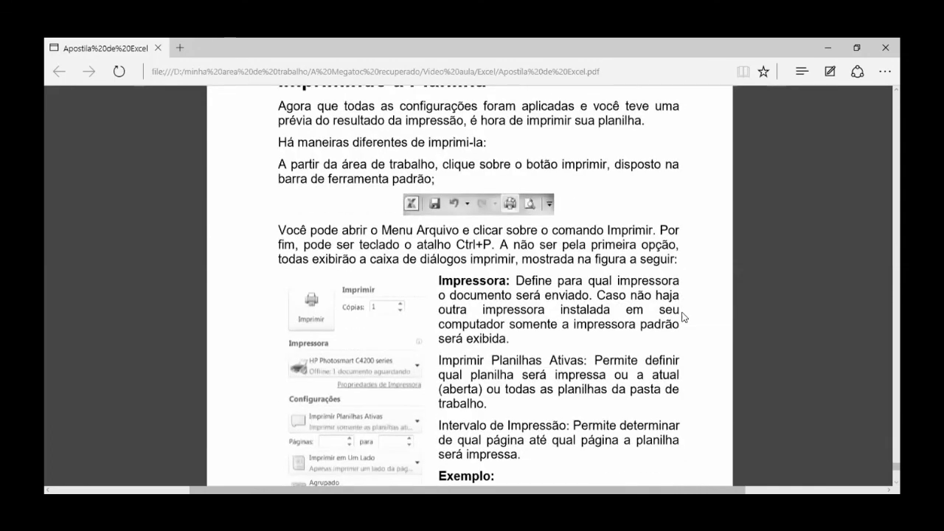
scroll(682, 318, down, 5)
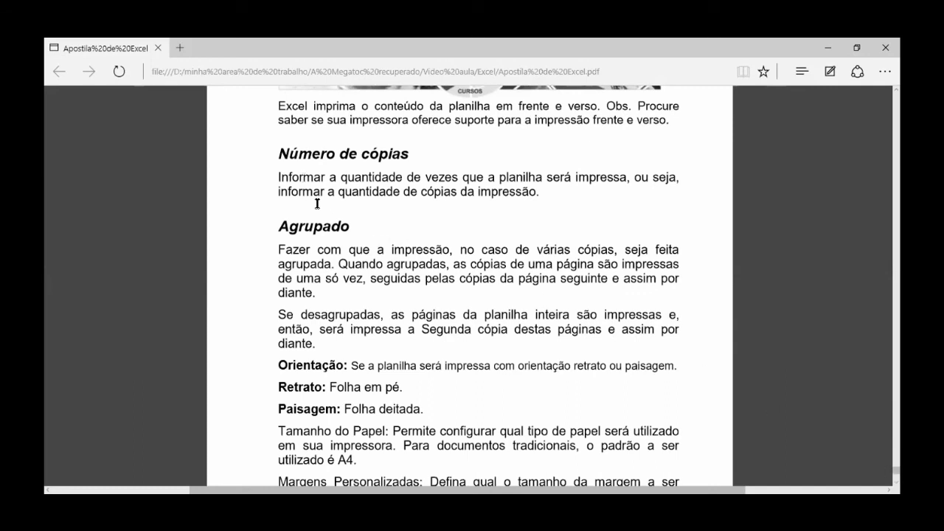
drag(290, 227, 359, 262)
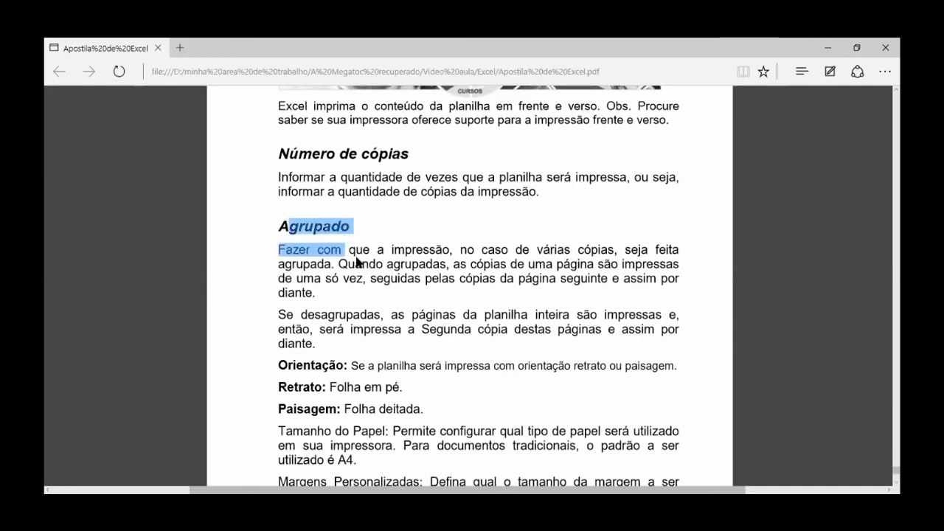
scroll(358, 264, down, 5)
scroll(356, 265, down, 6)
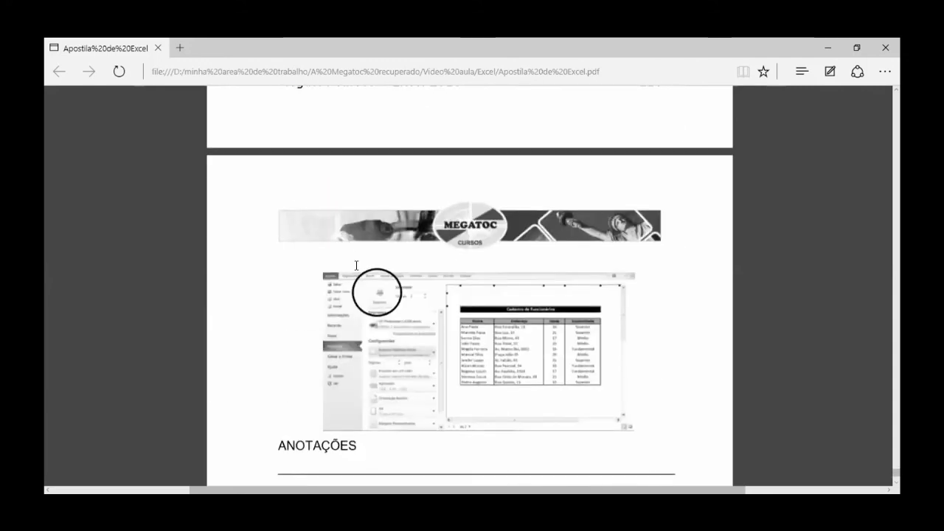
scroll(353, 264, down, 5)
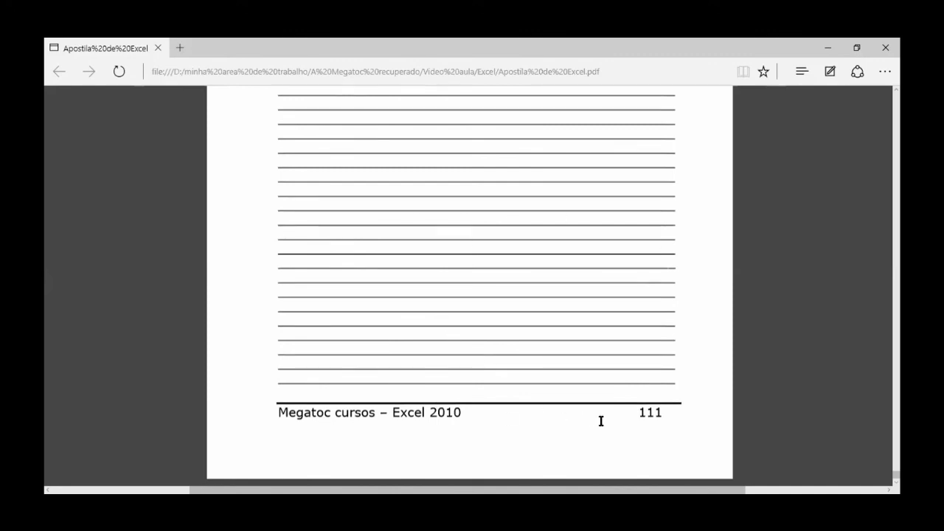
Step: Review the printing chapter backwards from the ANOTAÇÕES page to its opening section, Configuração da Impressão
scroll(565, 405, up, 5)
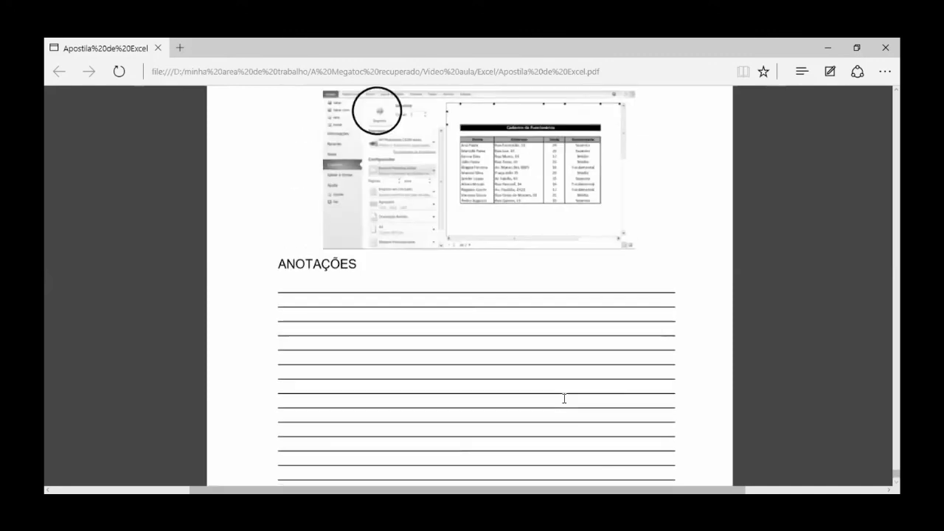
scroll(564, 398, up, 10)
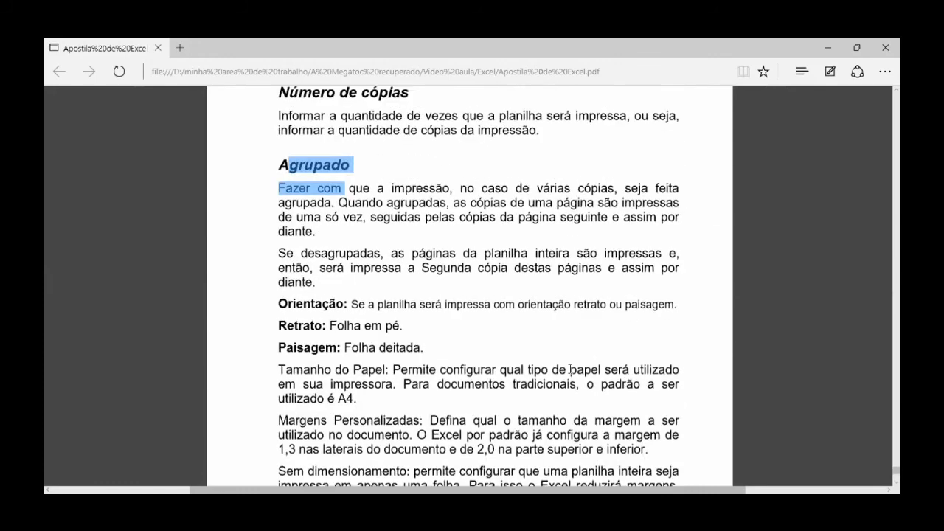
scroll(671, 326, up, 20)
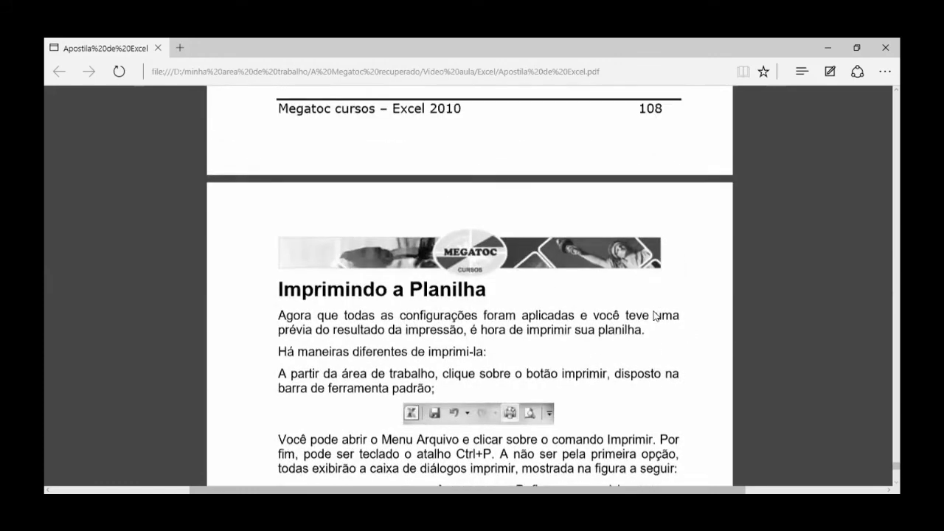
scroll(654, 315, up, 20)
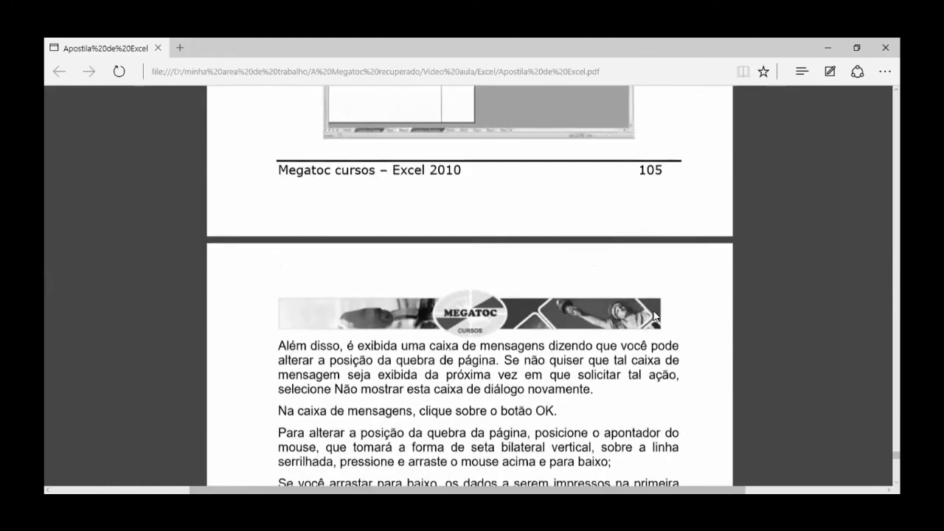
scroll(654, 315, up, 20)
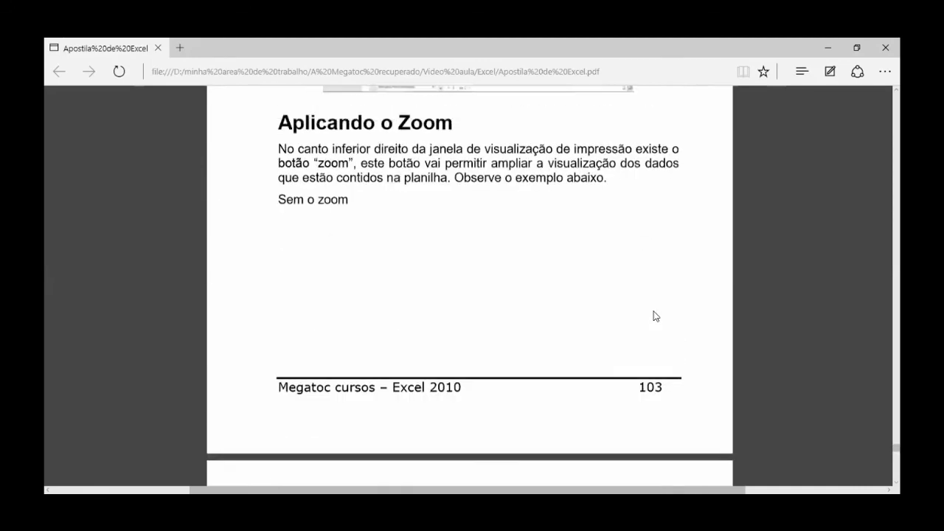
scroll(654, 315, up, 20)
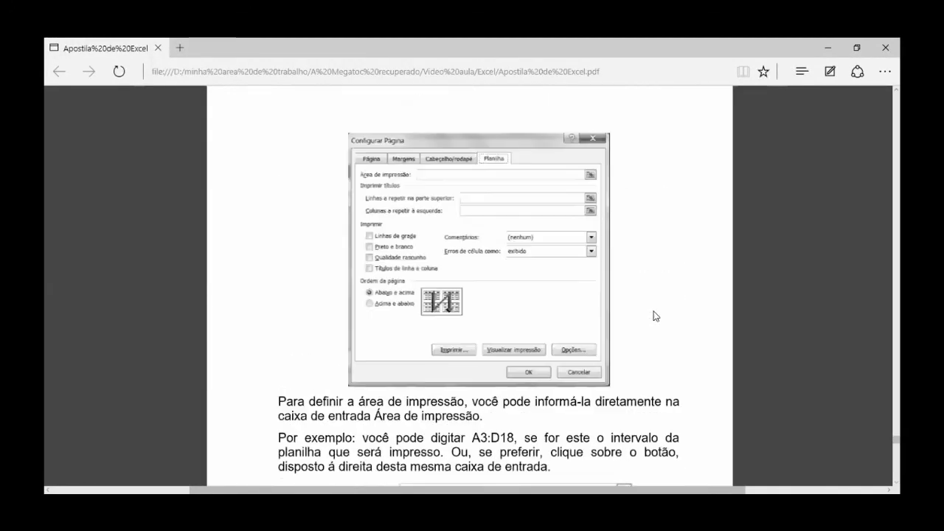
scroll(654, 316, up, 20)
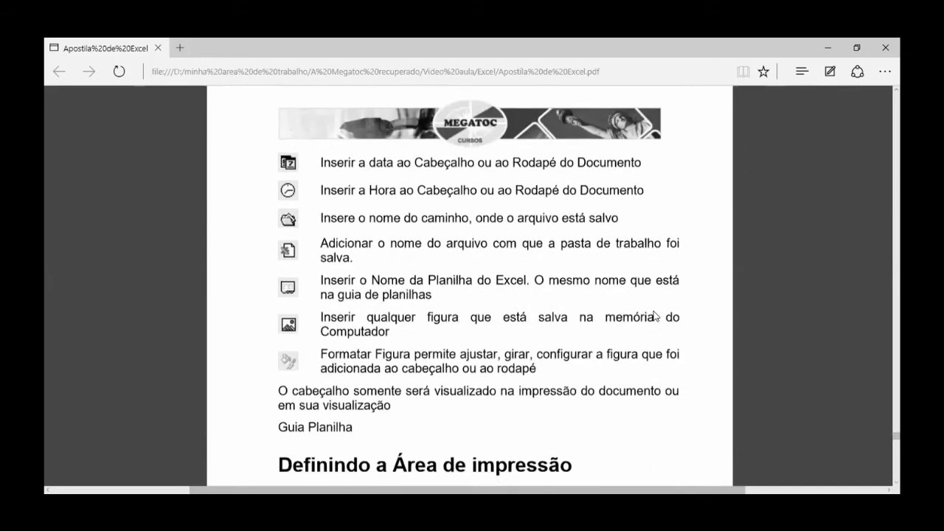
scroll(653, 316, up, 20)
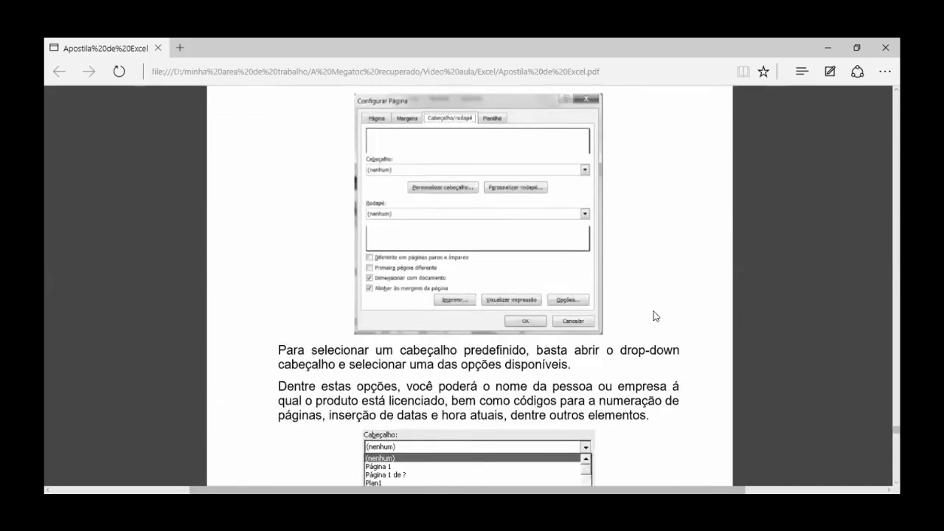
scroll(654, 316, up, 20)
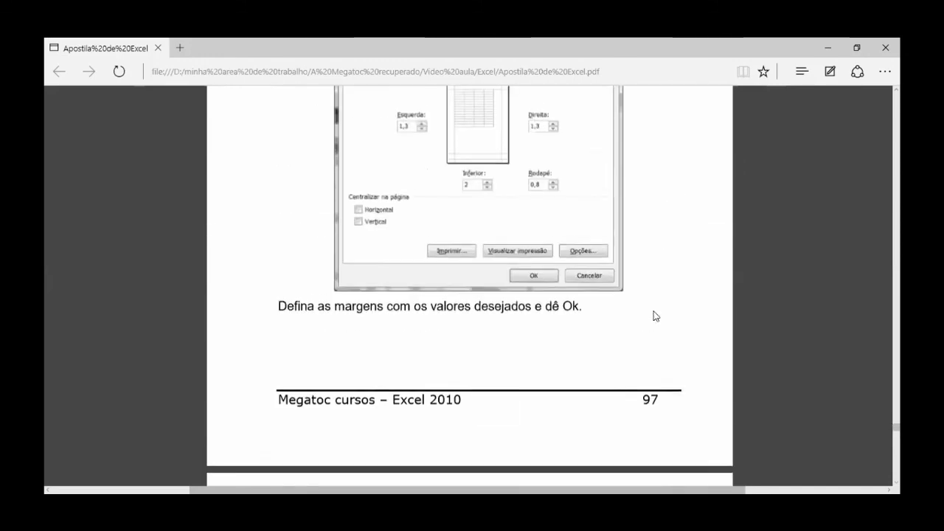
scroll(654, 316, up, 20)
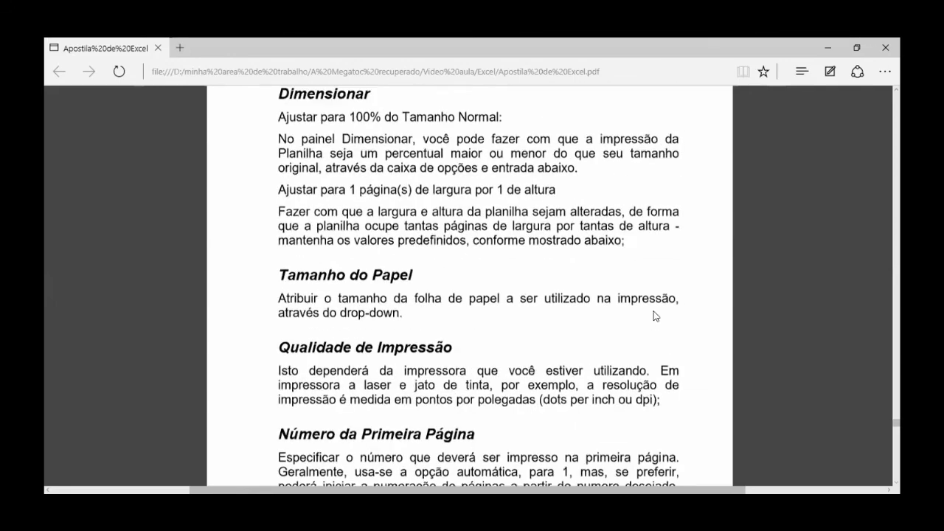
scroll(653, 316, up, 20)
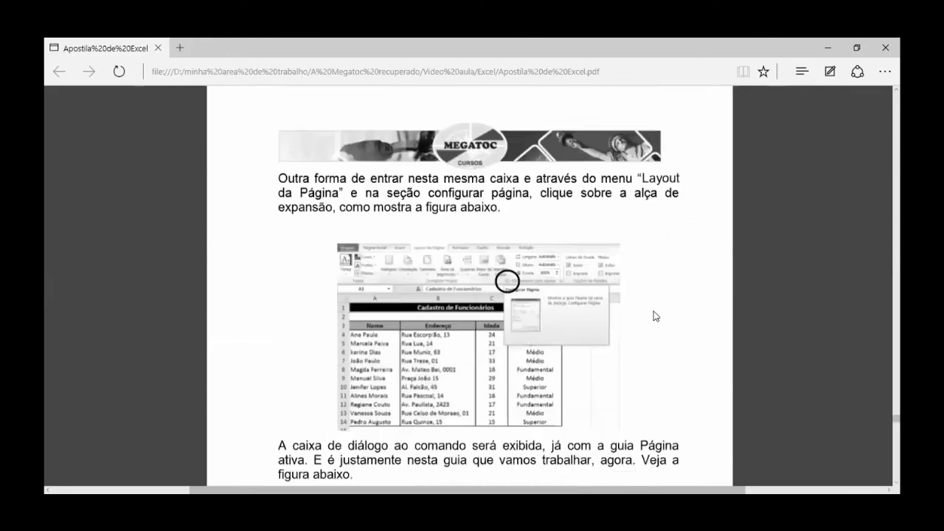
scroll(653, 316, up, 6)
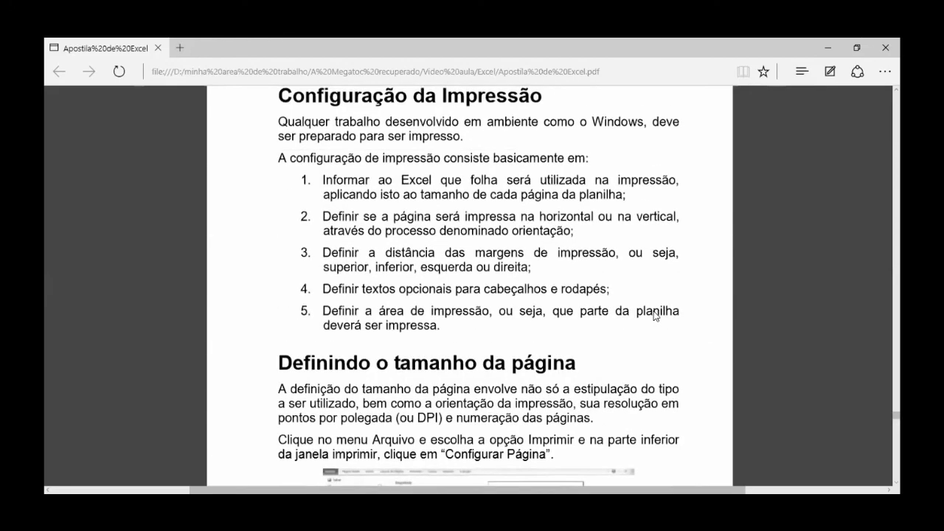
scroll(655, 315, up, 1)
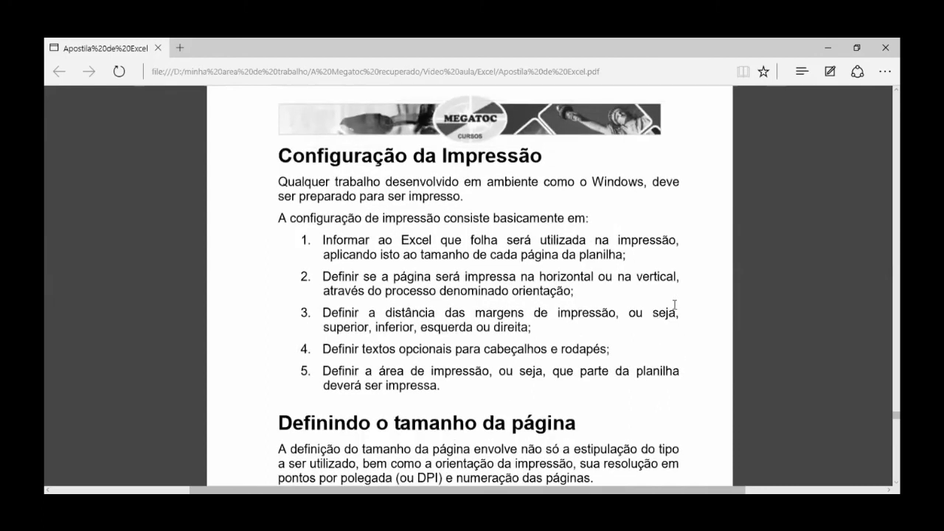